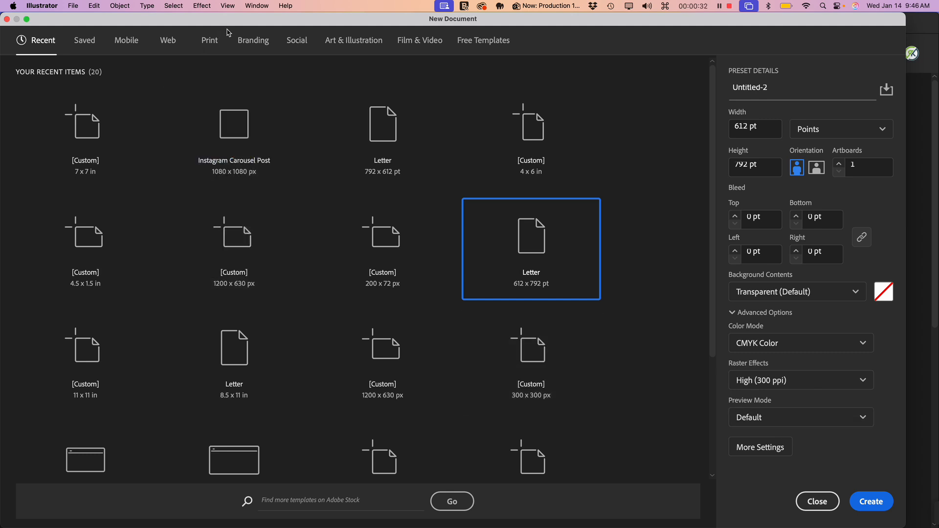
- Create a new Print document measured in inches, 7 in wide and 7 in high
click(210, 41)
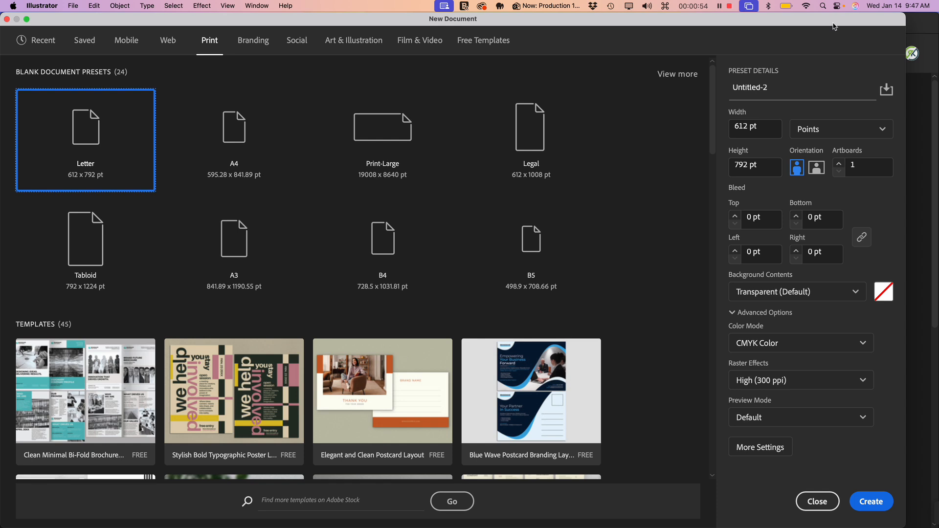
click(834, 135)
click(828, 211)
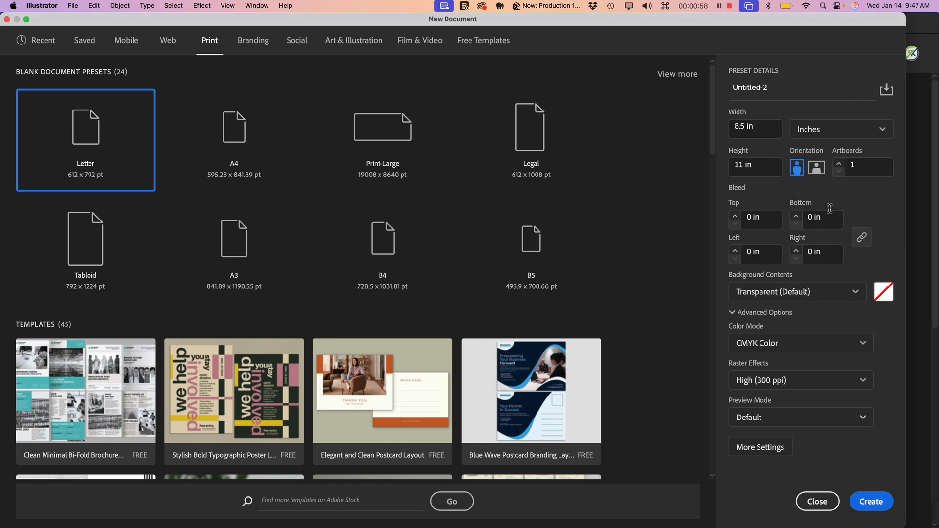
click(759, 130)
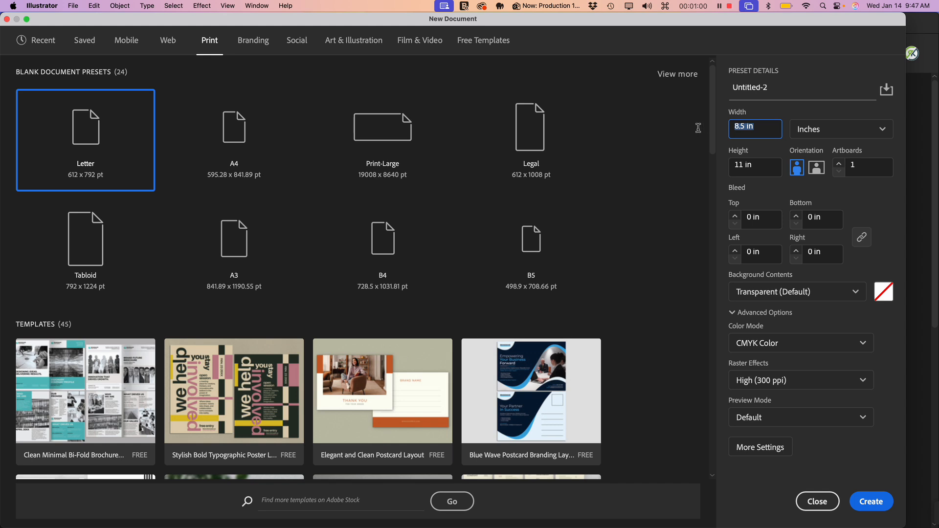
text(7)
key(Tab)
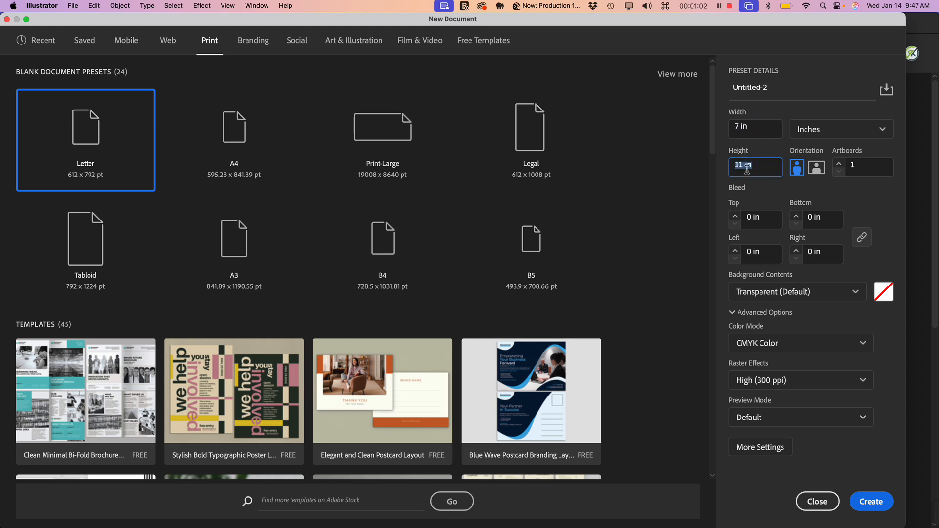
text(7)
click(774, 191)
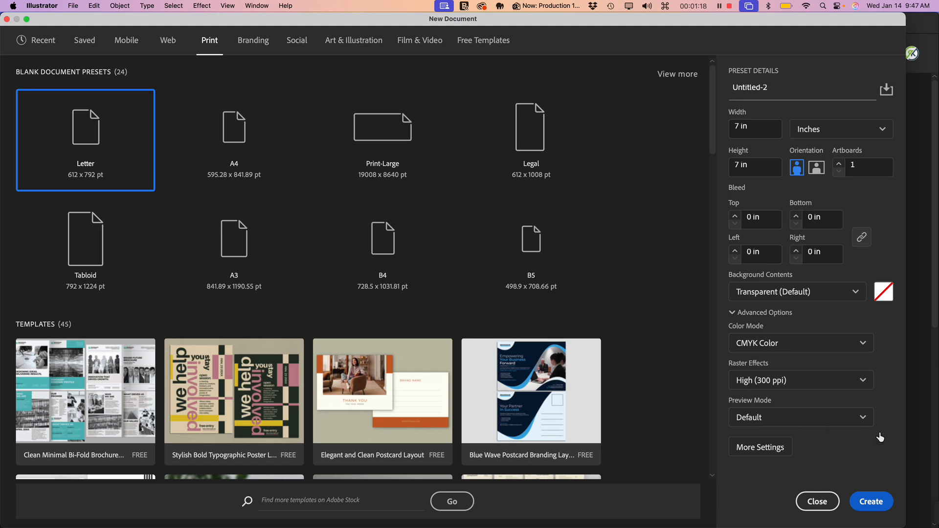
click(870, 503)
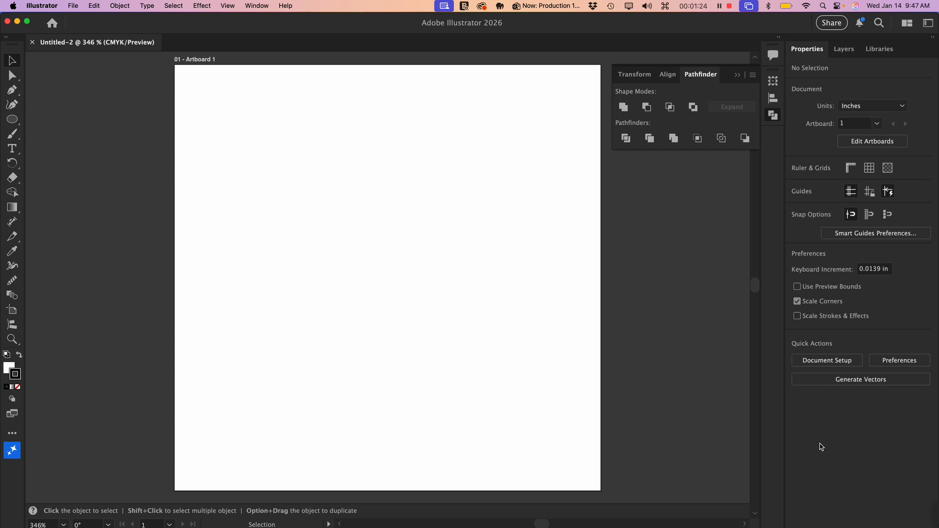
- Collapse the open Pathfinder panel and reset the Essentials workspace to its default layout
click(737, 75)
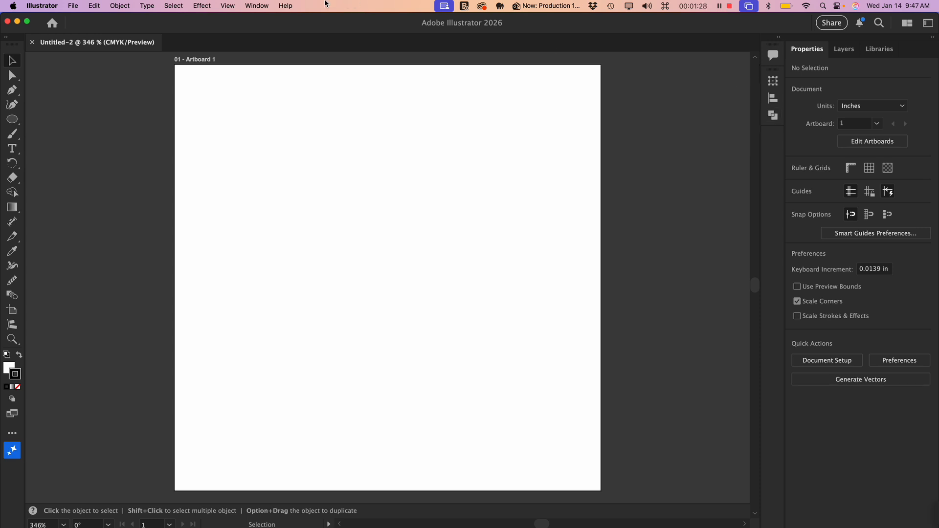
click(261, 7)
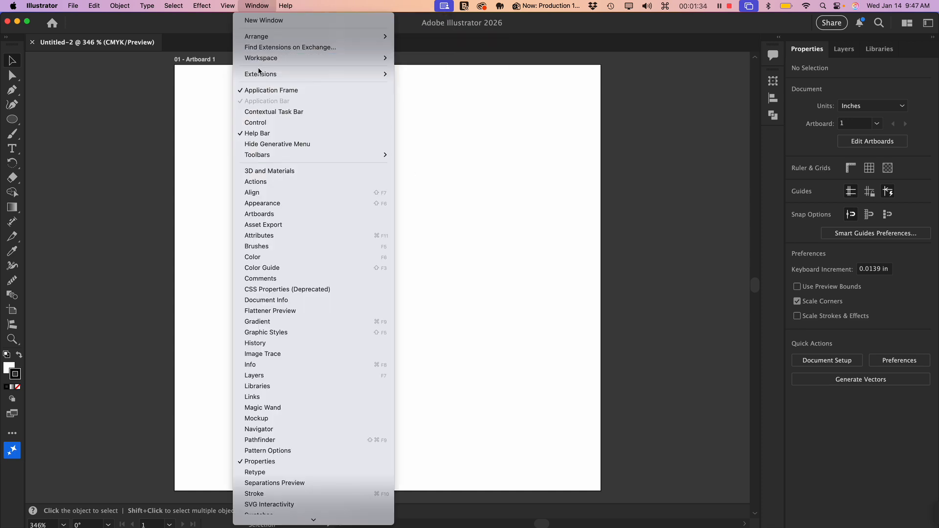
mouse_move(293, 58)
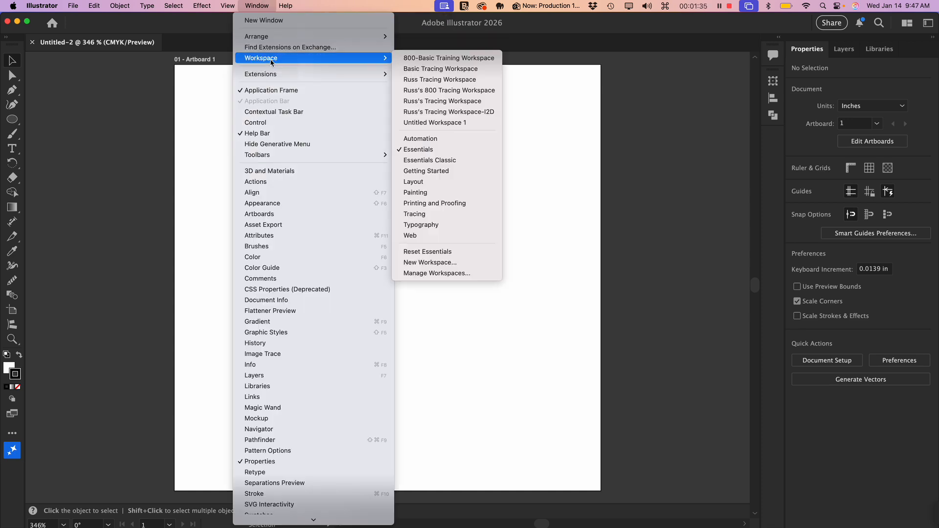
click(444, 149)
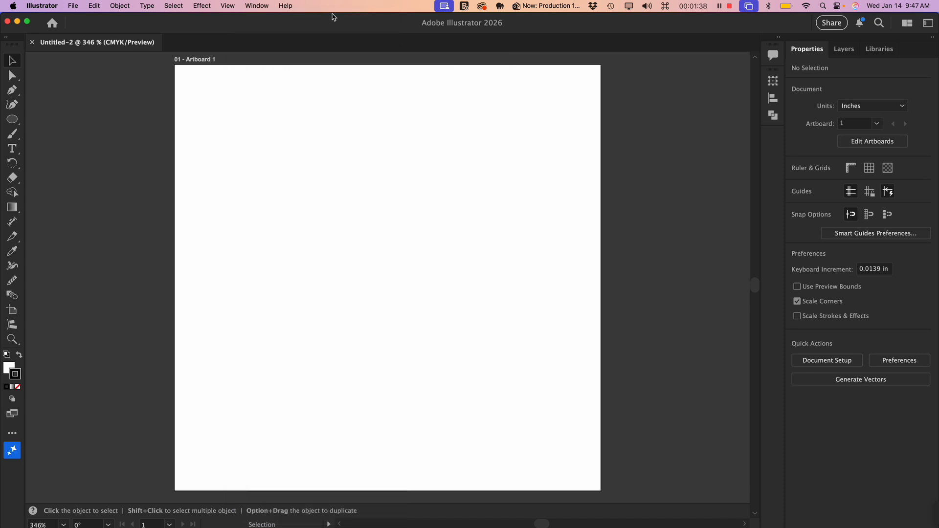
click(260, 6)
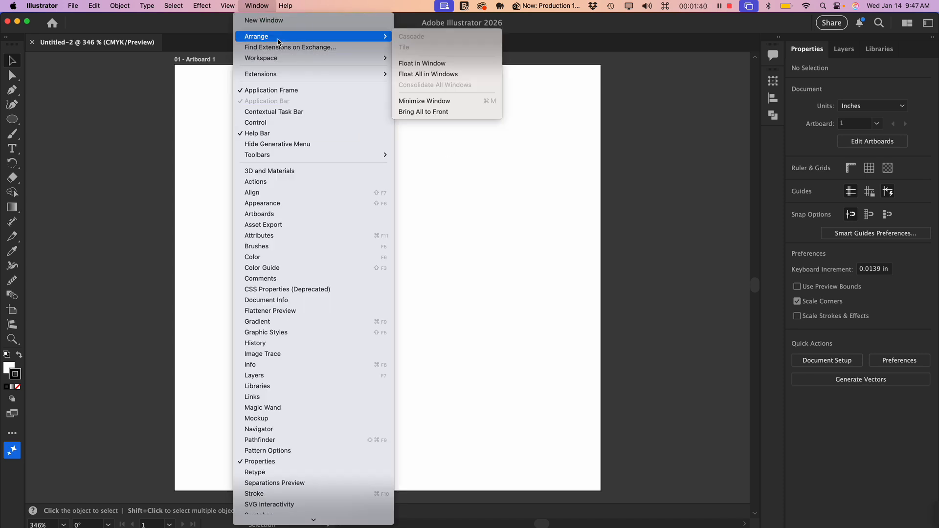
mouse_move(281, 58)
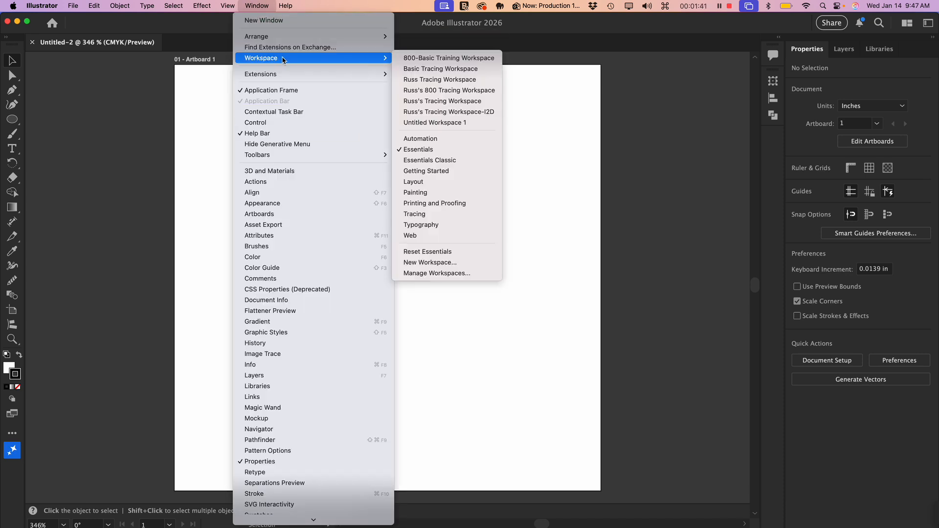
click(445, 252)
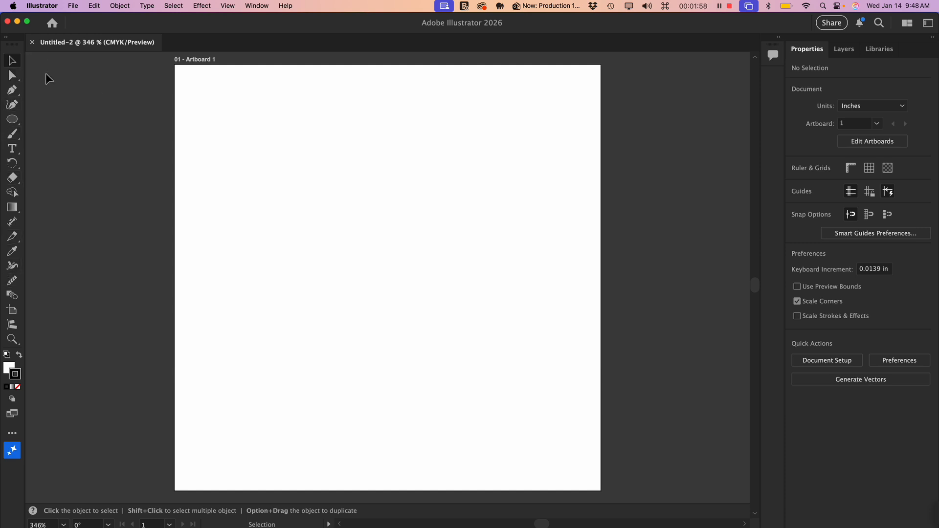
click(260, 6)
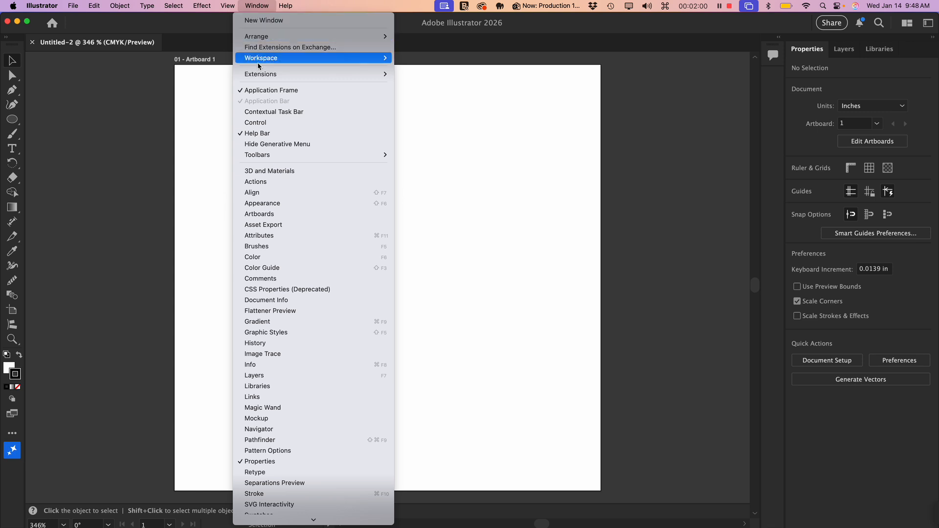
mouse_move(265, 156)
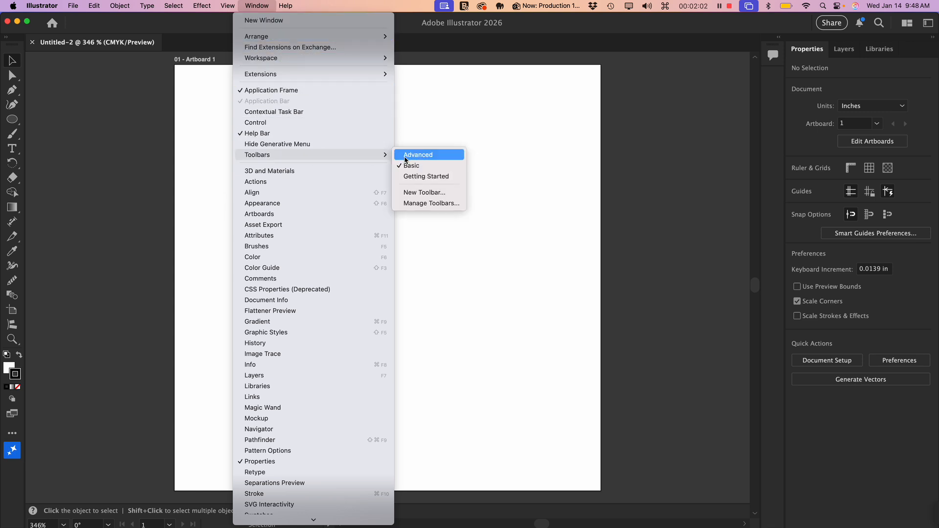
click(527, 254)
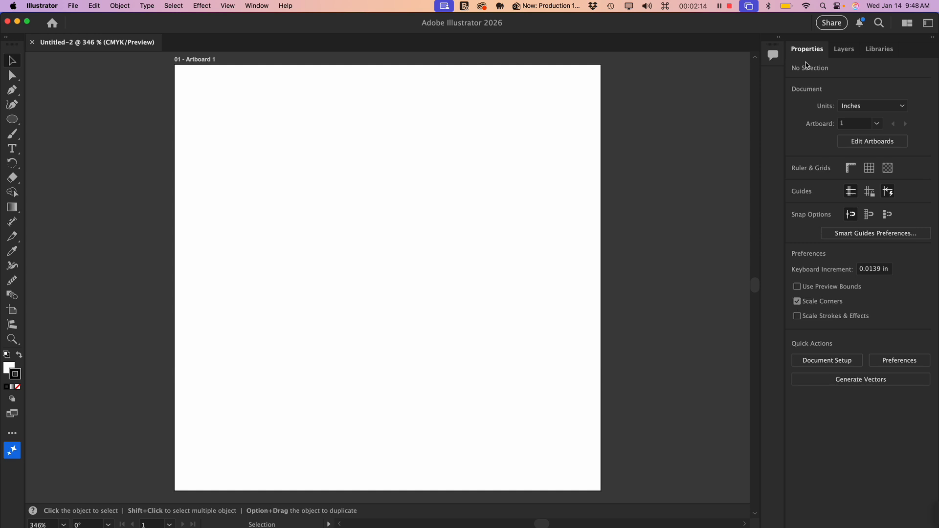
click(842, 53)
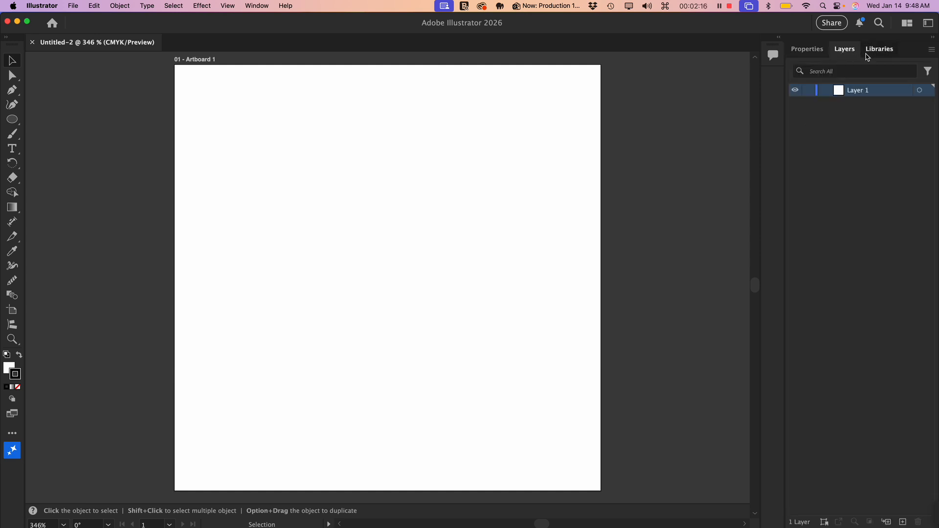
click(867, 53)
click(783, 51)
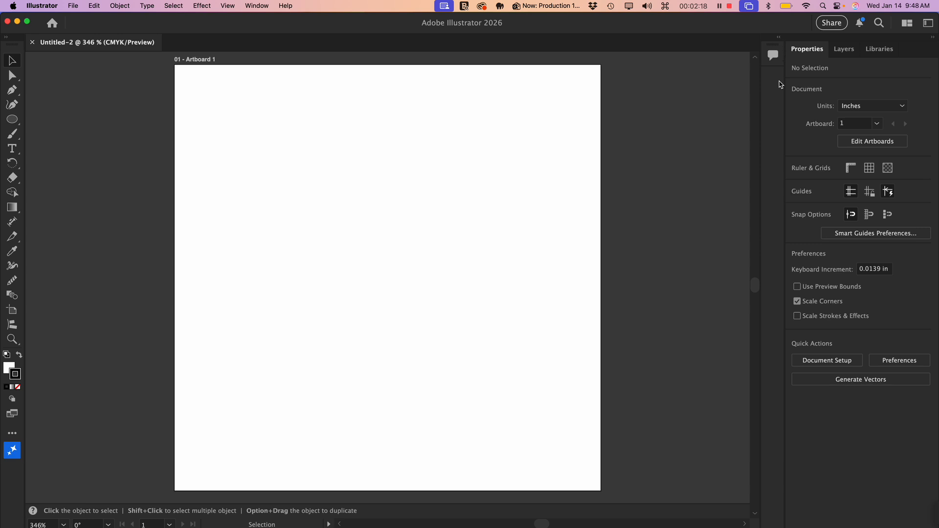
- Try resizing Artboard 1 freehand with the Artboard tool, to about 7.84 × 4.08 in and about 7.33 × 6.33 in, and undo both changes
scroll(445, 294, down, 3)
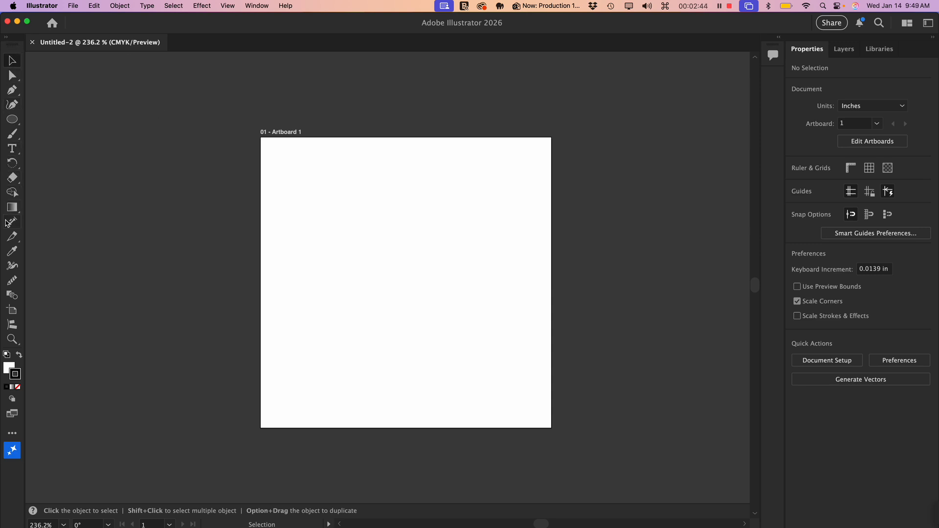
click(17, 316)
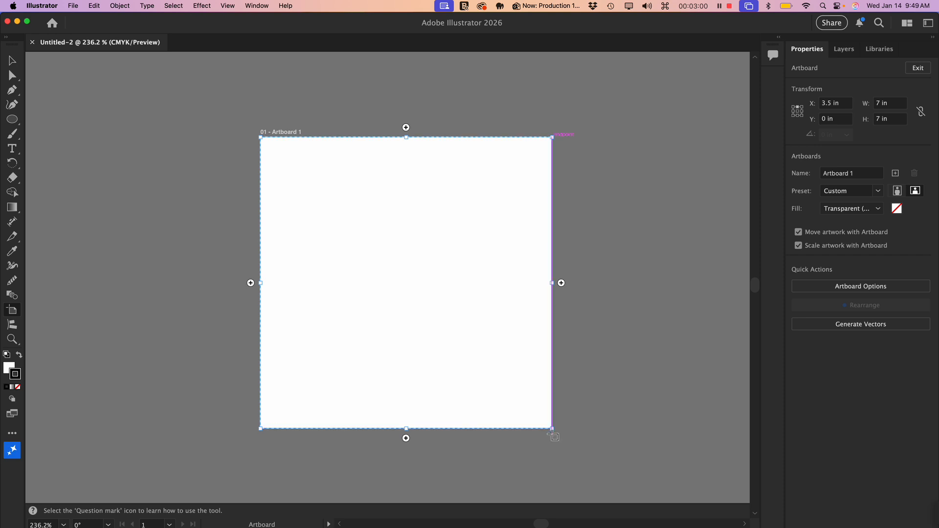
drag(552, 428, 587, 307)
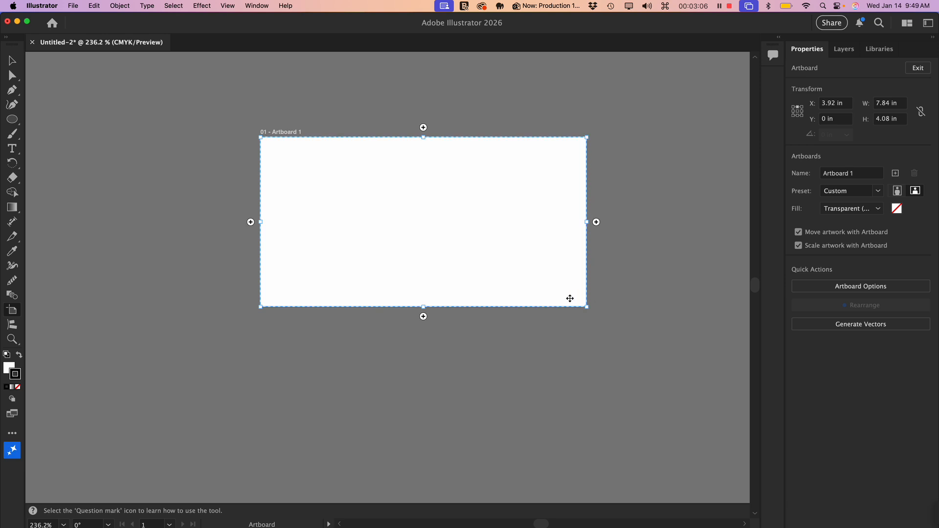
drag(589, 307, 566, 398)
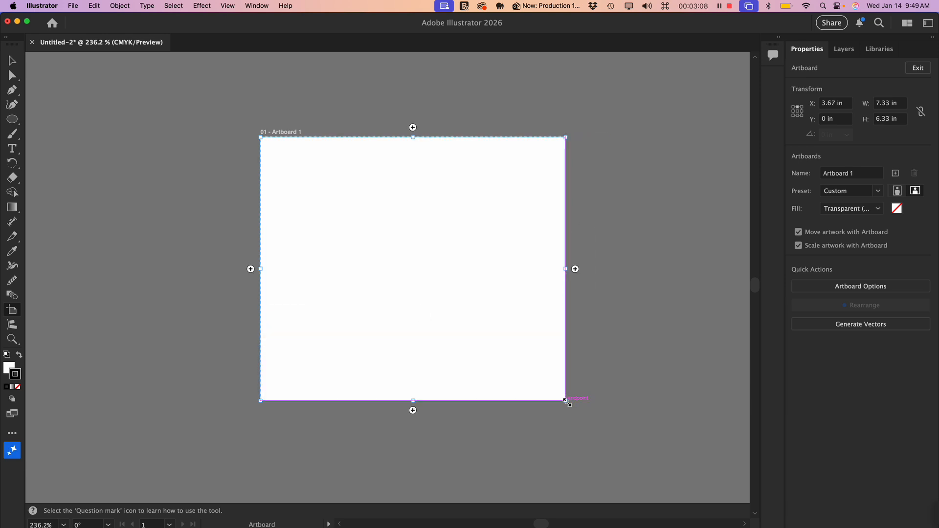
key(super+z)
key(super+z)
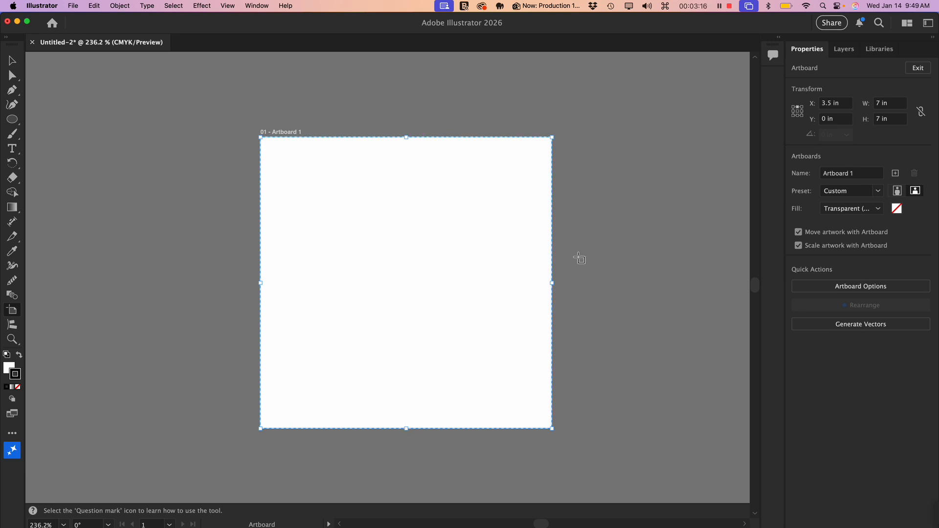
- Add a second 7 × 7 in artboard to the right of Artboard 1 and delete it again
scroll(497, 324, right, 5)
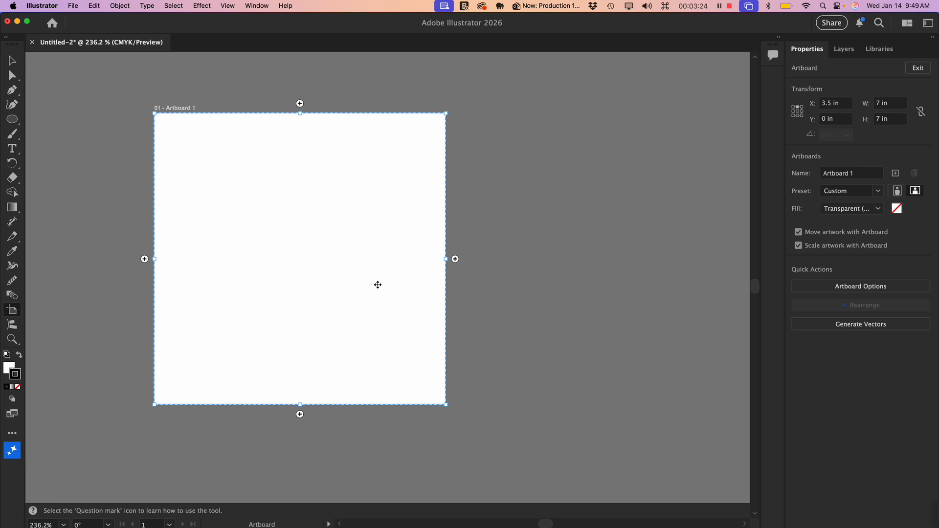
click(455, 259)
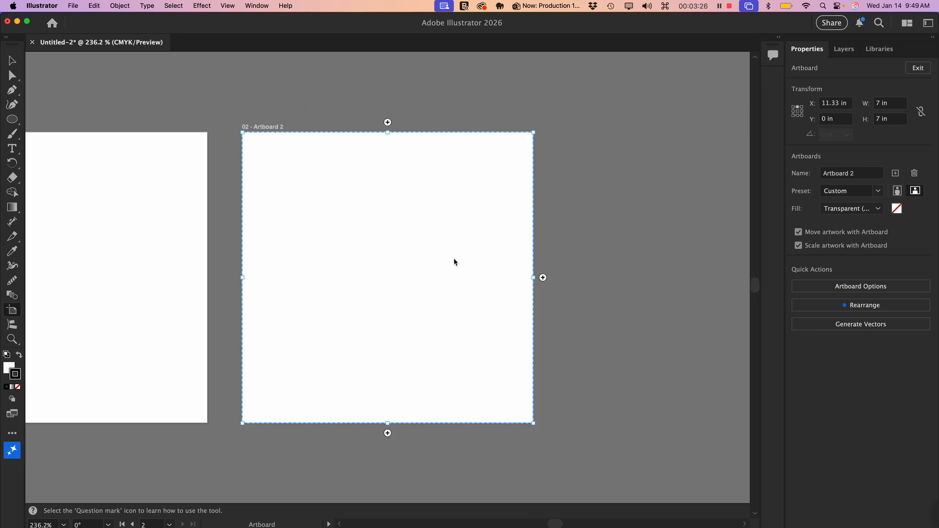
scroll(455, 260, down, 3)
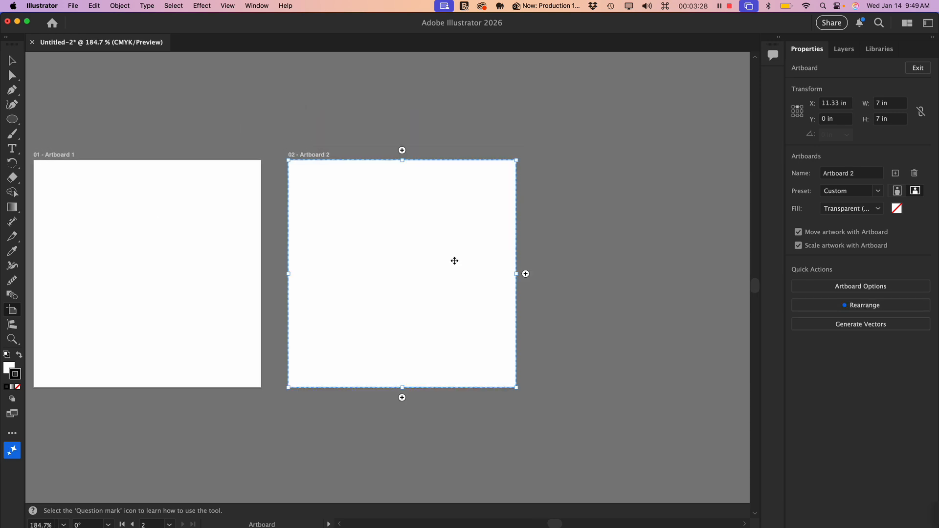
scroll(454, 260, left, 3)
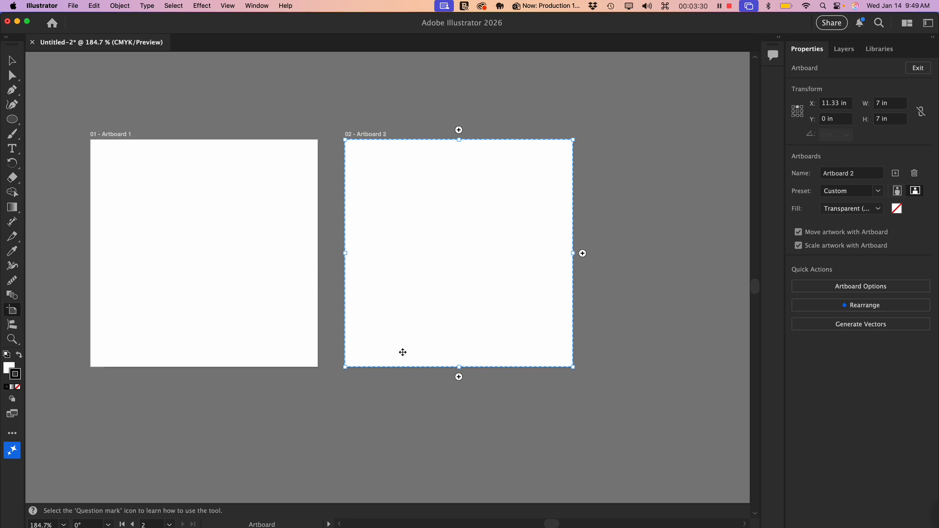
scroll(403, 351, up, 2)
scroll(403, 351, left, 2)
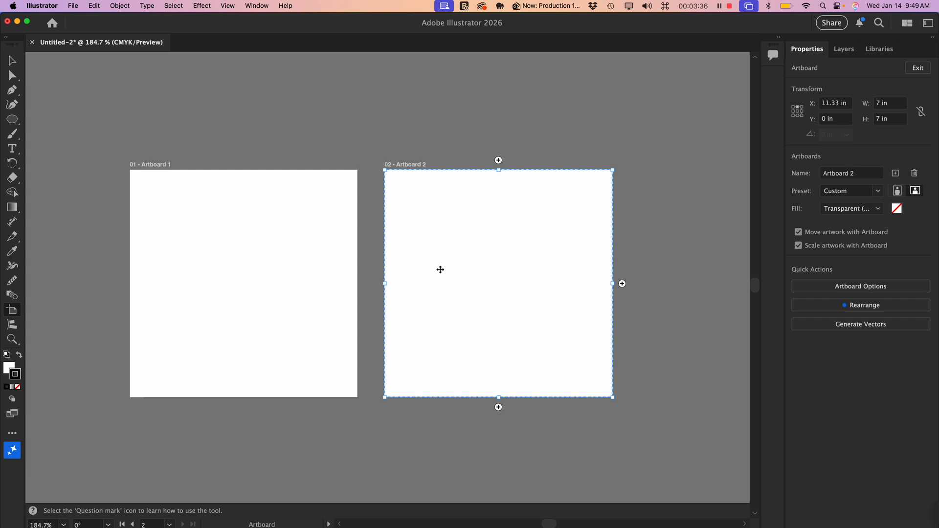
key(BackSpace)
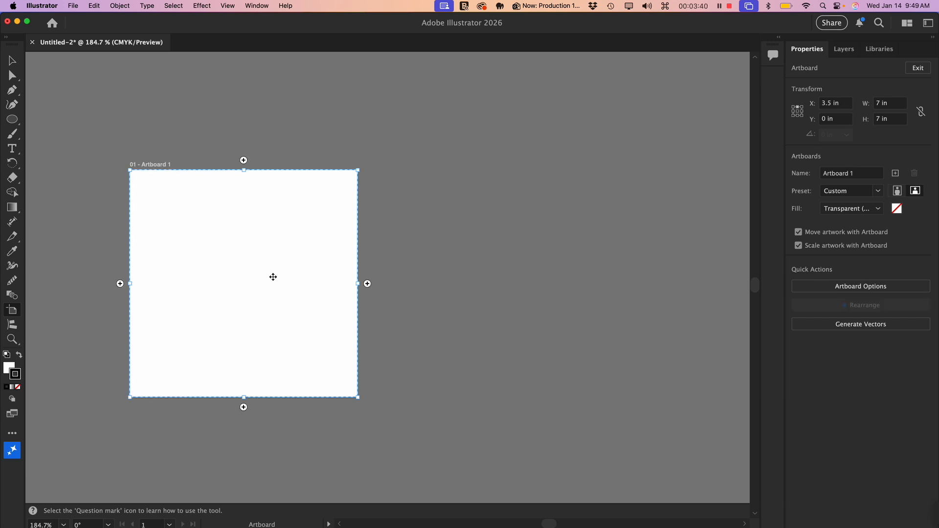
- Move Artboard 1 up and to the right, to about X 4.18 in, Y −1.02 in
drag(269, 279, 284, 252)
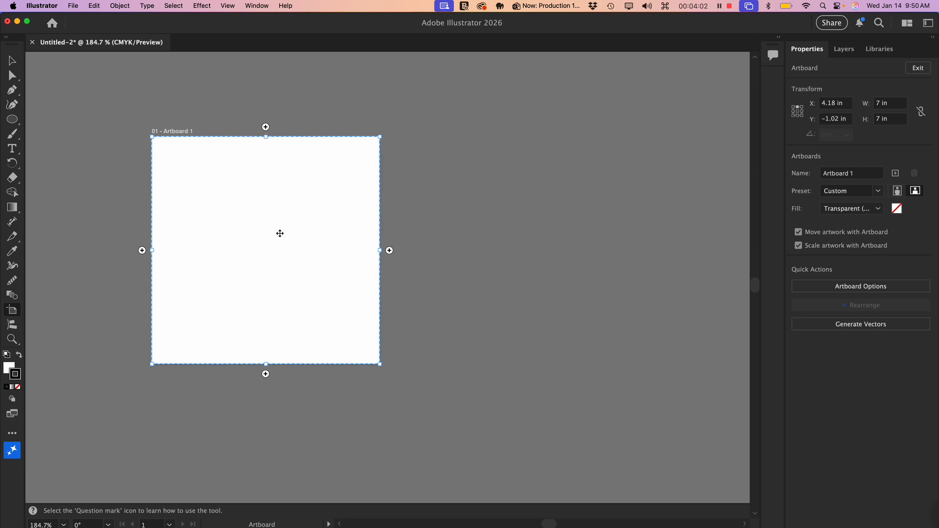
- Duplicate Artboard 1 freehand to its right, at about X 12.6 in, Y −0.75 in, and delete the copy
key(alt)
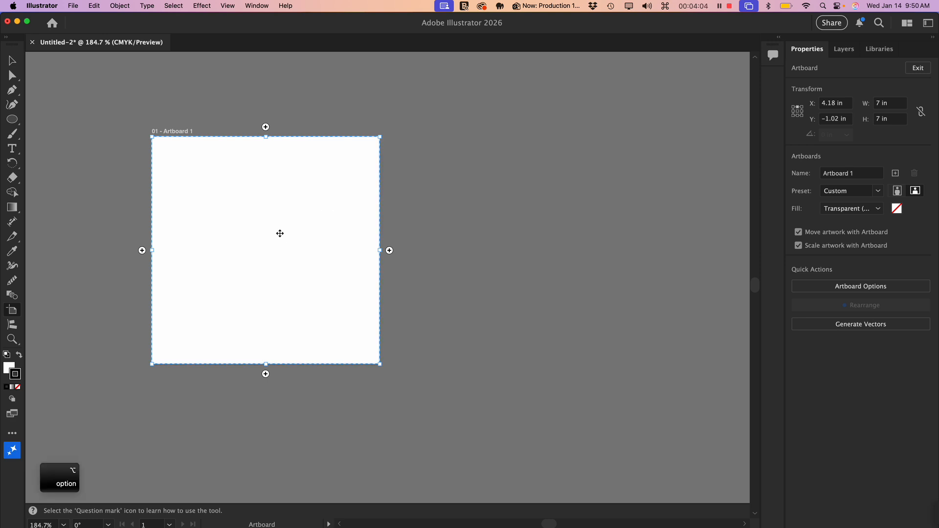
drag(280, 234, 553, 242)
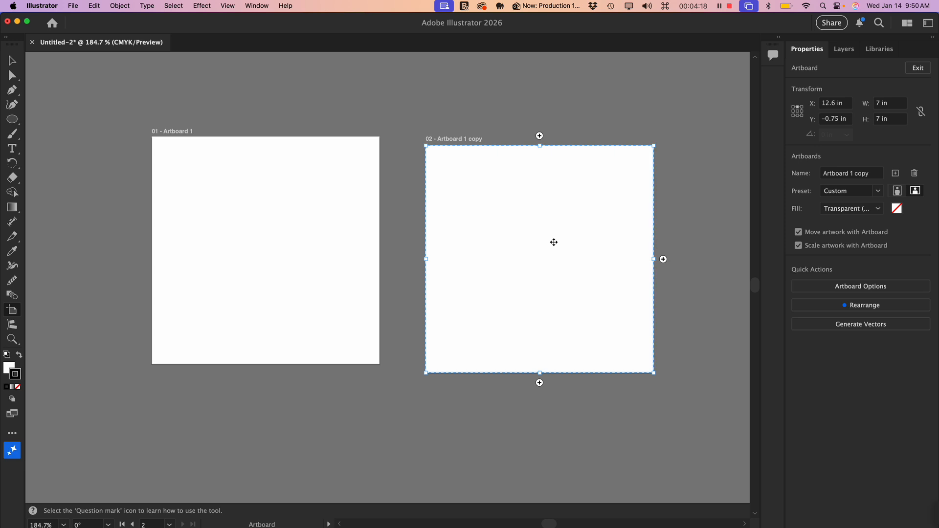
key(Delete)
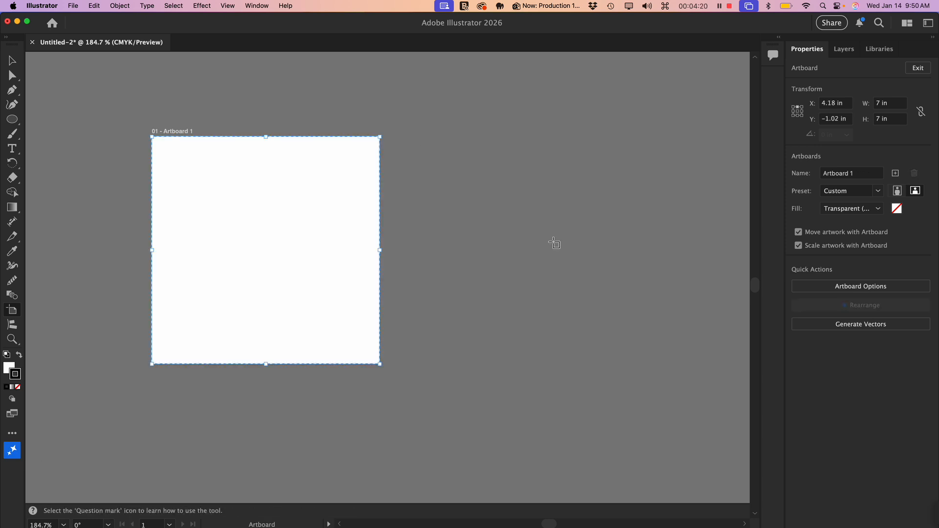
- Duplicate Artboard 1 straight across to its right, at about X 12.42 in, Y −1.02 in
mouse_move(346, 225)
key(alt)
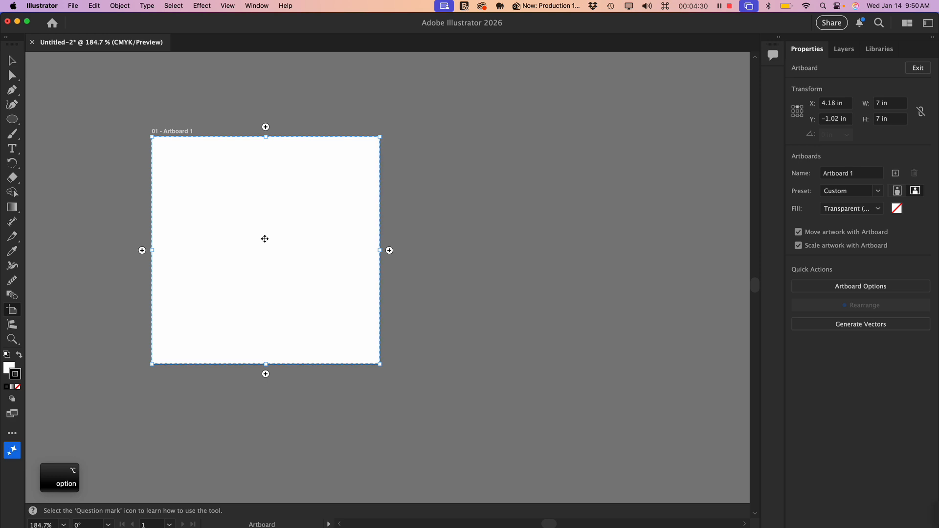
key(shift)
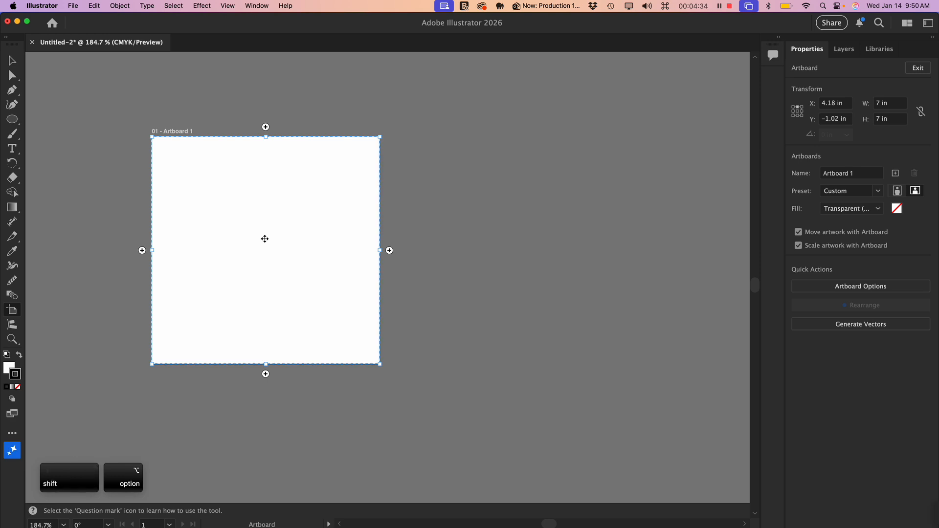
drag(265, 239, 534, 222)
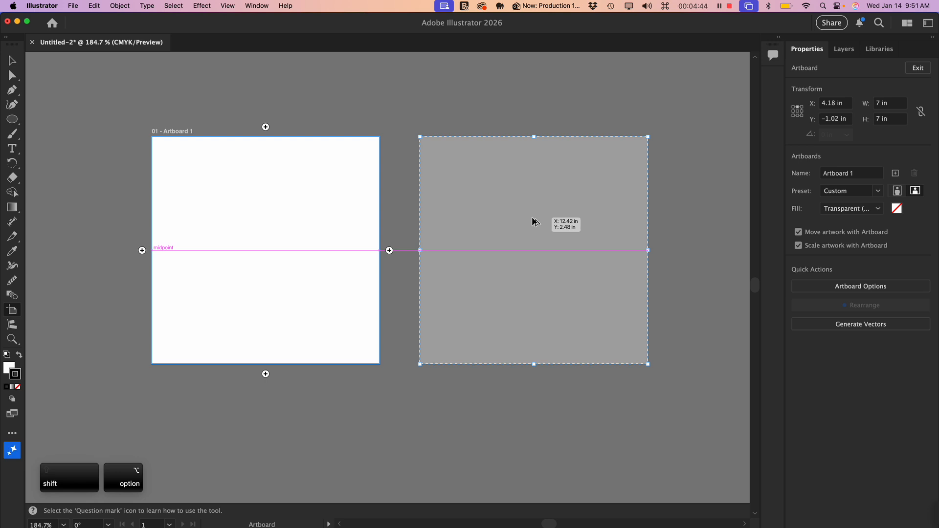
drag(535, 222, 533, 218)
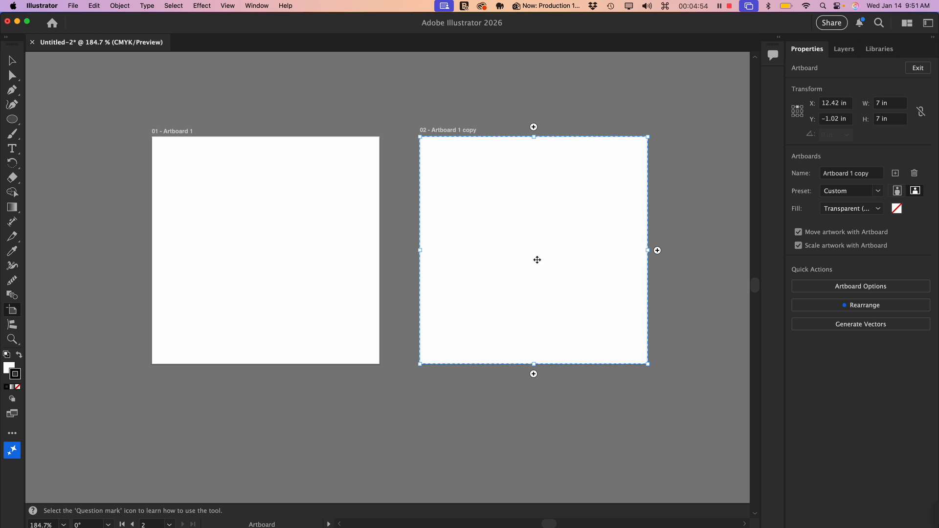
- Move the artboard copy down to about X 12.54 in, Y −0.23 in, and back up level with Artboard 1 at Y −1.02 in
drag(536, 257, 540, 288)
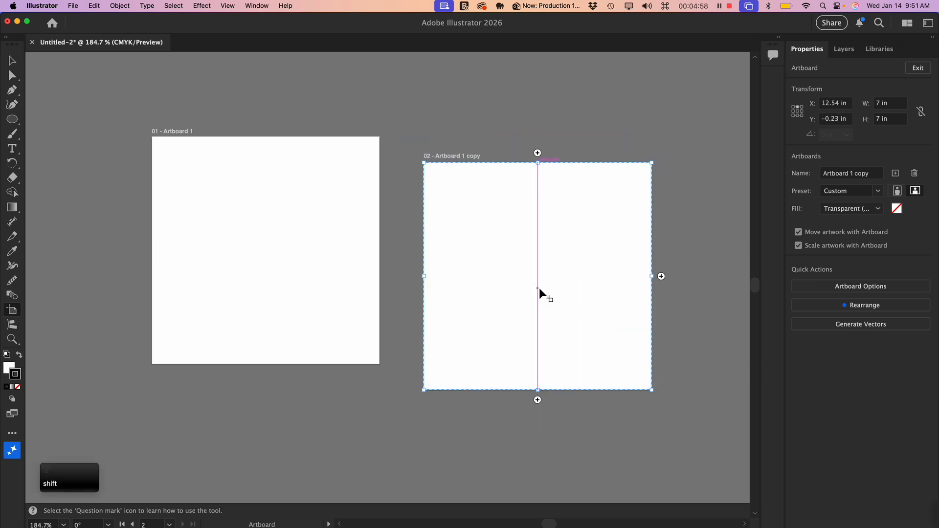
shift+click(538, 277)
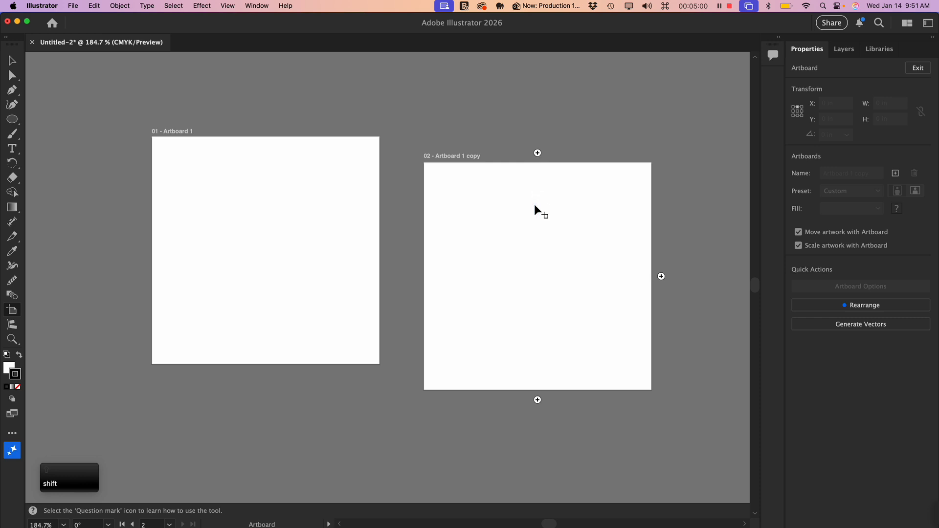
click(539, 258)
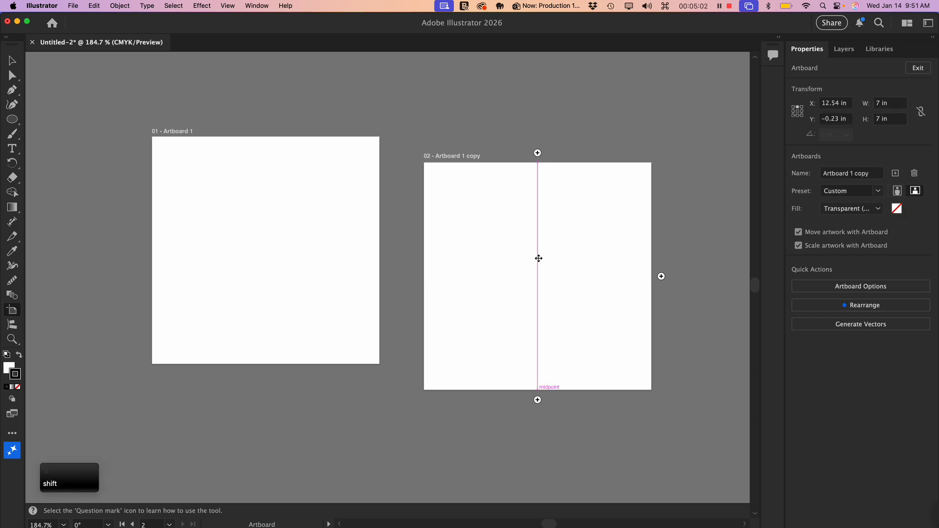
drag(538, 257, 624, 260)
drag(572, 274, 631, 275)
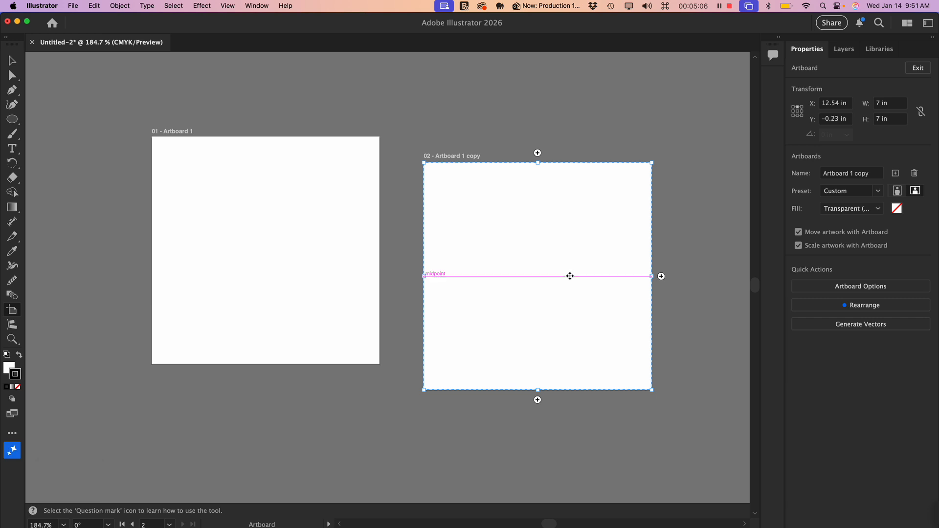
drag(568, 274, 569, 248)
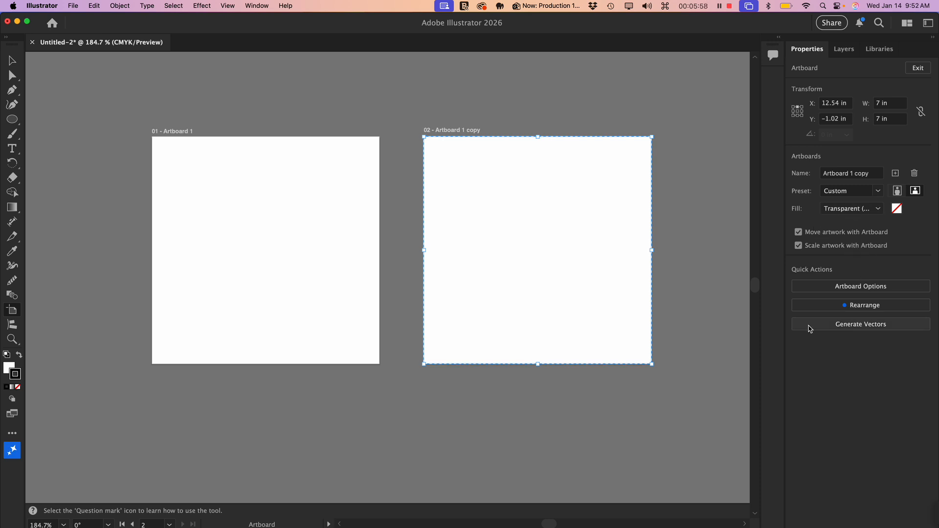
- Try switching Scale artwork with Artboard and Move artwork with Artboard off, and turn both options on again
click(800, 246)
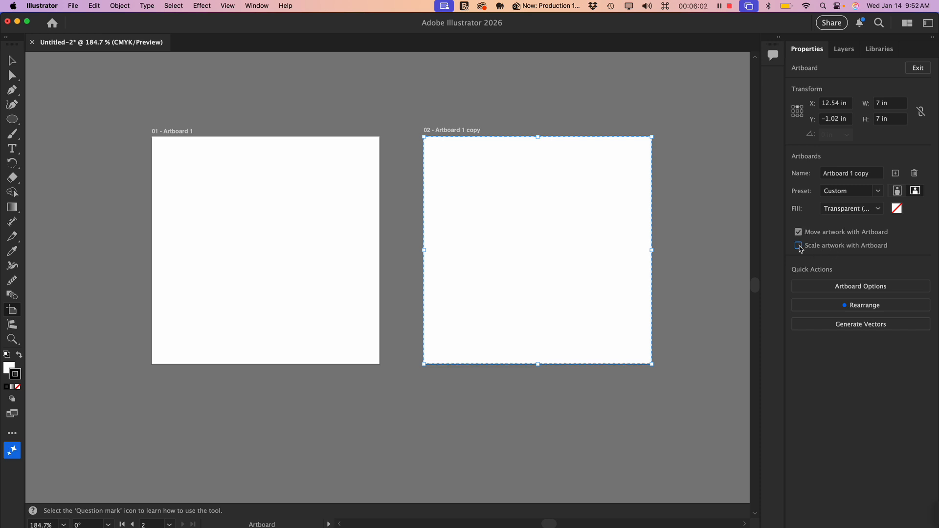
click(801, 236)
click(829, 237)
click(832, 250)
click(797, 247)
click(798, 248)
- Try enlarging the artboard copy freehand and setting it to 8 in wide by 12 in high, and undo each resize
drag(652, 364, 680, 386)
key(super+z)
click(885, 104)
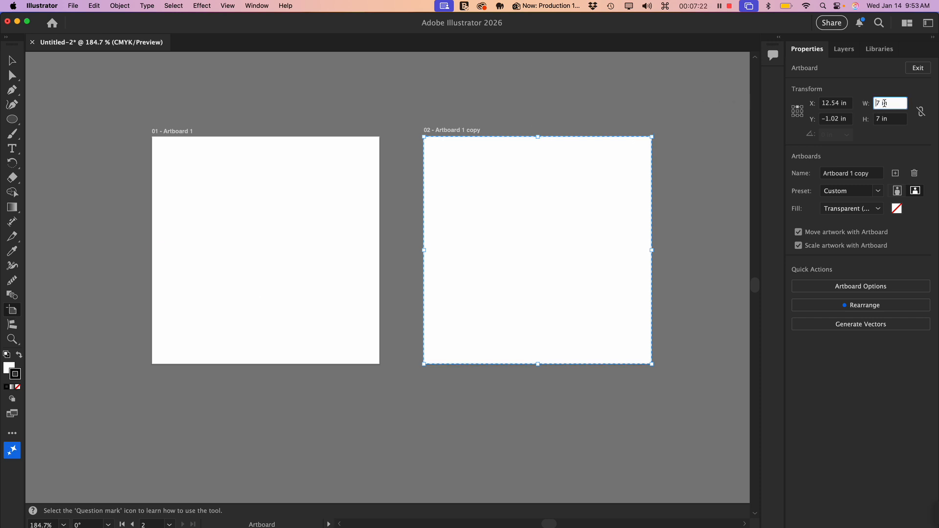
drag(884, 103, 869, 103)
text(8)
key(Tab)
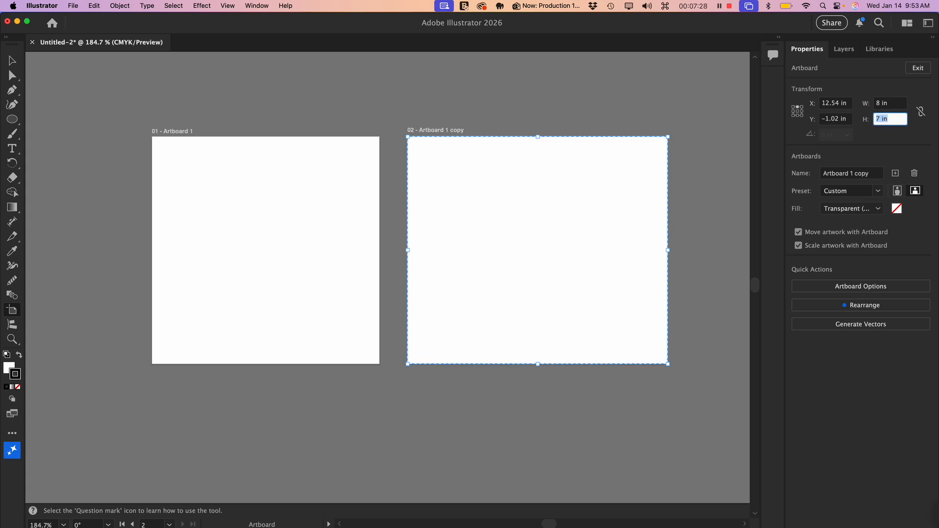
text(12)
key(Return)
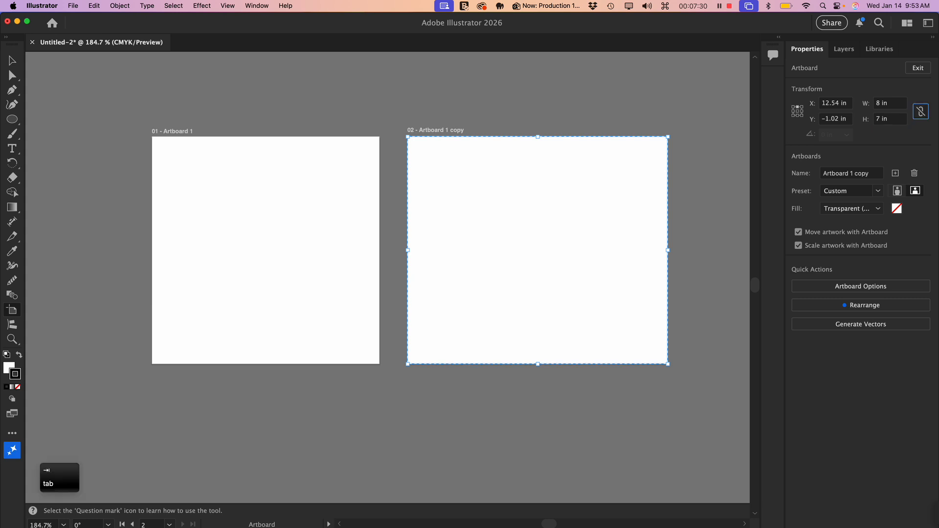
scroll(756, 185, down, 2)
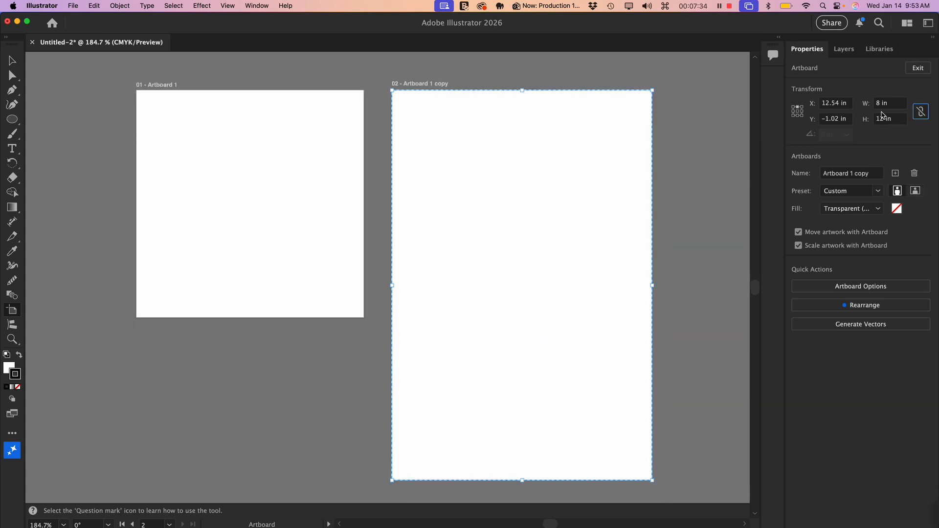
key(super+z)
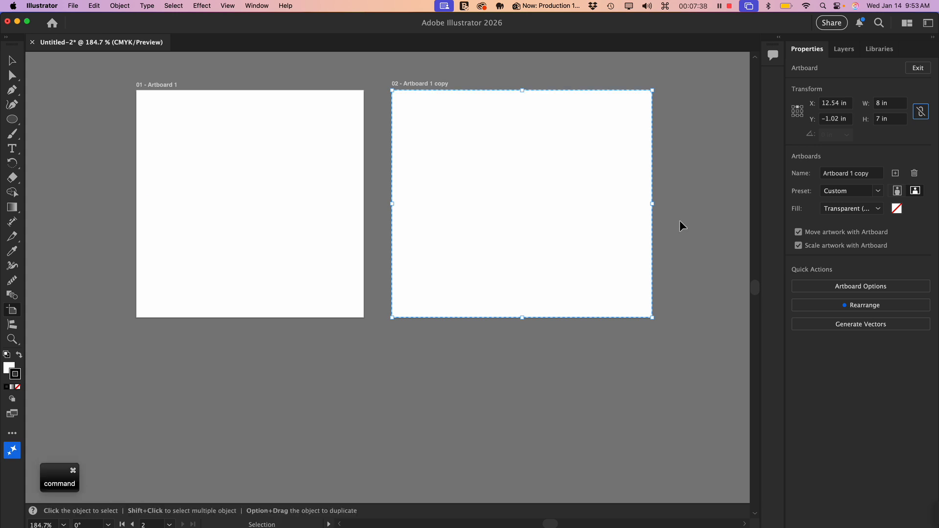
key(super+z)
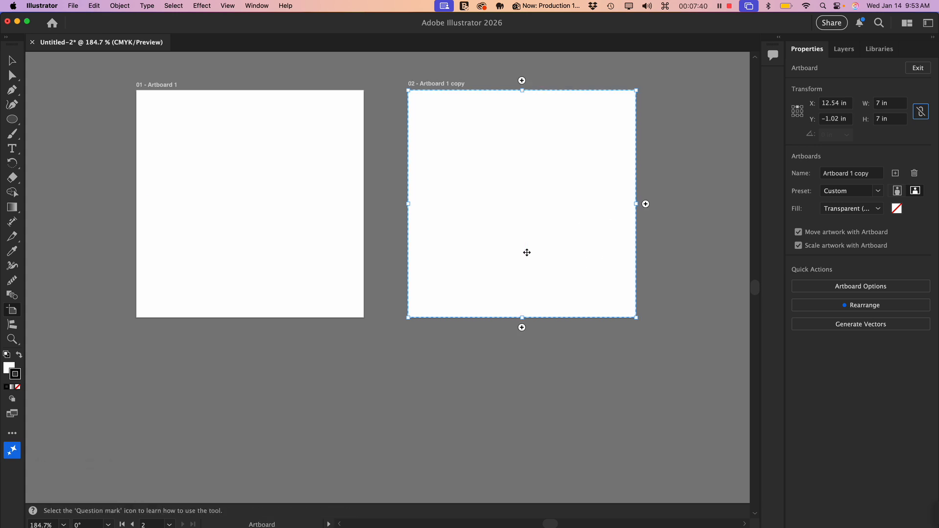
- Try resizing the artboard copy to 10 × 10 in with its width and height linked, unlink them, and undo the last changes
scroll(527, 253, up, 2)
scroll(526, 253, left, 1)
click(527, 252)
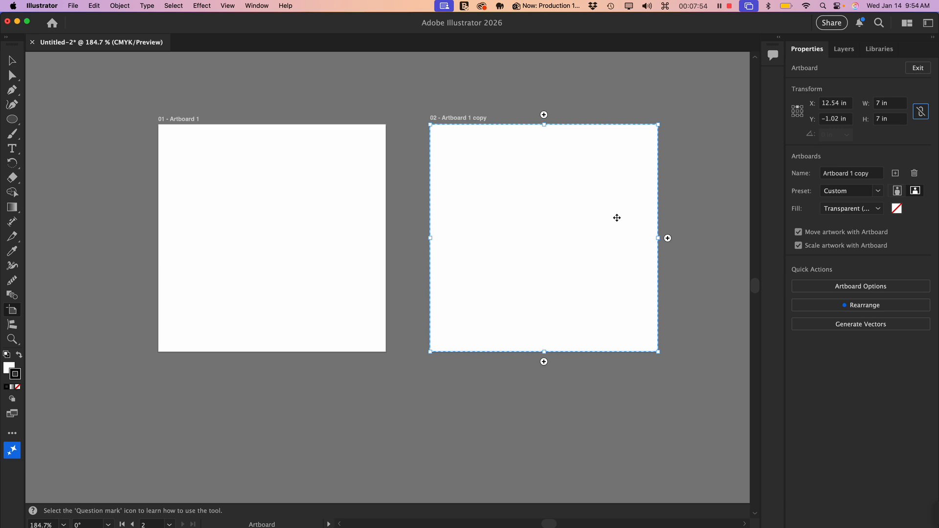
click(922, 113)
double_click(877, 104)
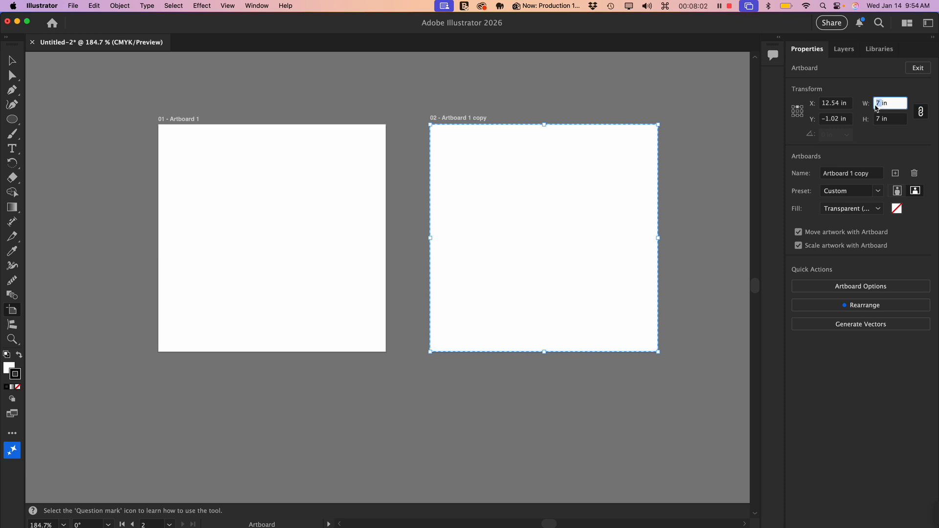
text(10 in)
key(Return)
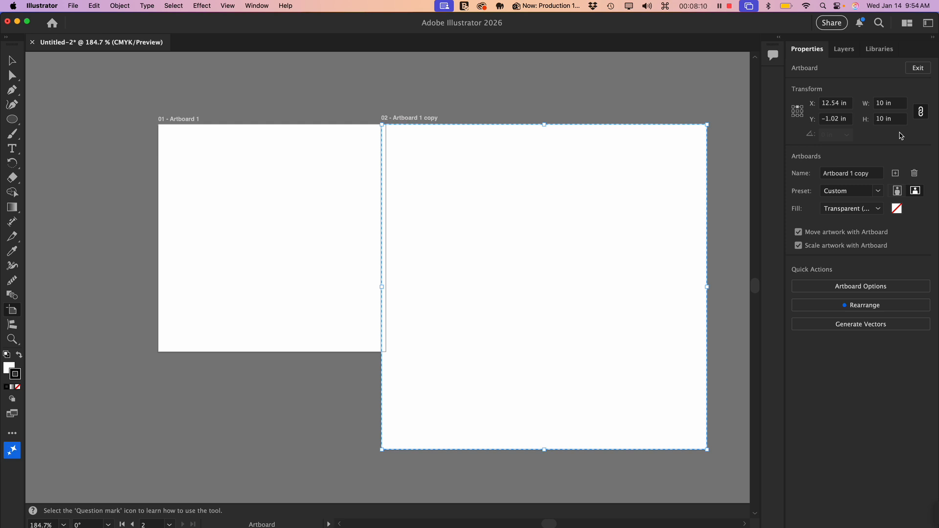
click(921, 114)
click(921, 112)
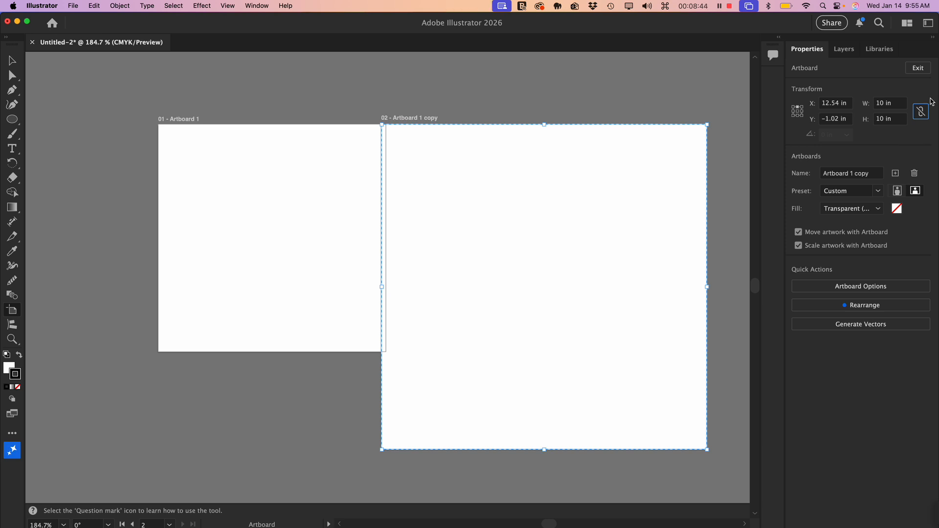
key(cmd+z)
key(cmd+z)
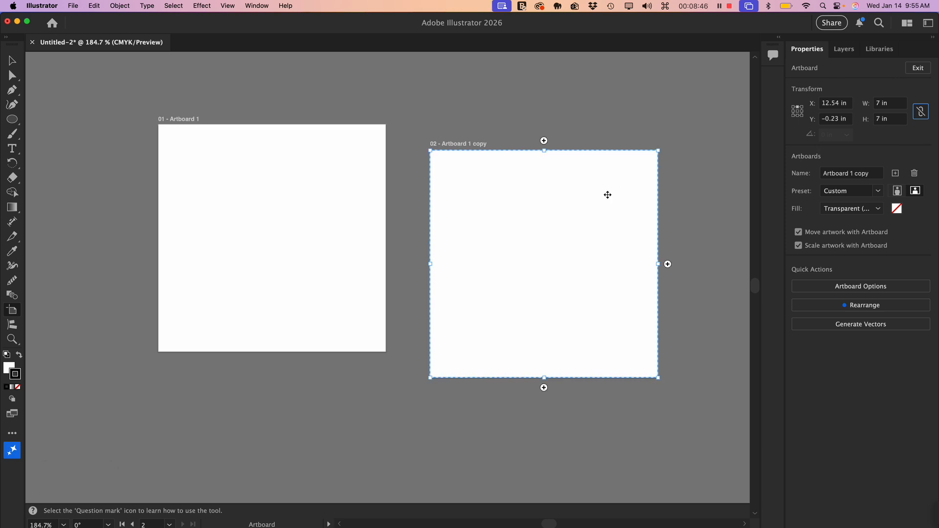
- Move the artboard copy level with Artboard 1, at about X 12.82 in, Y −1.02 in, and delete it
drag(535, 230, 549, 204)
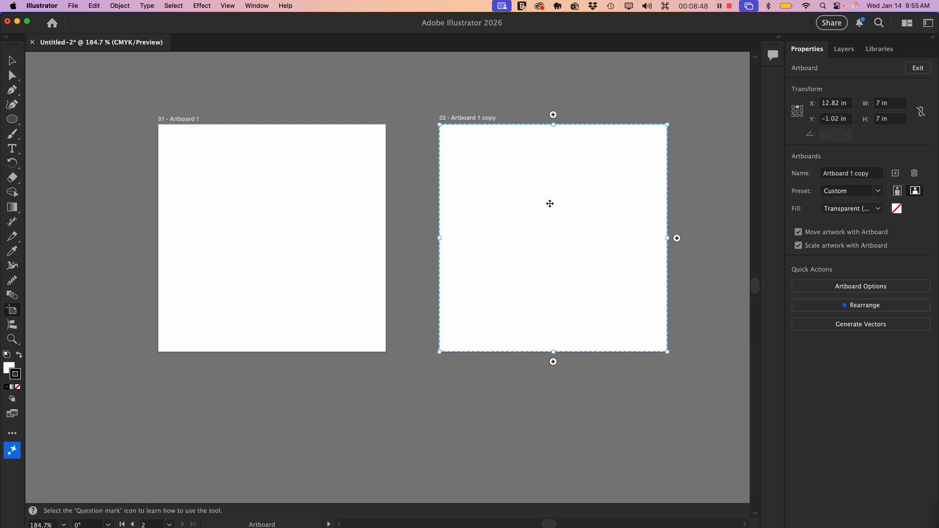
key(Delete)
key(space)
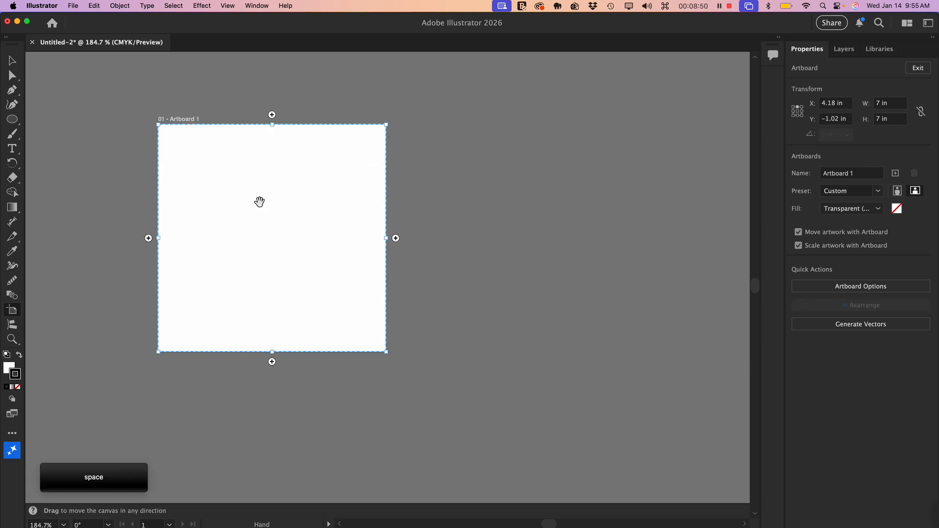
drag(258, 201, 328, 226)
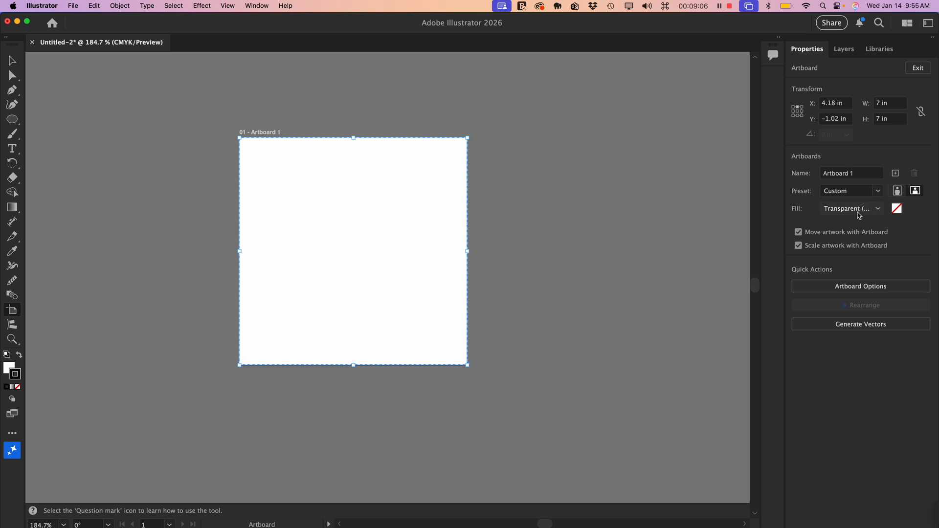
- Rename Layer 1 as Artwork and add a new layer above it
click(844, 51)
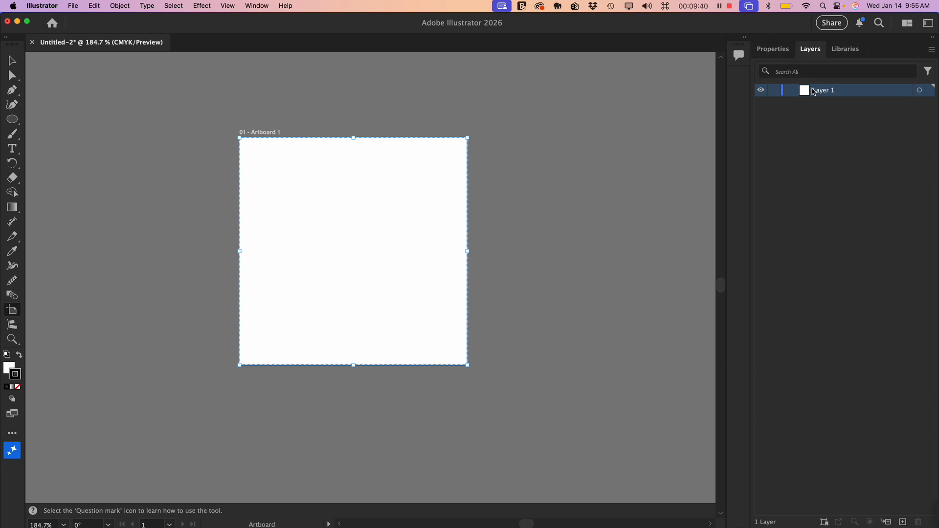
click(876, 132)
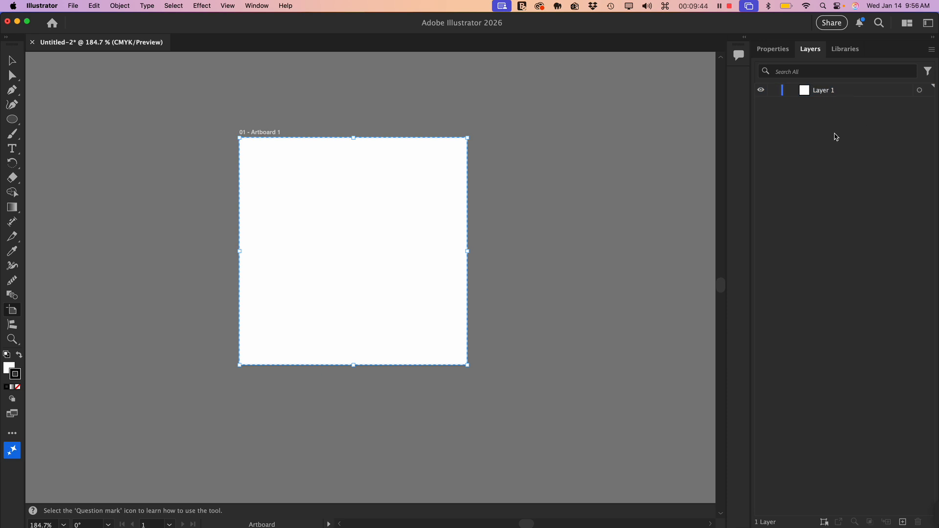
click(829, 94)
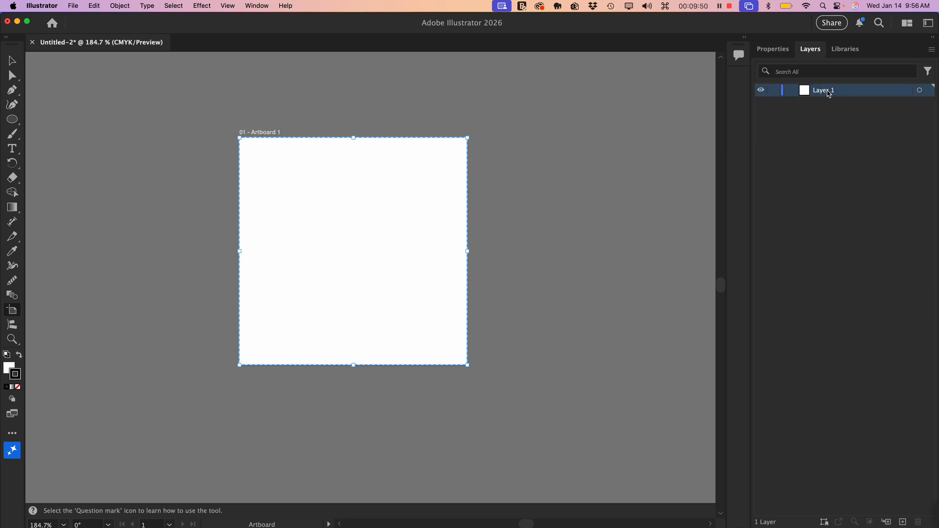
double_click(828, 94)
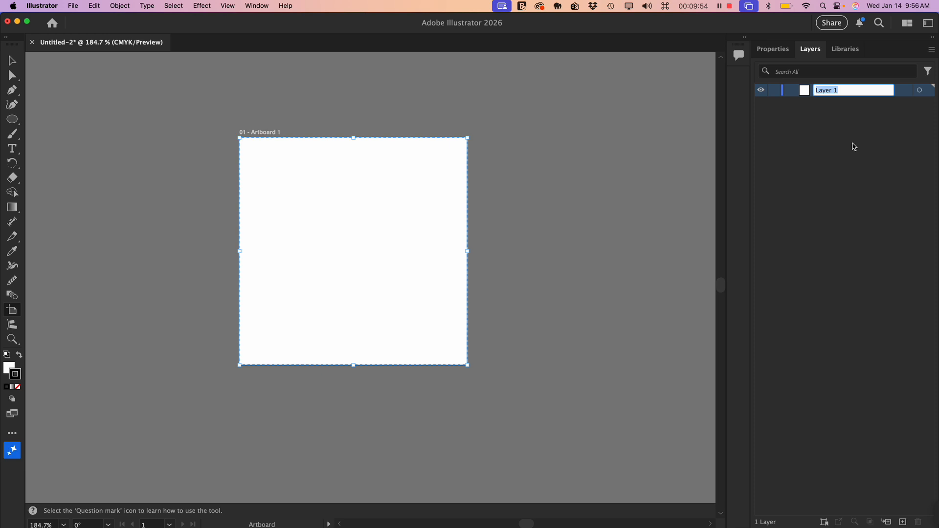
text(Ar)
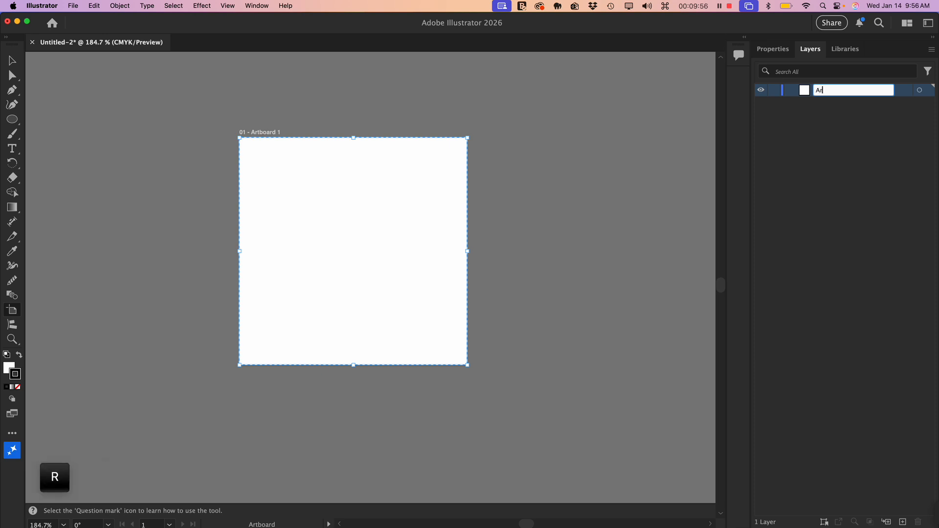
text(twork)
click(827, 152)
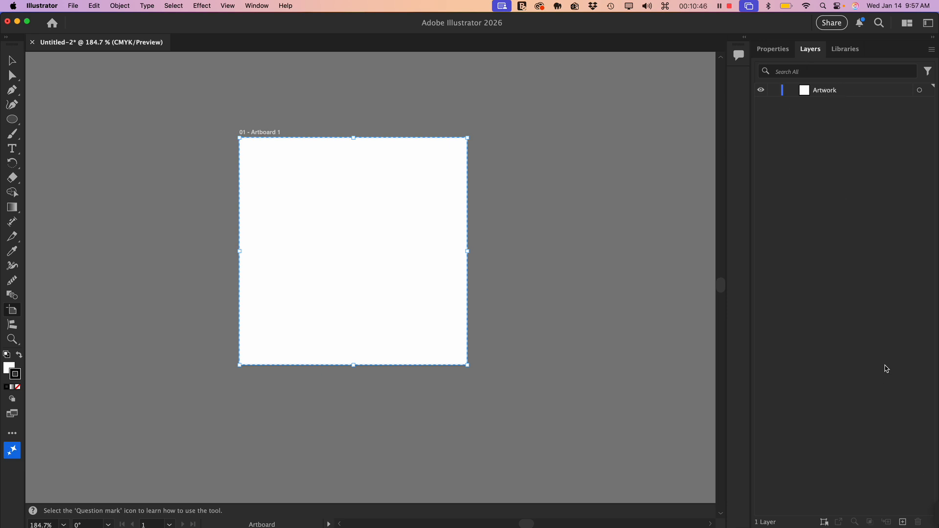
click(903, 522)
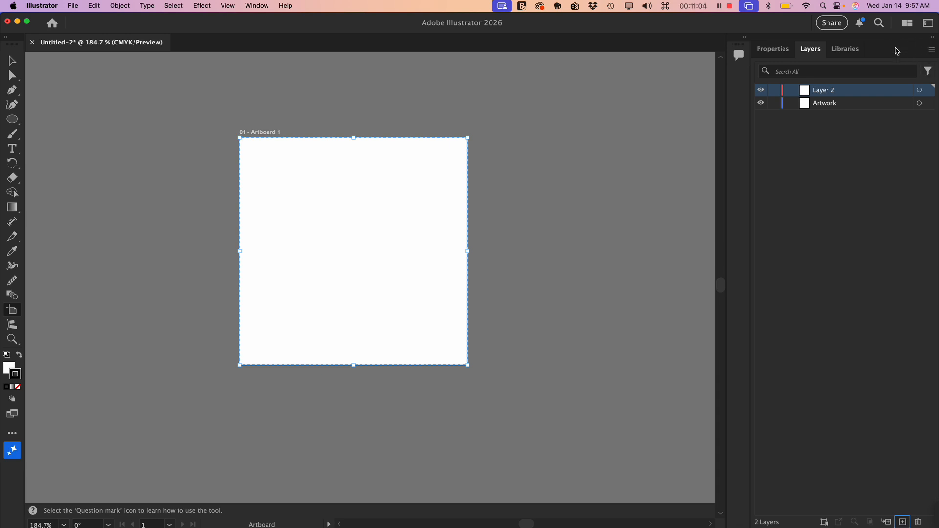
- Set the row size of the layer list to Large
click(933, 51)
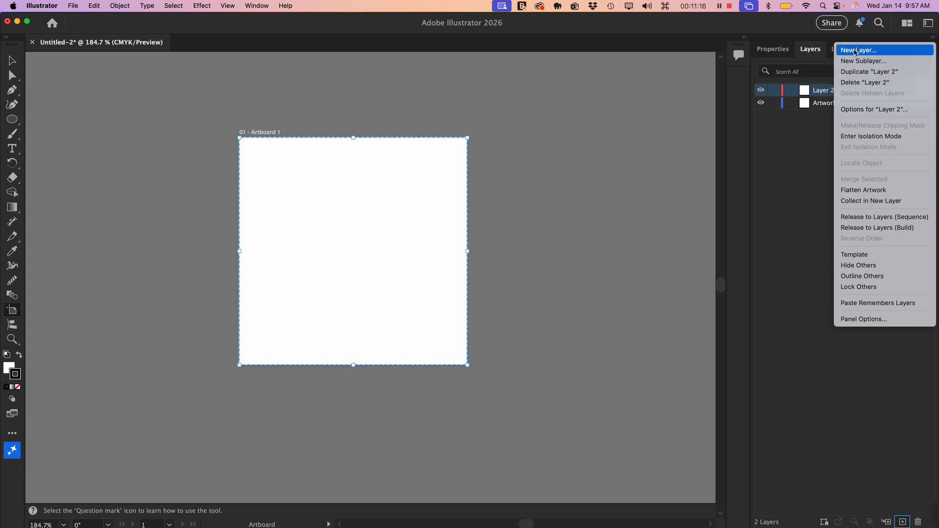
click(870, 326)
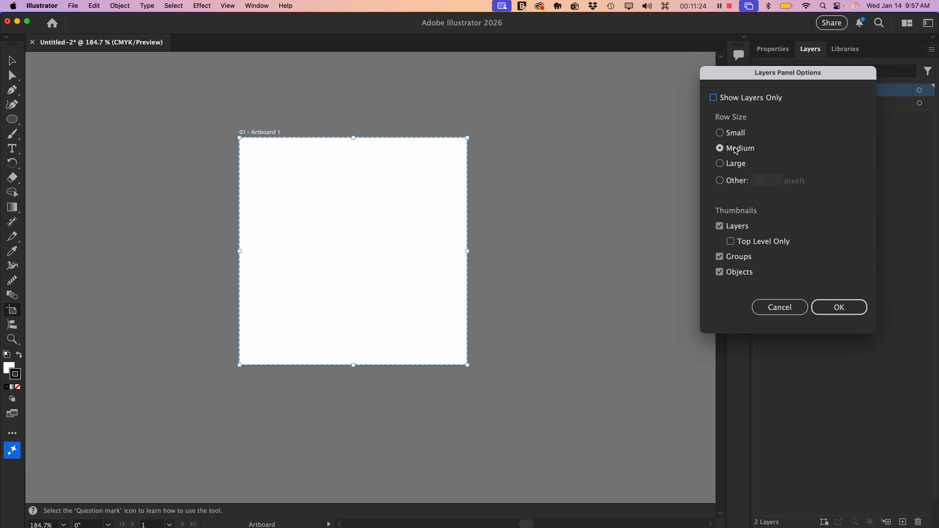
click(732, 165)
click(839, 307)
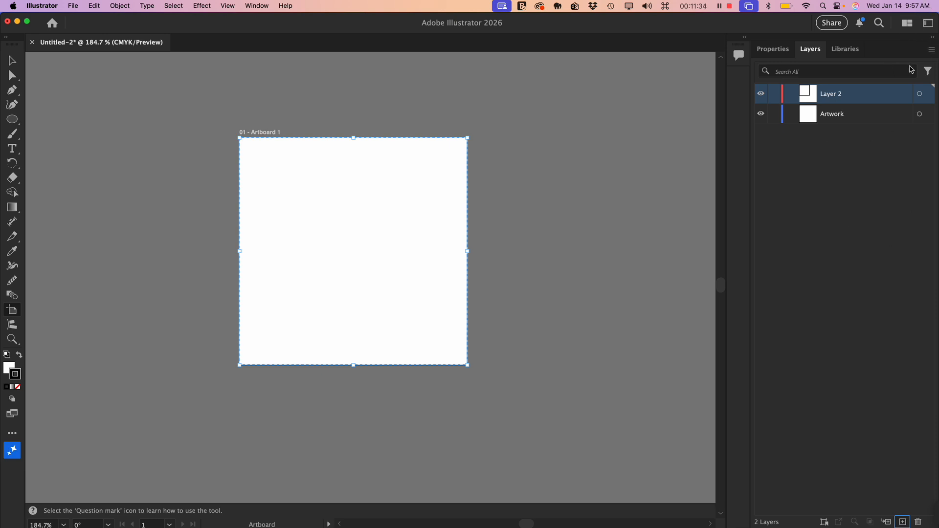
- Set the row size of the layer list to Medium
click(931, 50)
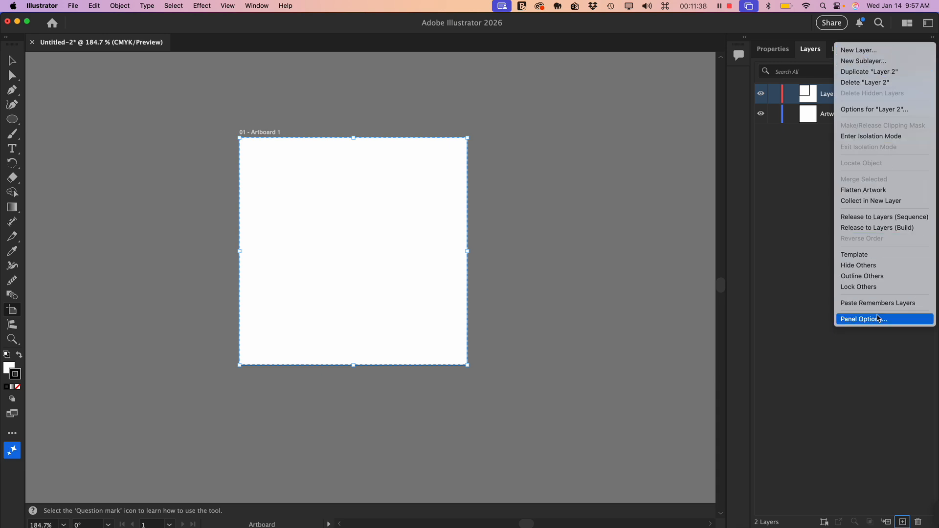
click(857, 319)
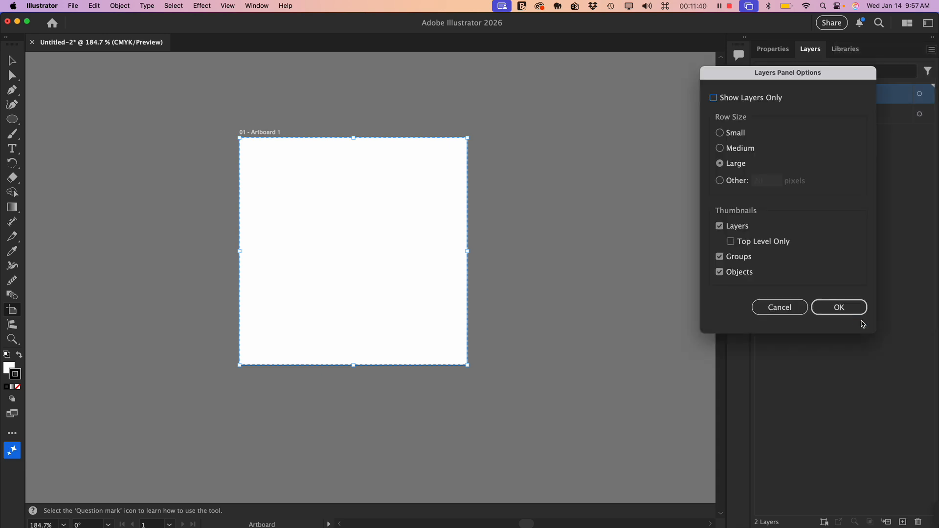
click(720, 150)
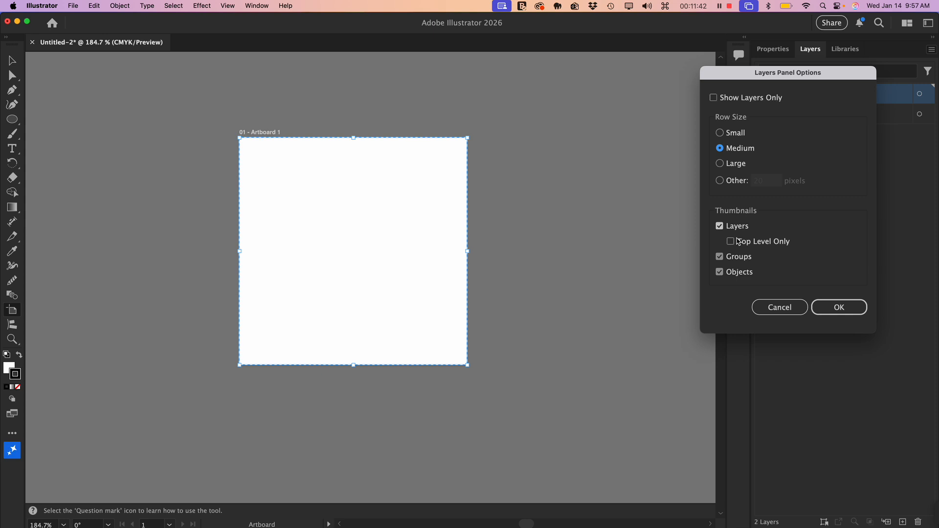
click(846, 309)
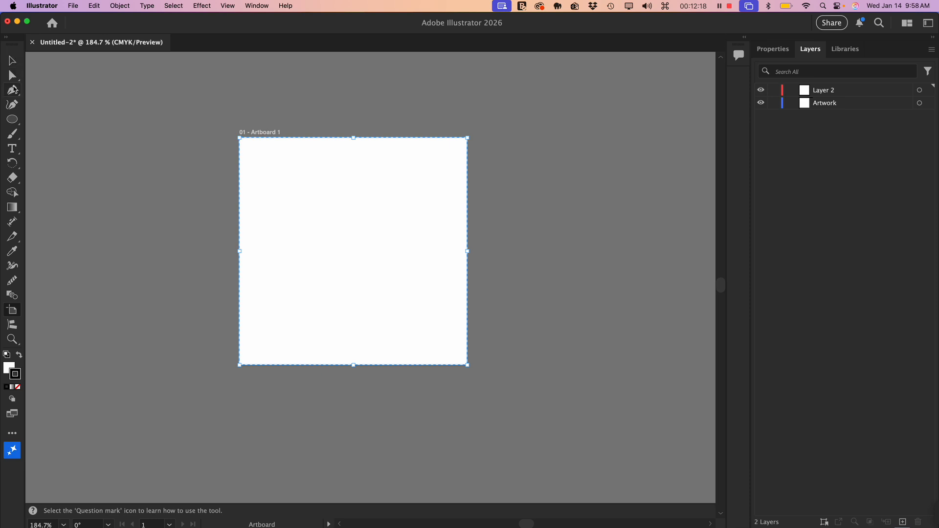
- Draw a wide rectangle in the artboard's upper-left area and a square near its centre on Layer 2 with the Rectangle tool
click(14, 125)
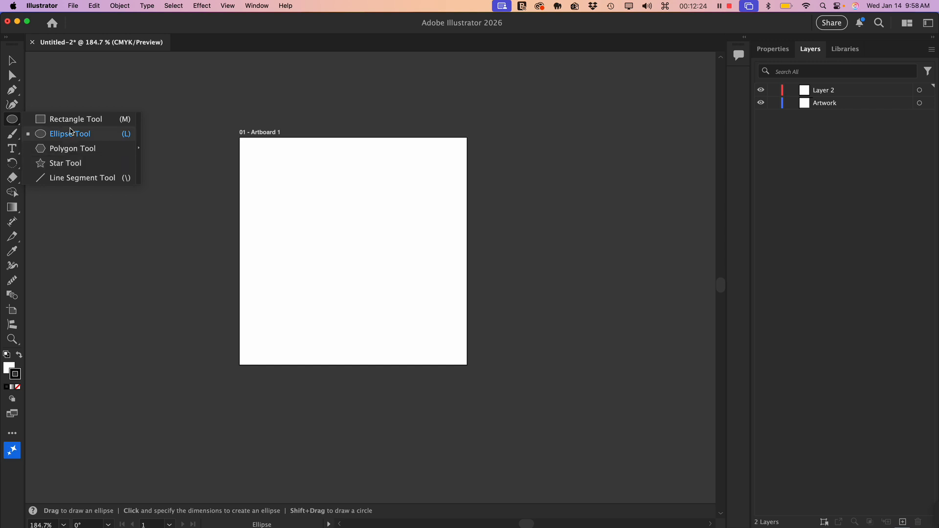
click(64, 120)
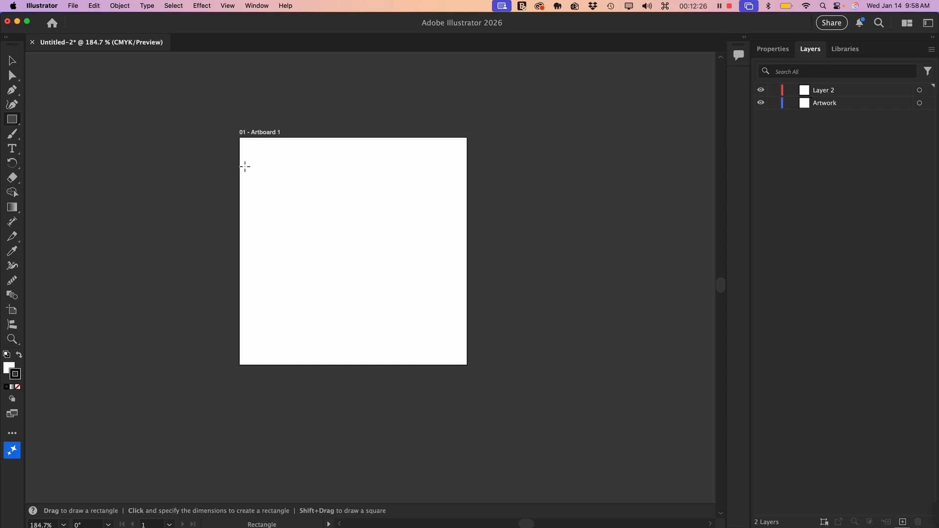
mouse_move(263, 162)
mouse_down()
mouse_move(358, 204)
mouse_move(336, 261)
mouse_move(347, 284)
mouse_move(358, 285)
mouse_up()
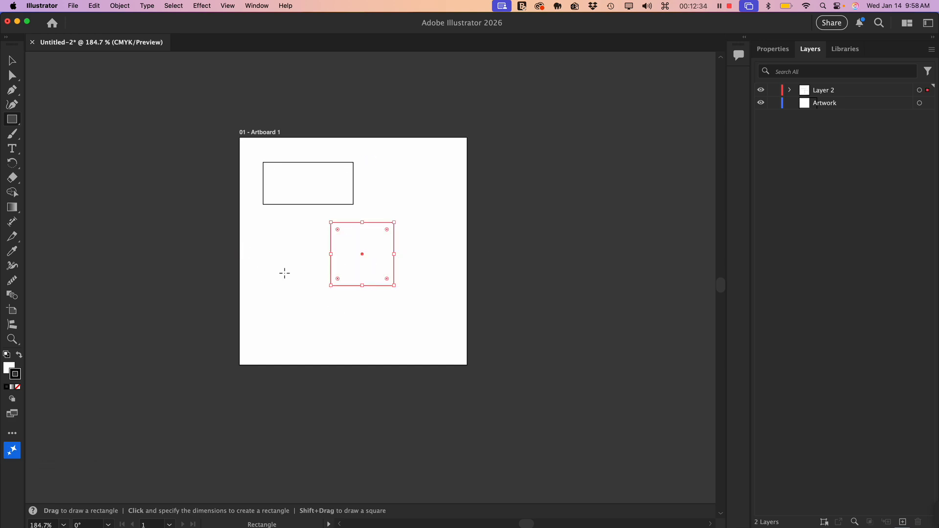
- Move the square and the wide rectangle slightly down and to the right on the artboard, leaving the rectangle selected
click(12, 61)
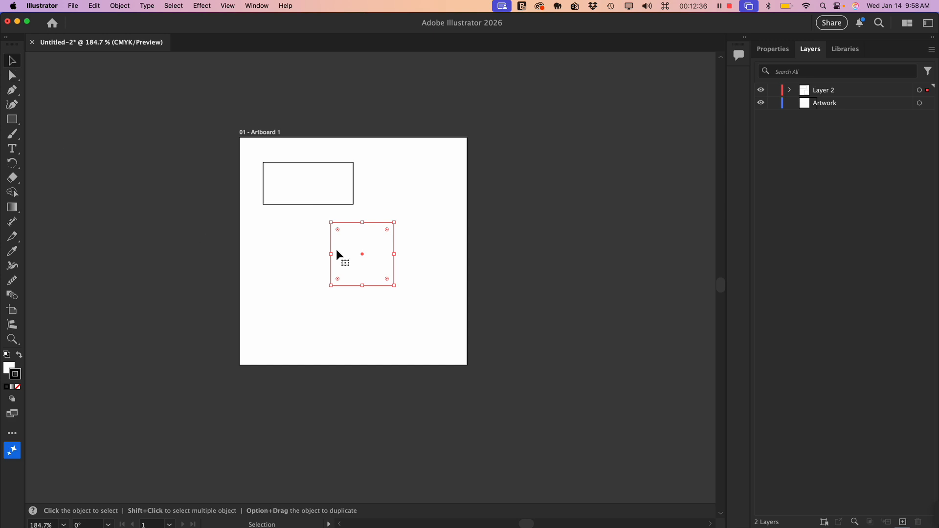
drag(359, 253, 375, 283)
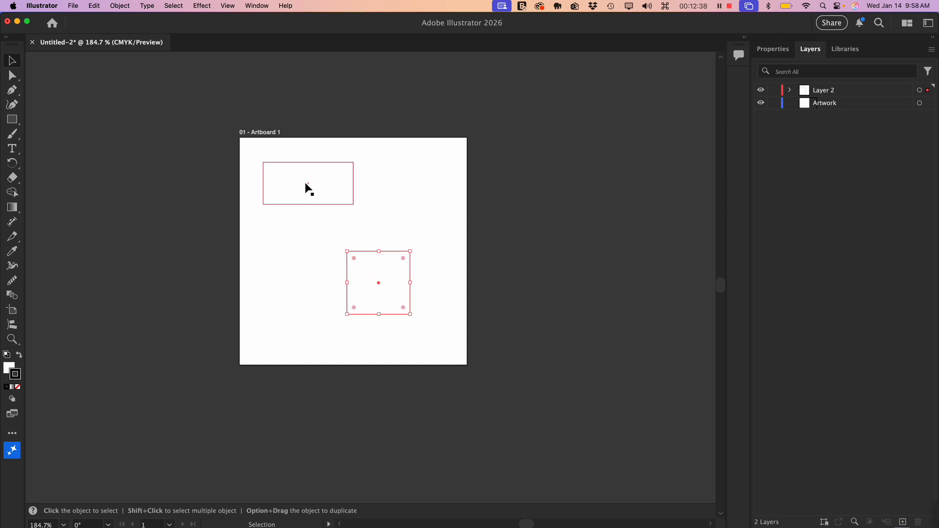
drag(306, 187, 317, 194)
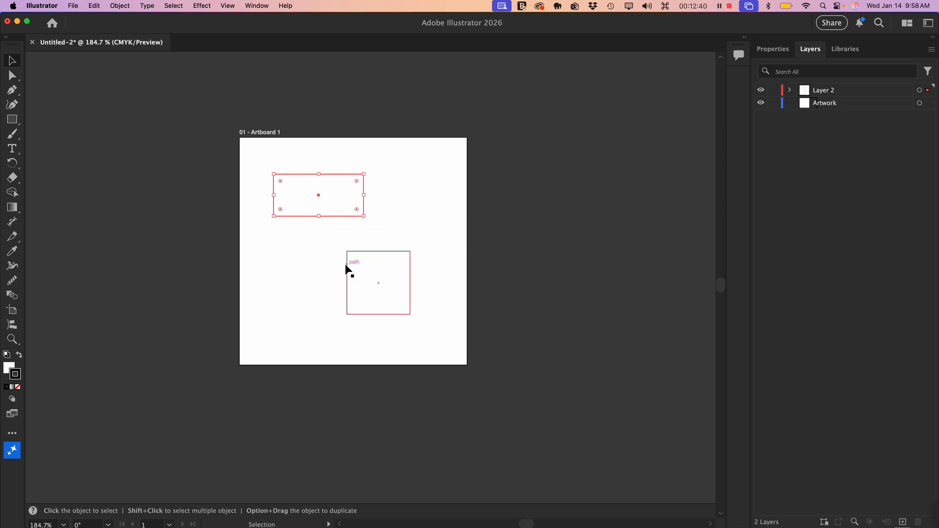
click(276, 272)
click(336, 196)
- Expand Layer 2 to examine its two rectangle entries, deselect everything on the artboard, and collapse the layer
click(858, 90)
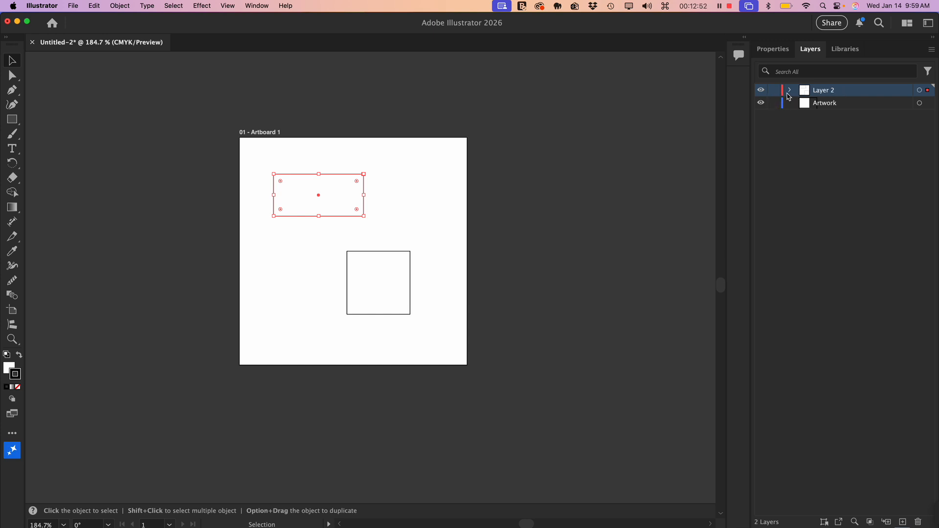
click(790, 91)
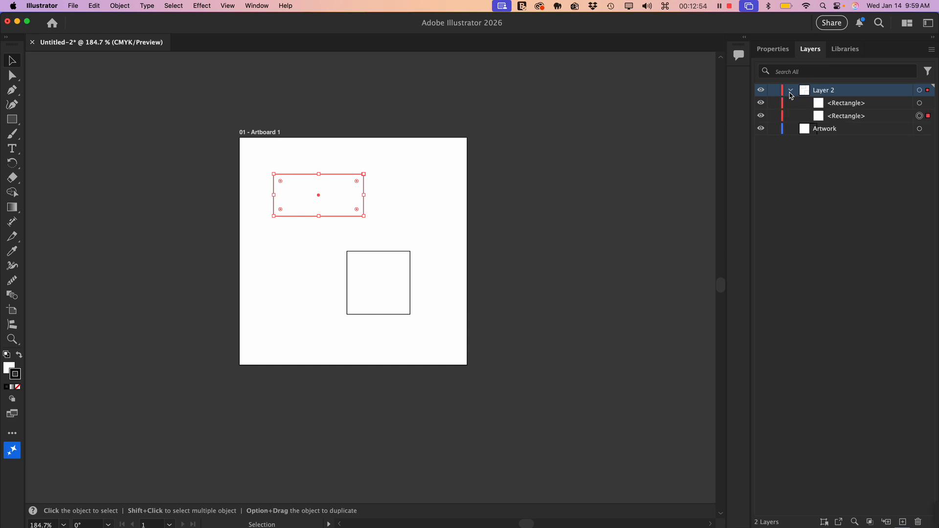
click(847, 105)
click(850, 116)
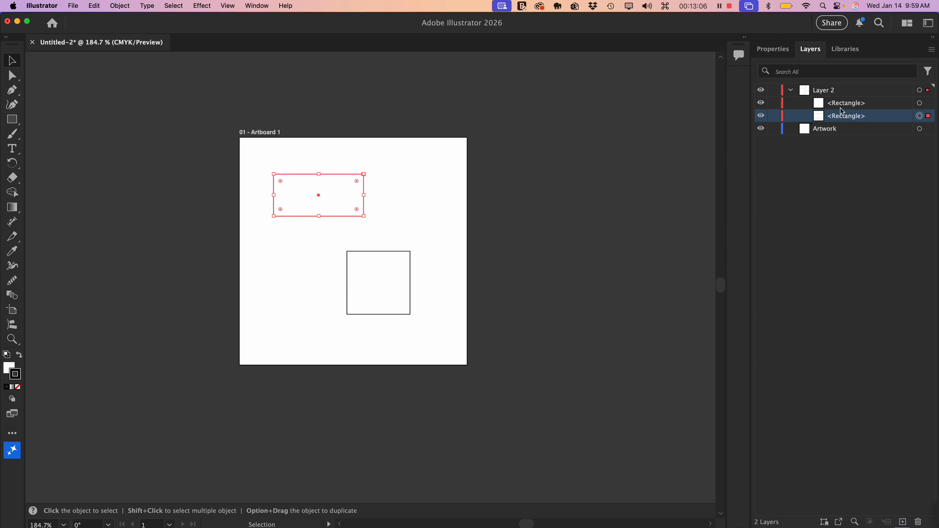
click(873, 204)
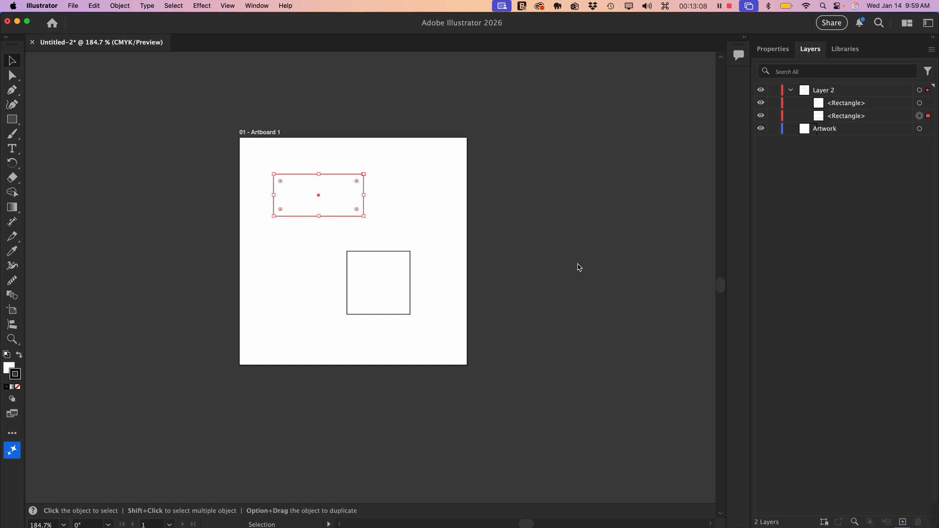
click(439, 240)
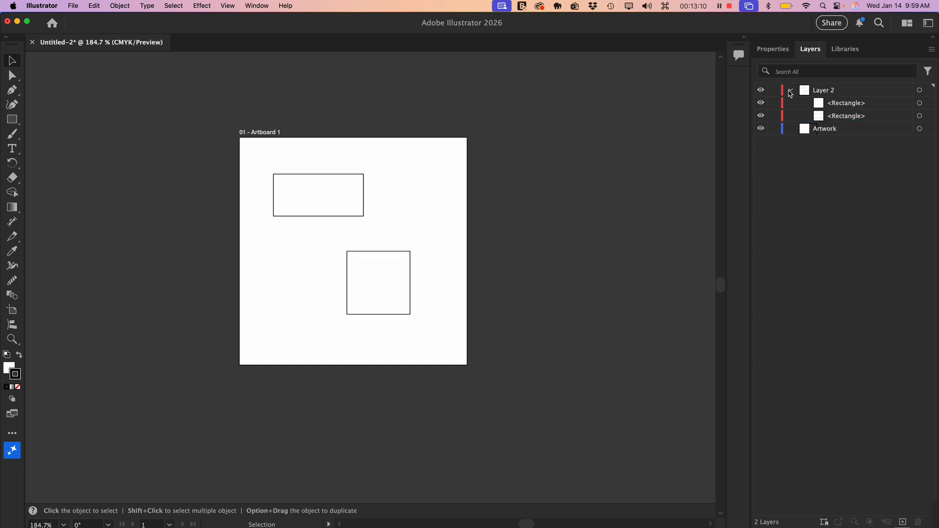
click(791, 90)
- Rename Layer 2 as Boxes
click(847, 105)
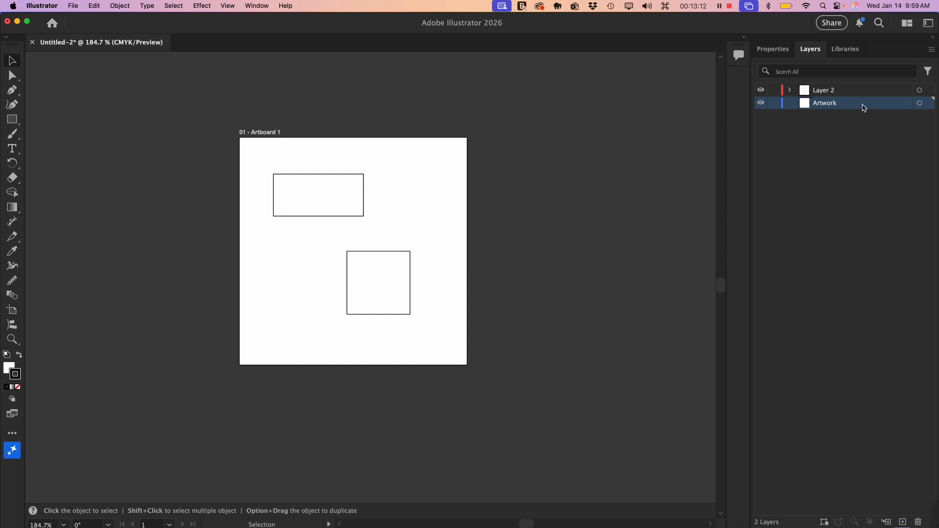
double_click(828, 91)
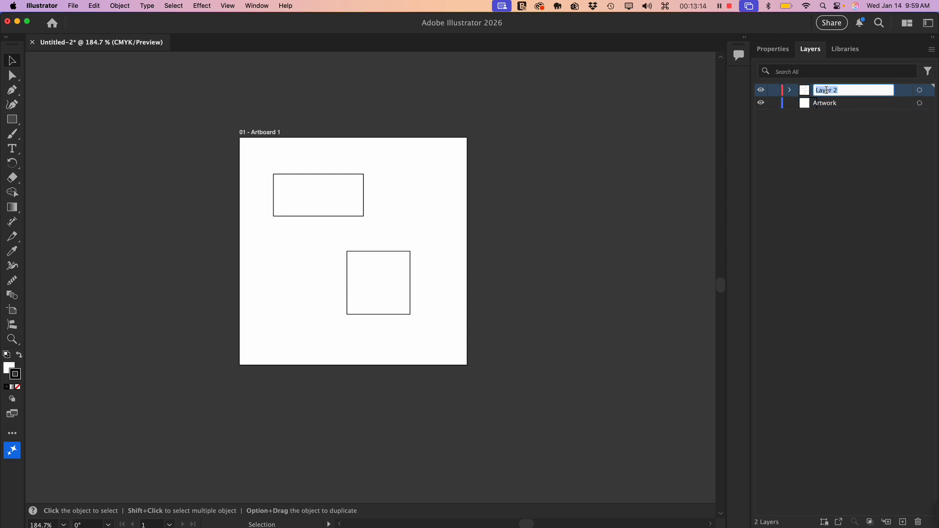
text(Boes)
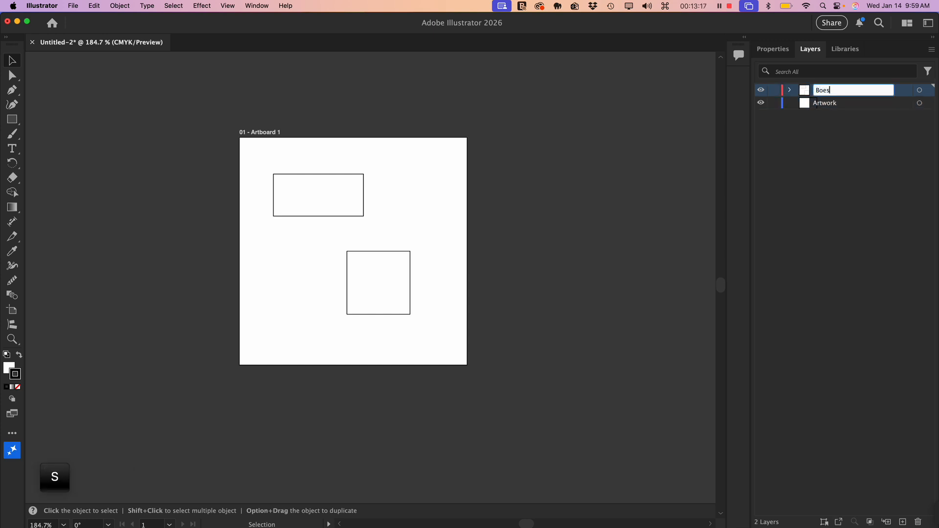
key(Return)
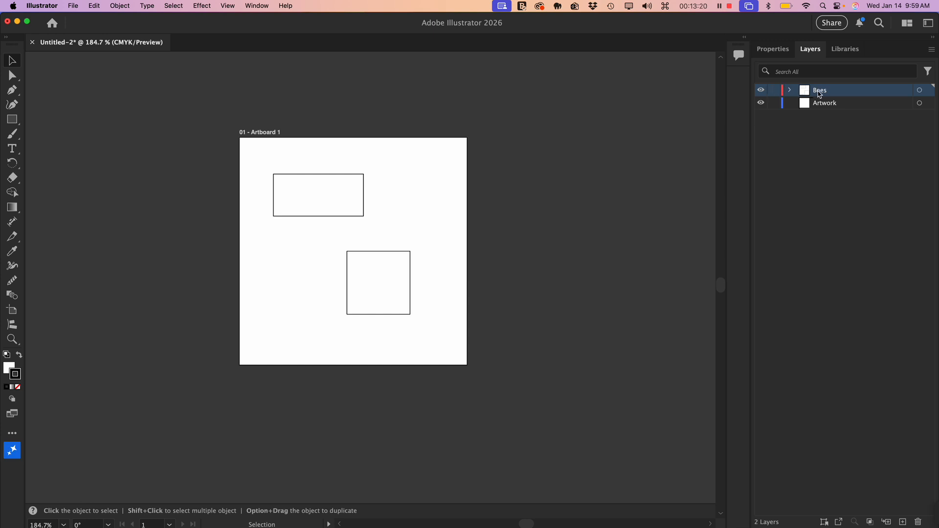
double_click(819, 91)
text(Boxes)
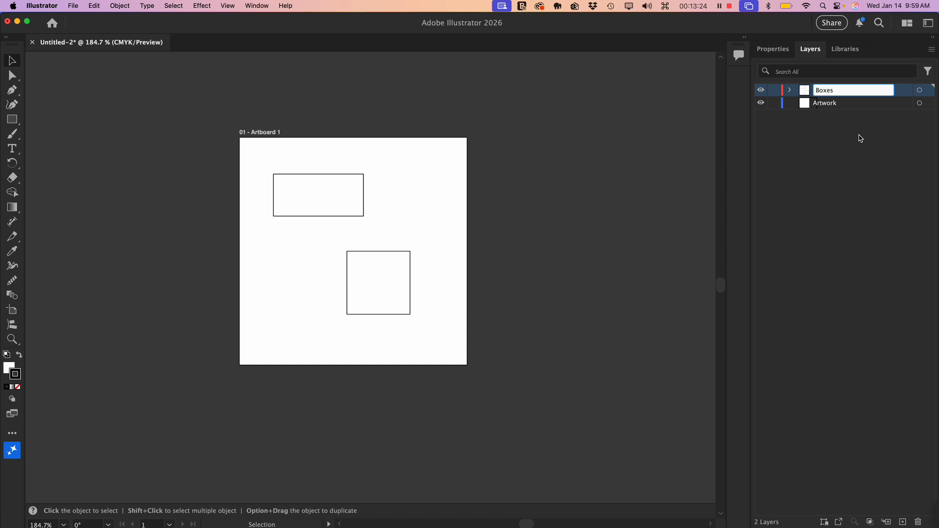
click(845, 155)
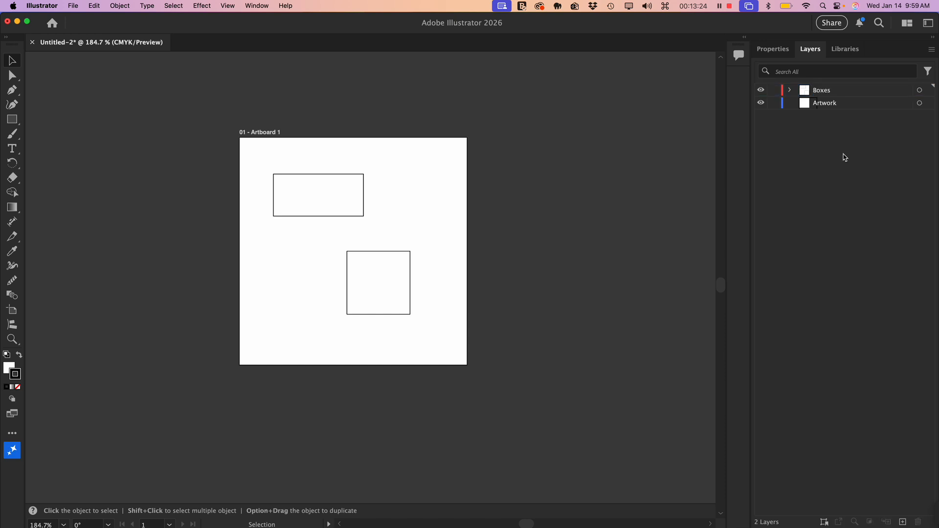
- Draw a circle on the Artwork layer below the wide rectangle and move it in line with the rectangle's left edge
click(832, 107)
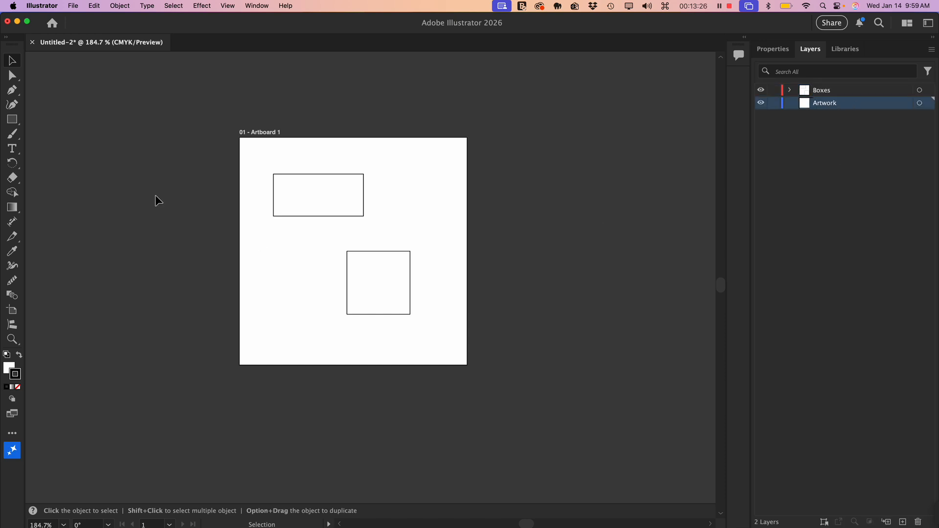
click(16, 121)
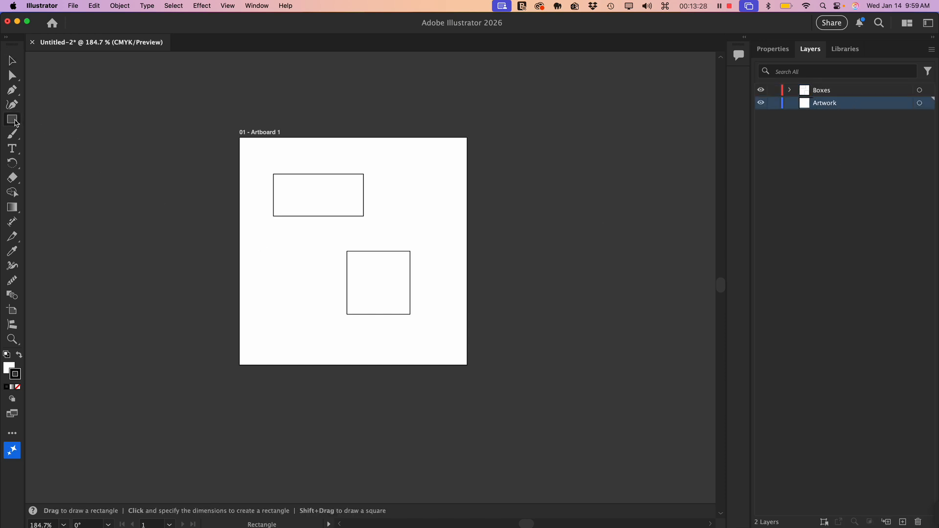
drag(16, 123, 50, 132)
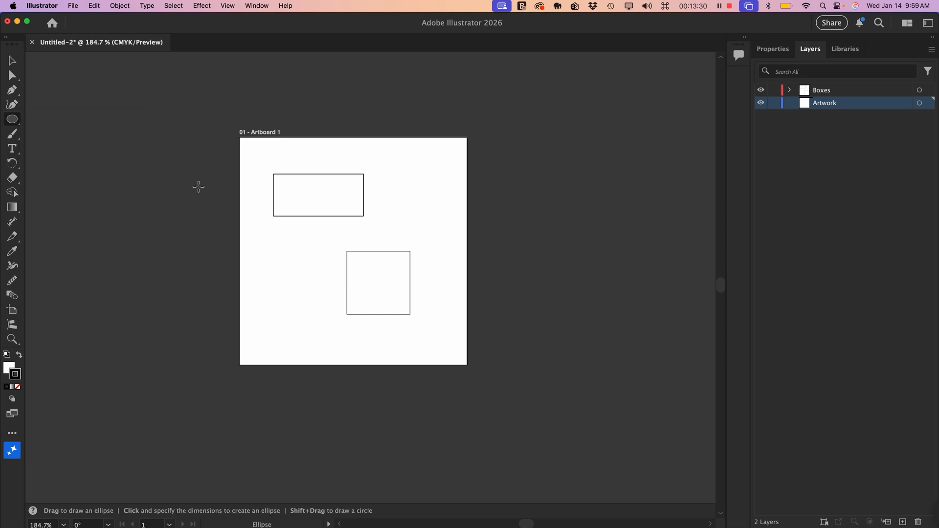
drag(284, 236, 338, 290)
click(12, 63)
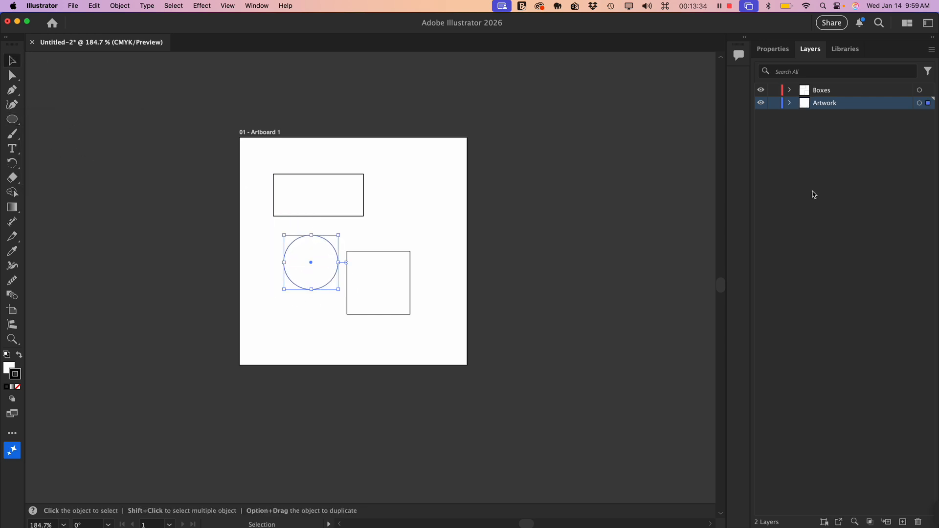
drag(309, 261, 299, 261)
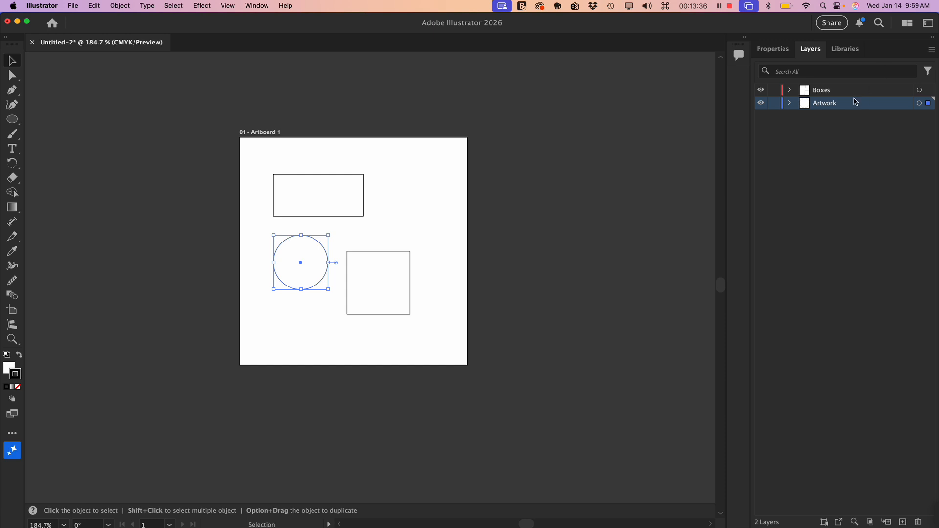
- Hide the Artwork and Boxes layers and show both again
click(841, 125)
click(841, 104)
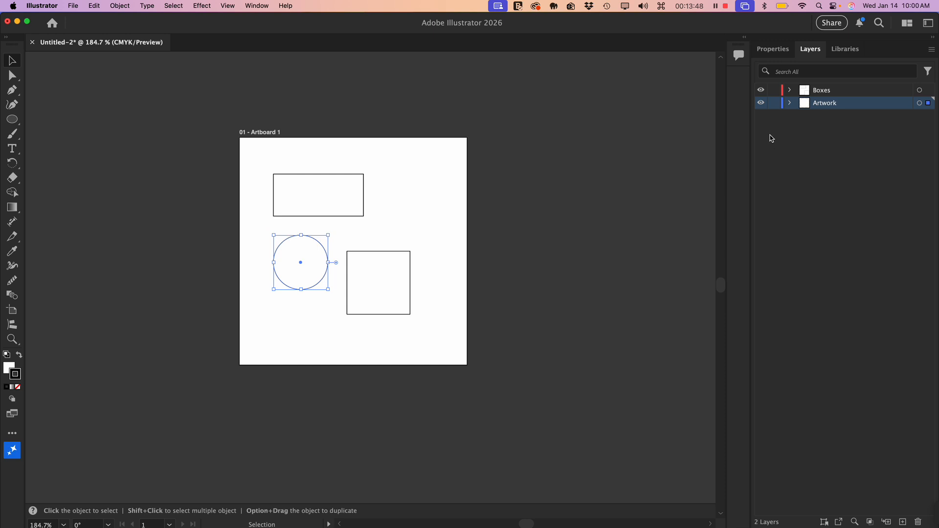
click(762, 104)
click(761, 104)
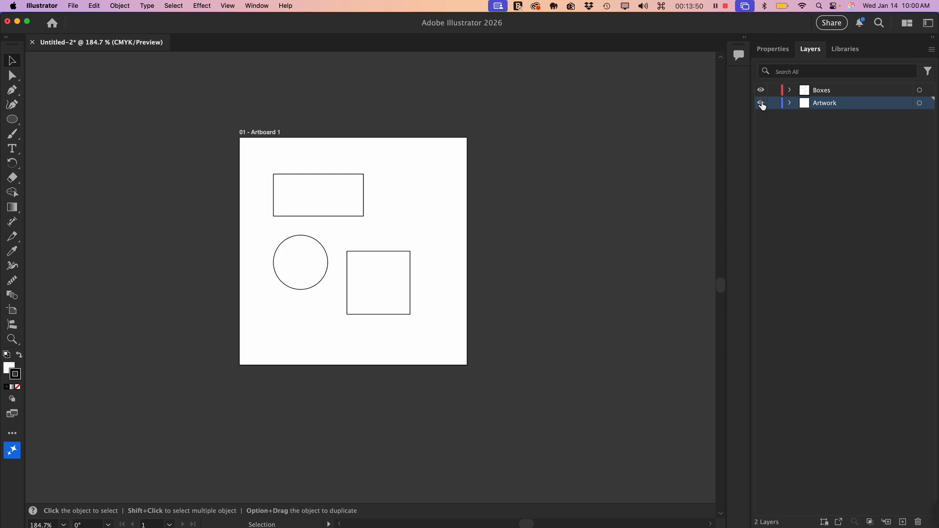
click(761, 104)
click(761, 104)
click(761, 103)
click(760, 104)
click(761, 90)
click(762, 103)
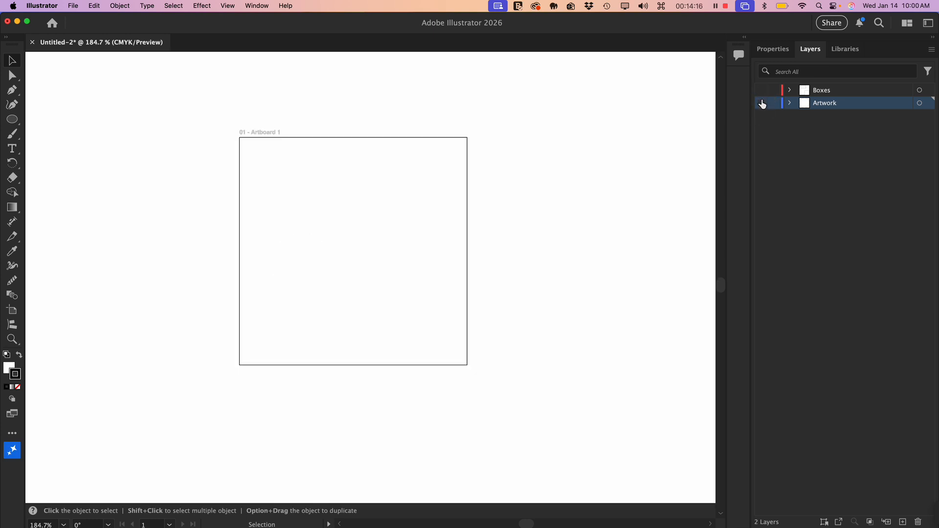
click(760, 90)
click(761, 103)
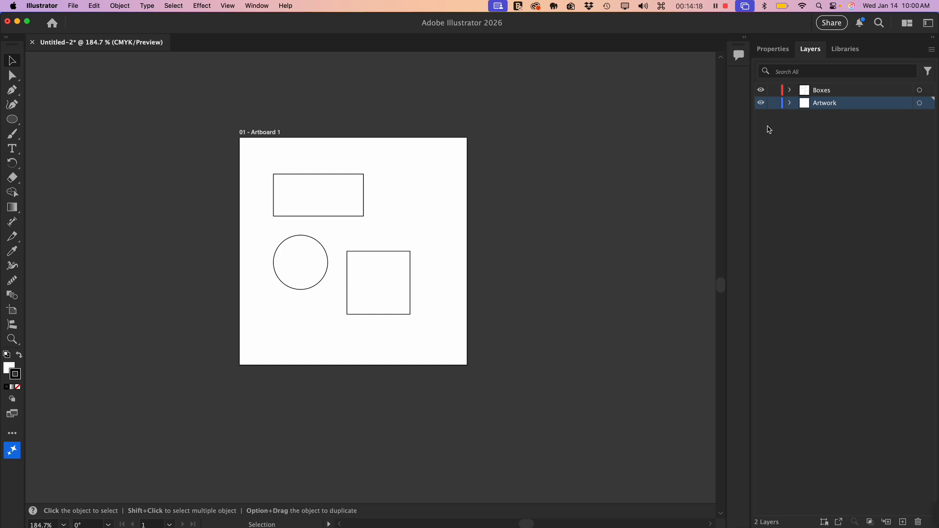
- Lock the Artwork layer, expand it to highlight its ellipse entry, and unlock the layer
click(774, 103)
click(790, 103)
click(804, 141)
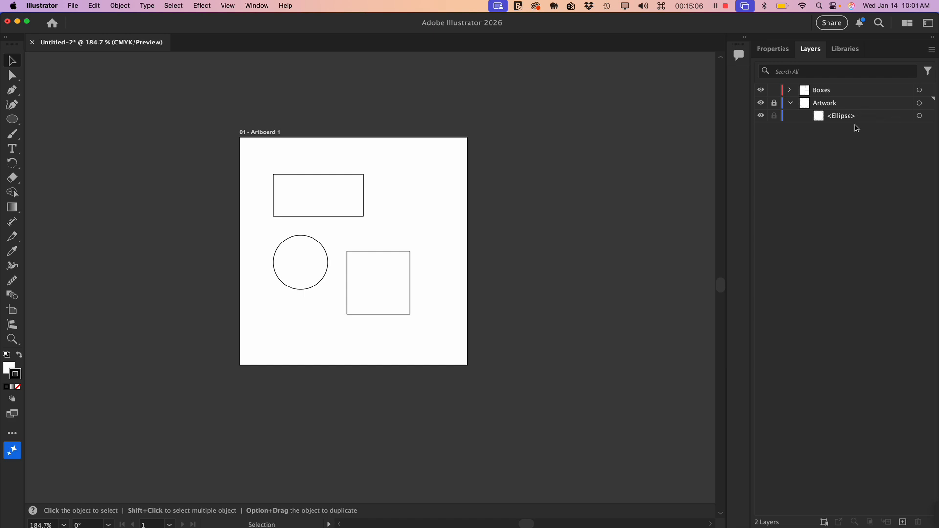
click(839, 118)
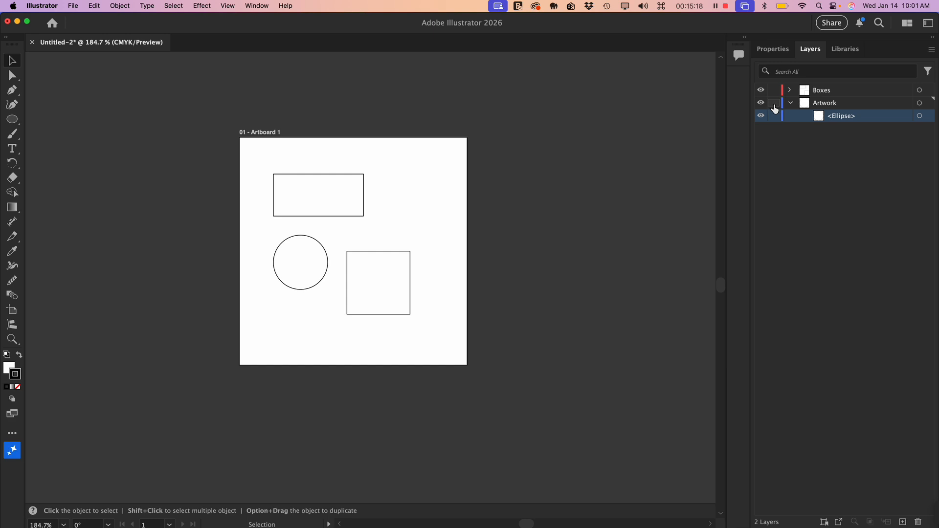
click(774, 104)
- Select the circle's artwork through its entry in the Artwork layer and collapse the layer
click(929, 117)
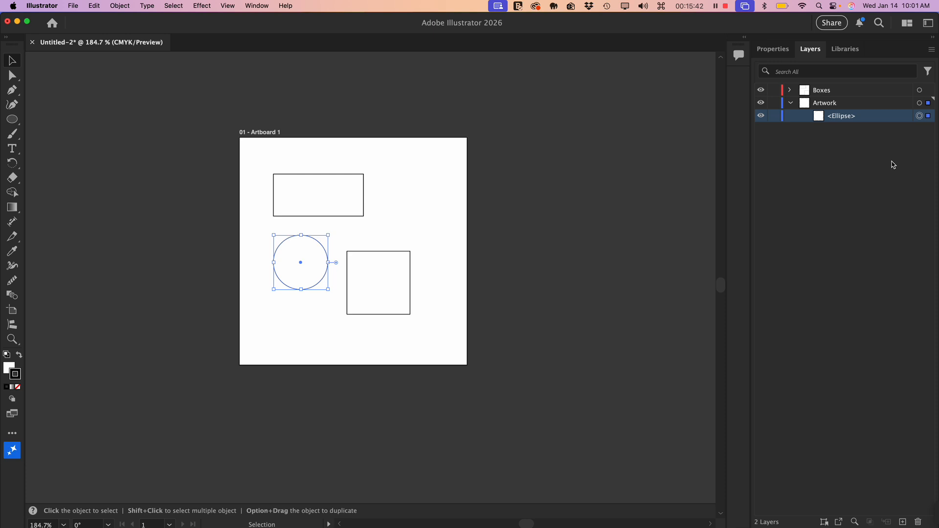
click(791, 102)
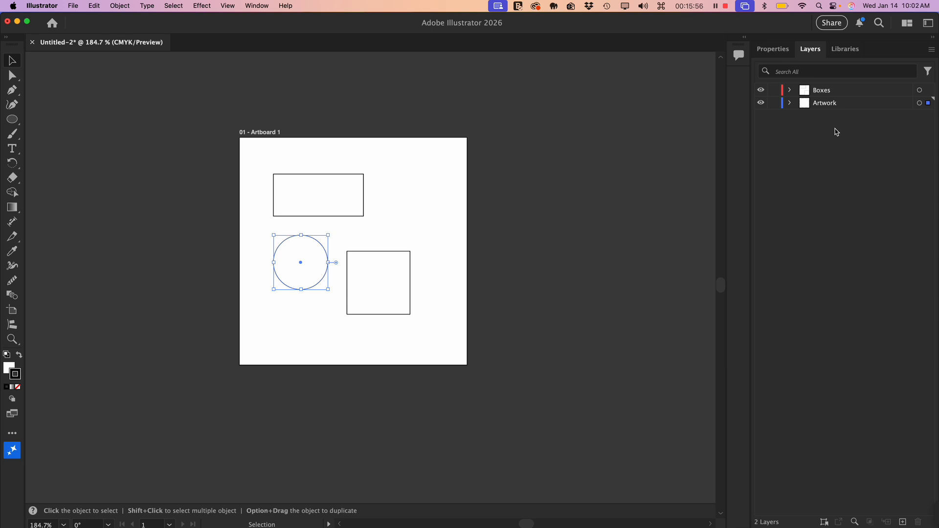
- Display the saved colours in the Akron Marathon library
click(845, 50)
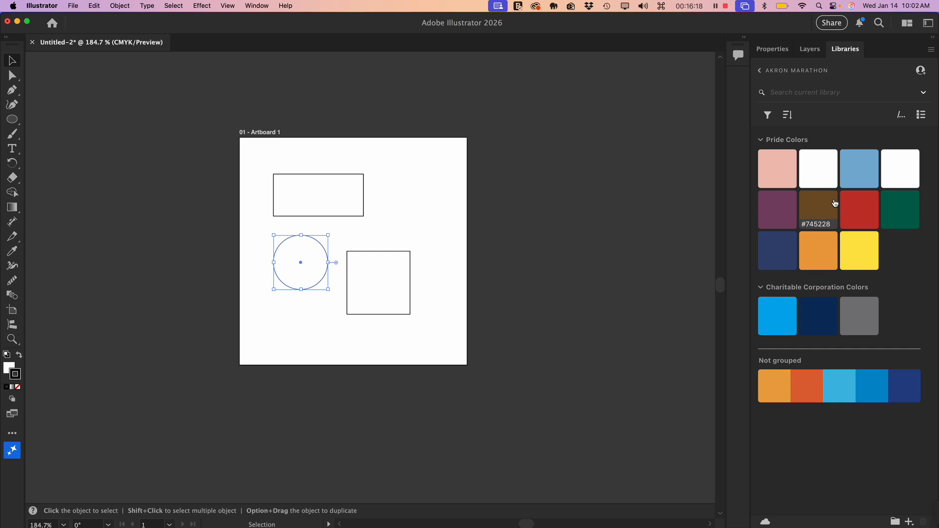
- Browse the full list of saved libraries and open the Akron Childrens Hospital library
click(773, 72)
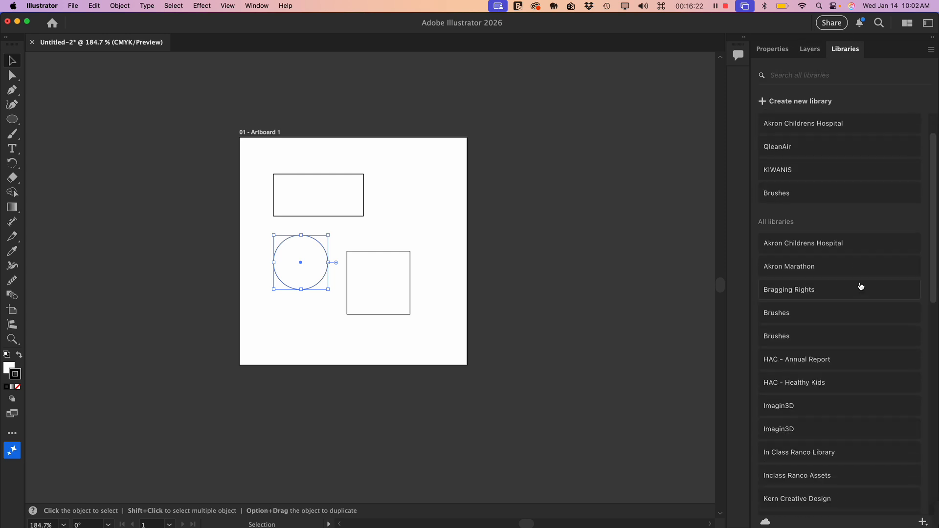
scroll(861, 287, down, 10)
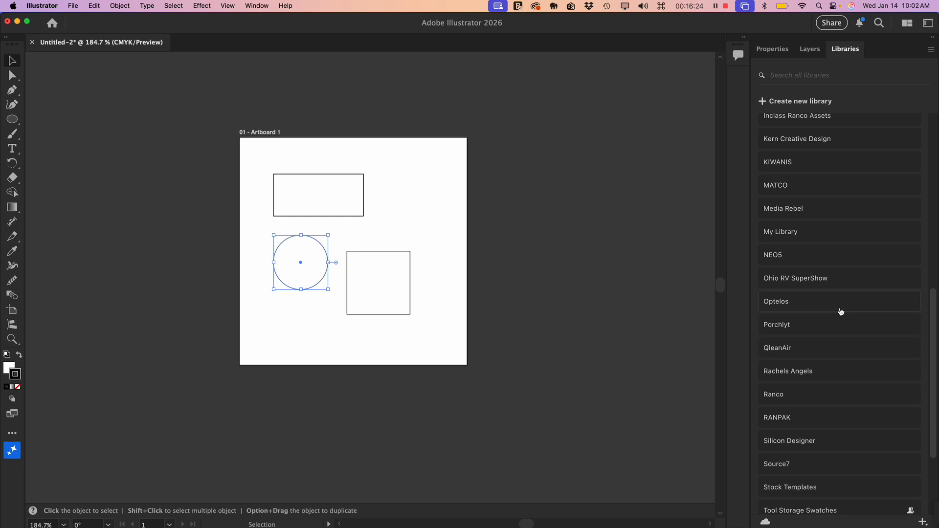
scroll(839, 315, down, 3)
scroll(835, 312, up, 7)
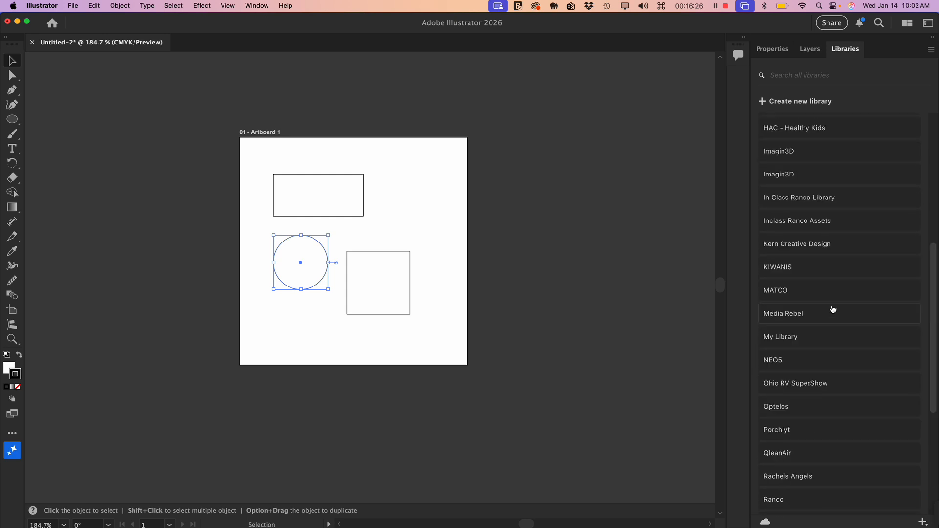
scroll(834, 304, up, 8)
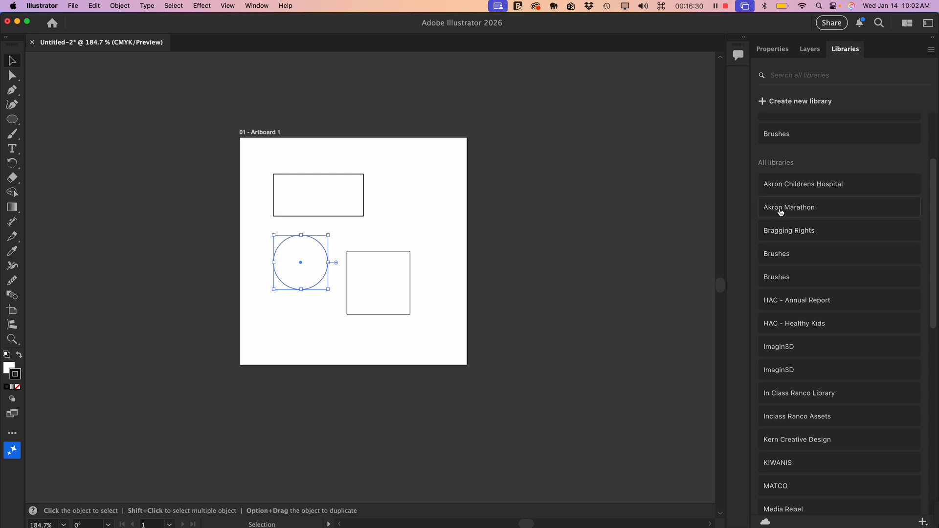
click(808, 188)
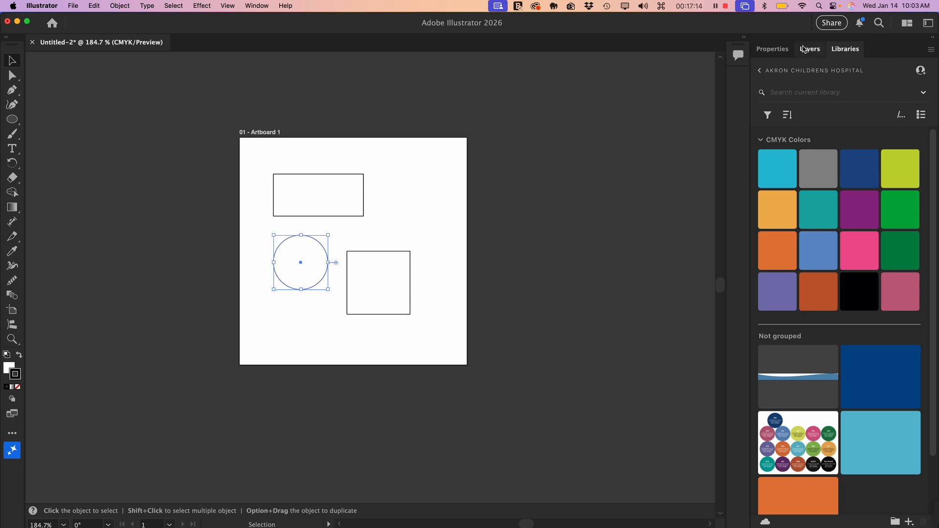
- Display the selected circle's properties, then deselect it to show the document properties
click(805, 49)
click(776, 50)
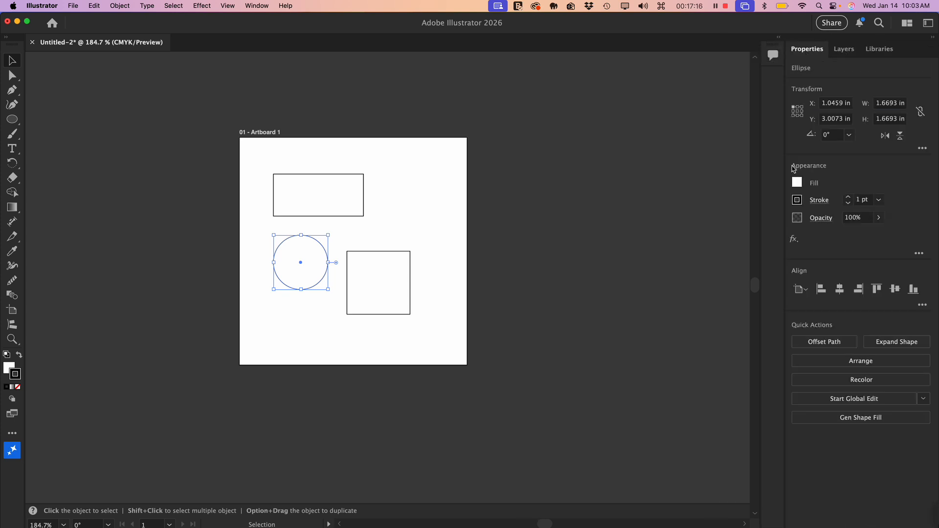
click(641, 257)
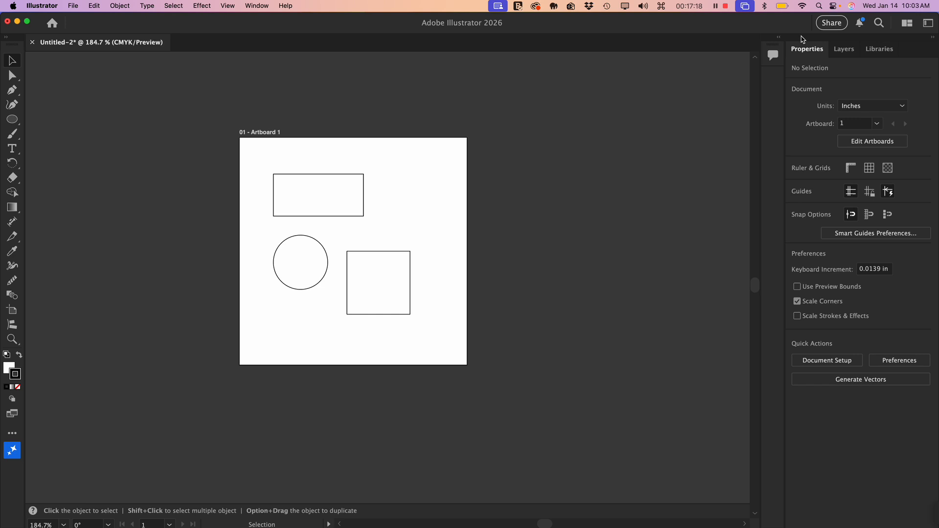
- View and close the Comments panel, and widen the collapsed panel strip to reveal its labels
click(772, 56)
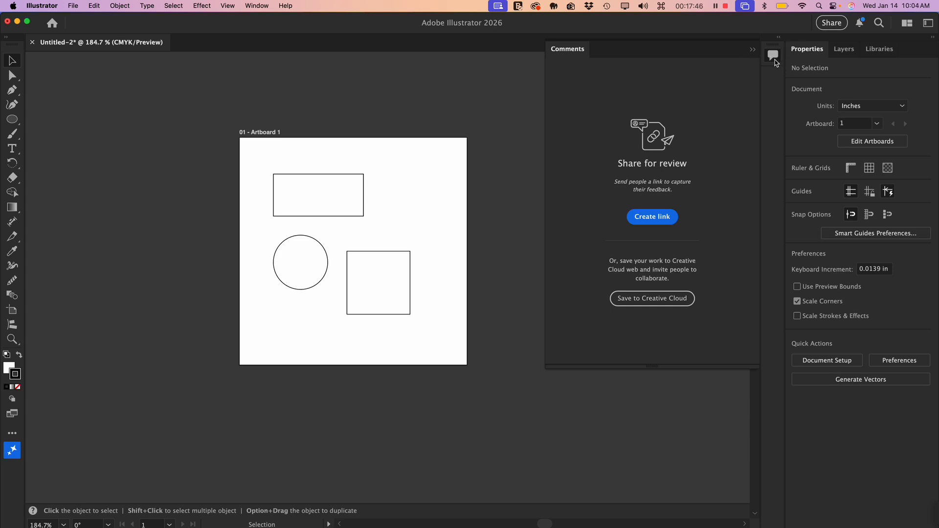
click(775, 62)
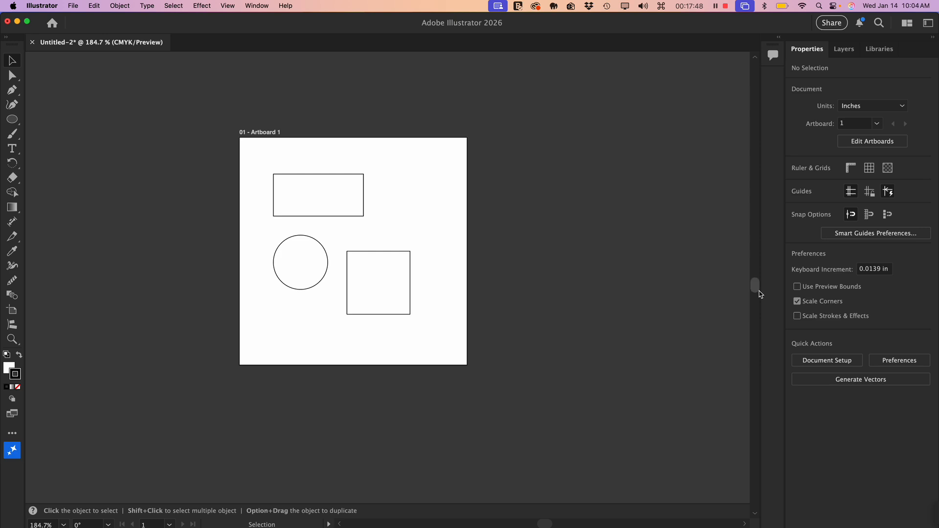
drag(761, 294, 734, 299)
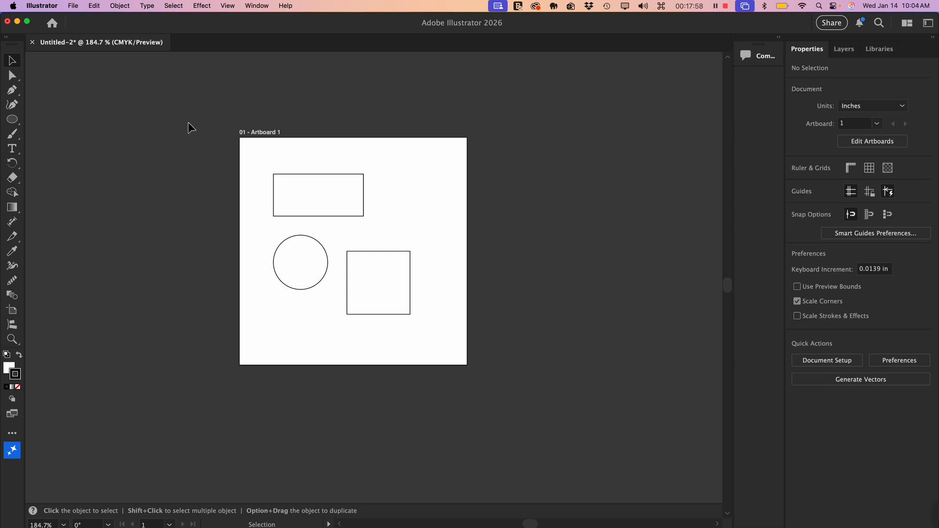
- Select the rectangle, circle and square together and delete them from the artboard
drag(186, 114, 556, 374)
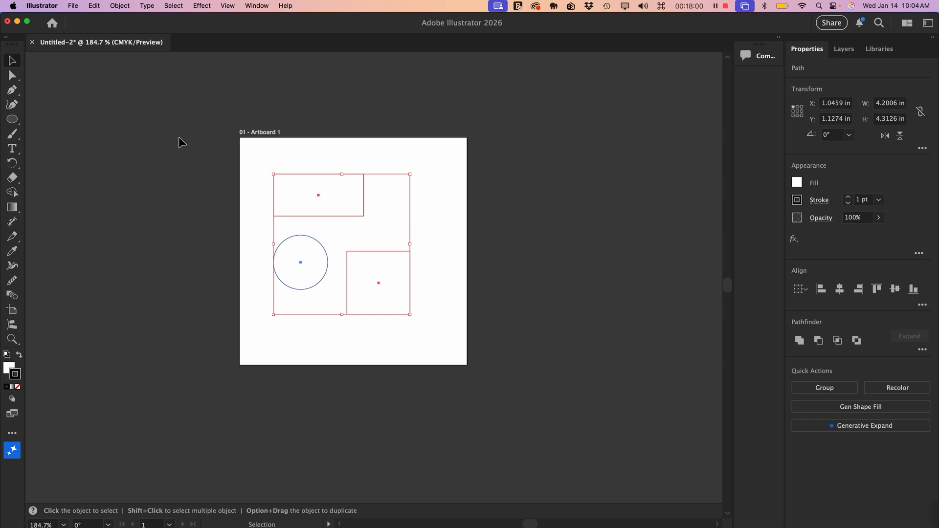
key(Delete)
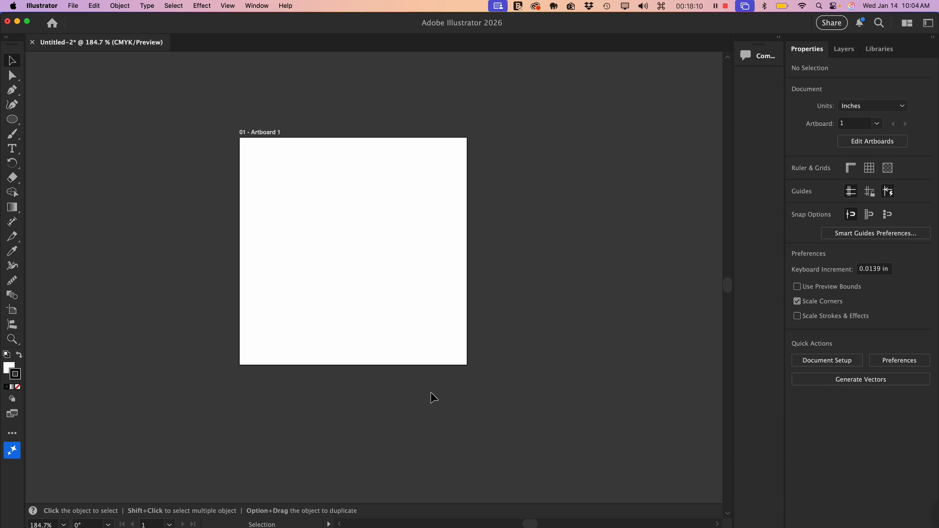
- Bring up the floating Align panel group and place it beside the artboard's upper right corner
click(263, 6)
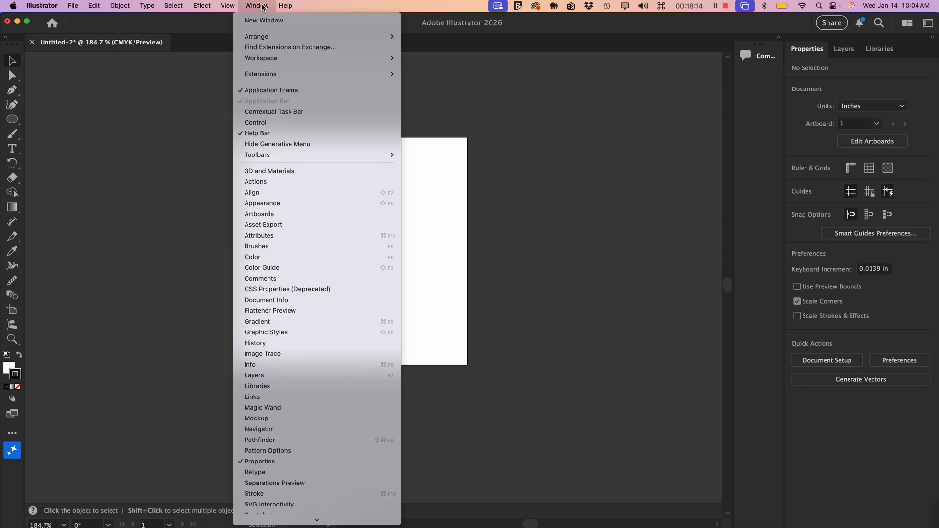
click(250, 193)
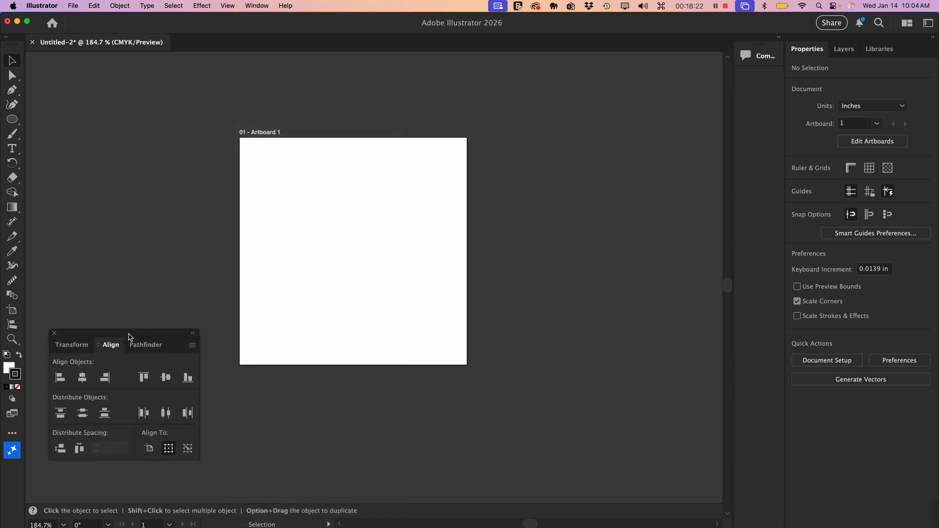
drag(129, 337, 612, 84)
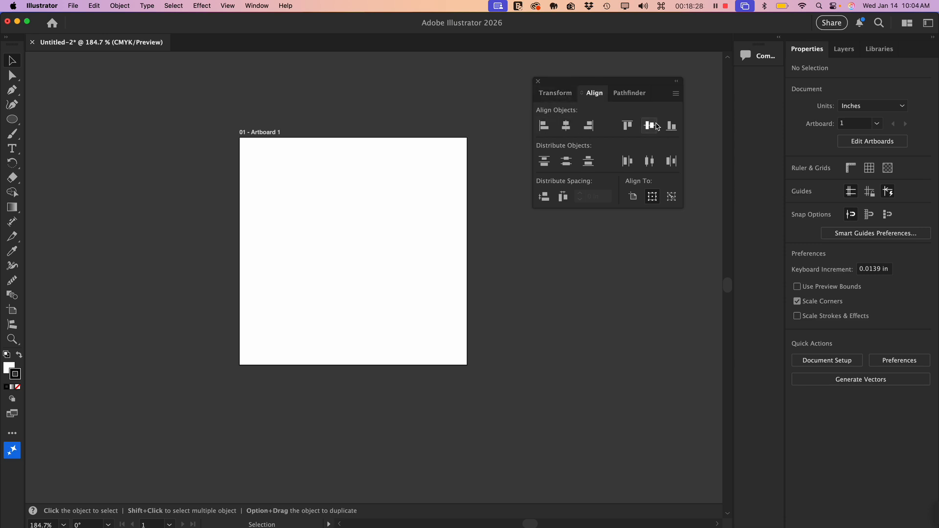
- Review the Transform, Align and Pathfinder options in the floating panel group
click(556, 93)
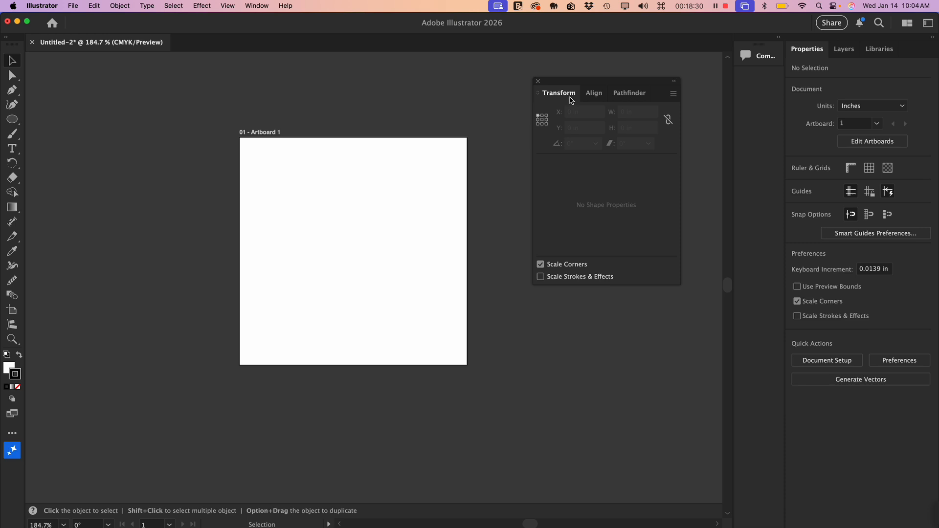
click(595, 95)
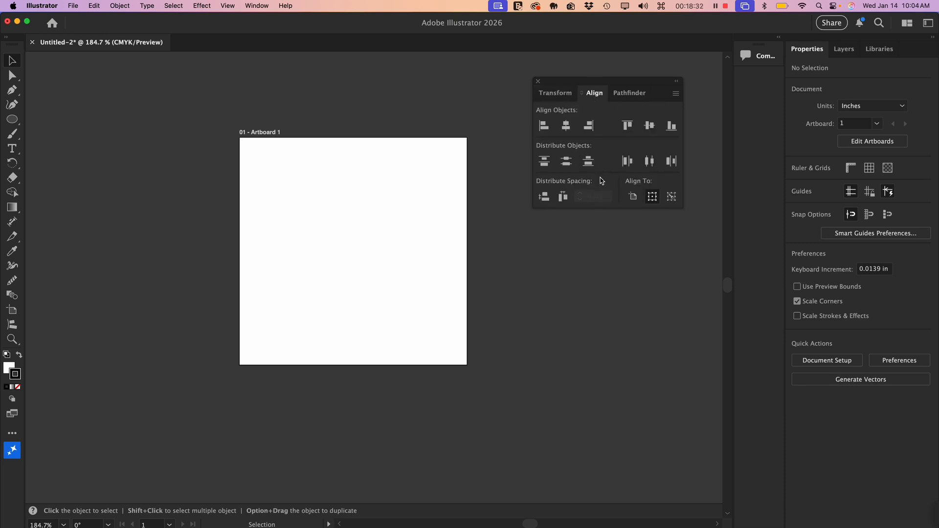
click(634, 95)
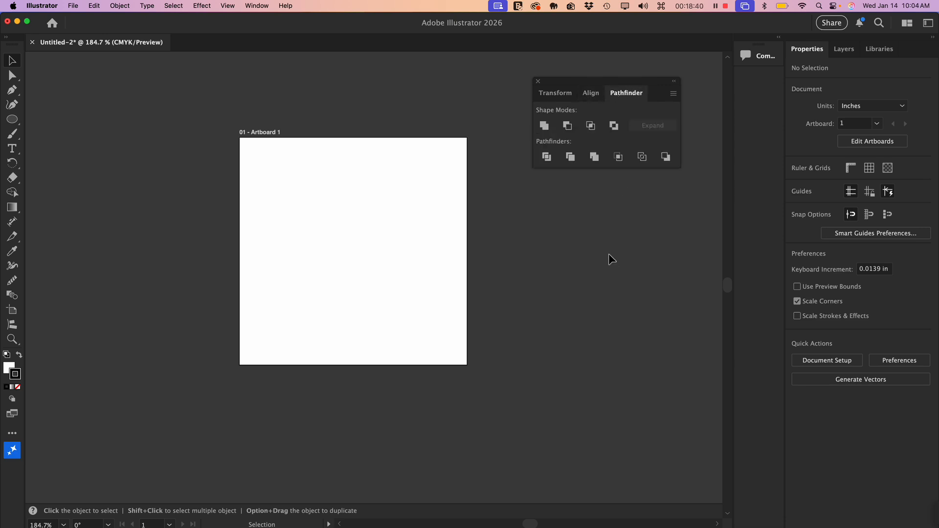
drag(619, 84, 622, 109)
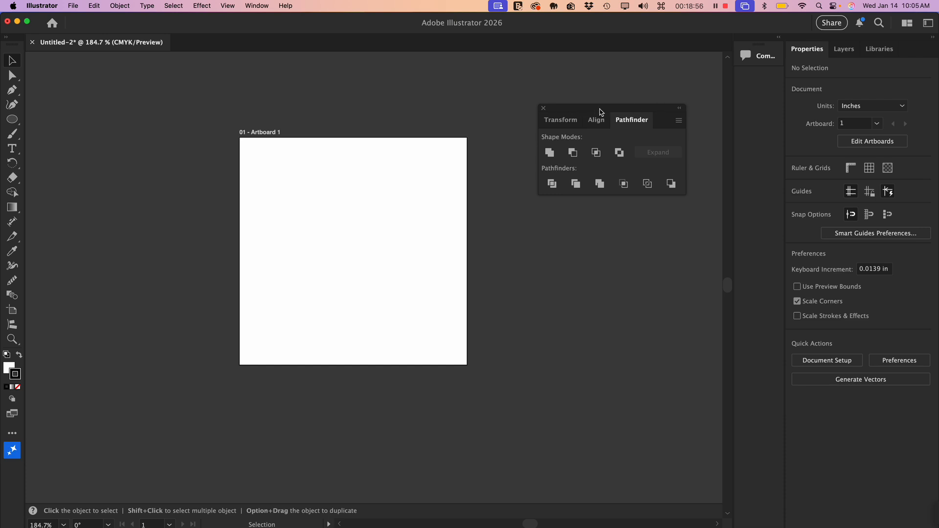
- Dock the Transform, Align and Pathfinder group beneath Comments and narrow the panel strip to icons only
drag(601, 112, 765, 87)
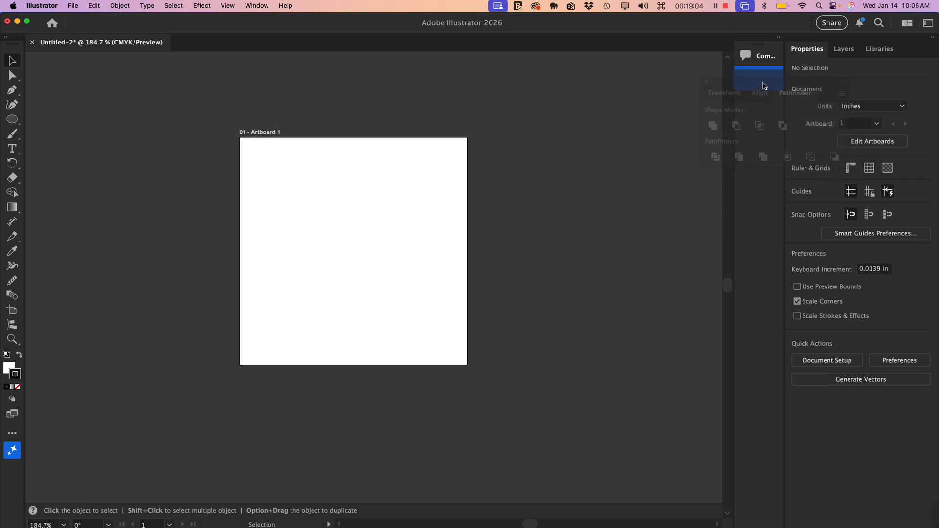
mouse_move(765, 86)
mouse_down()
mouse_move(734, 94)
mouse_move(759, 86)
mouse_up()
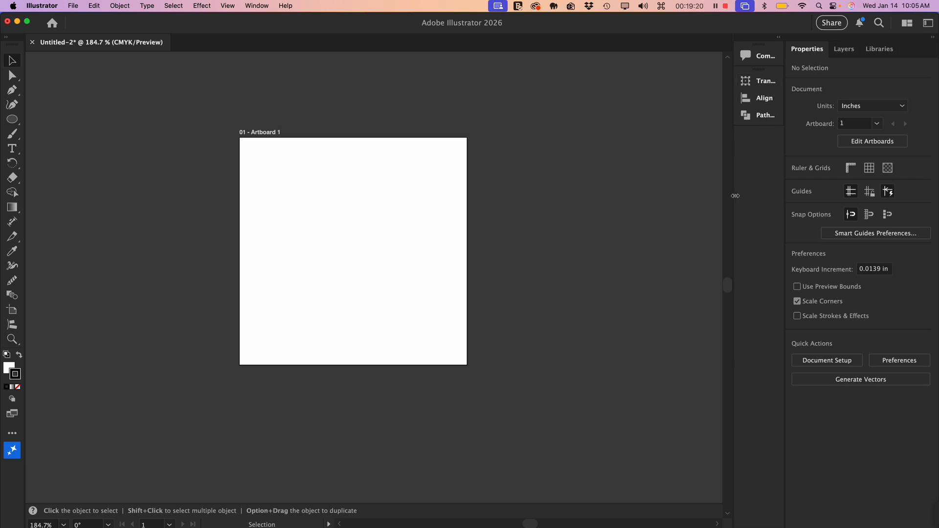
drag(734, 198, 754, 195)
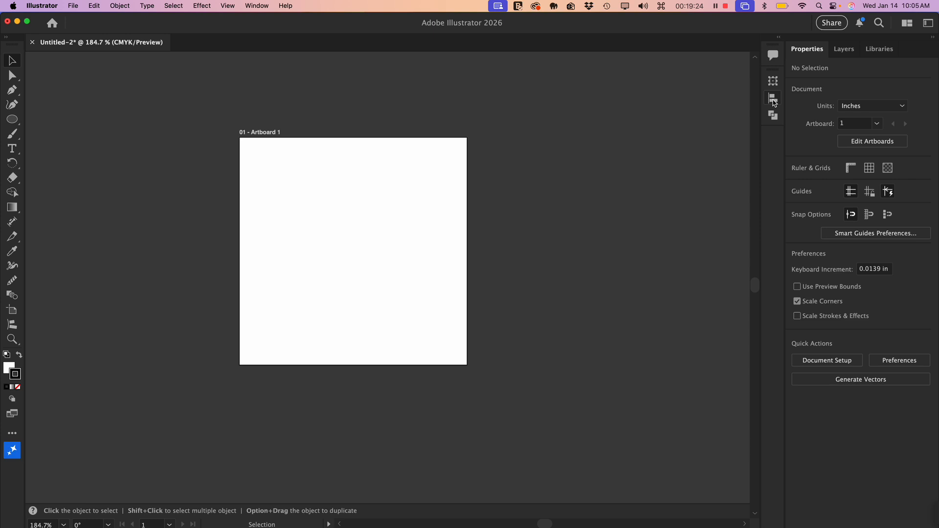
- Expand and collapse the docked Align and Pathfinder panels to check access to them
click(773, 100)
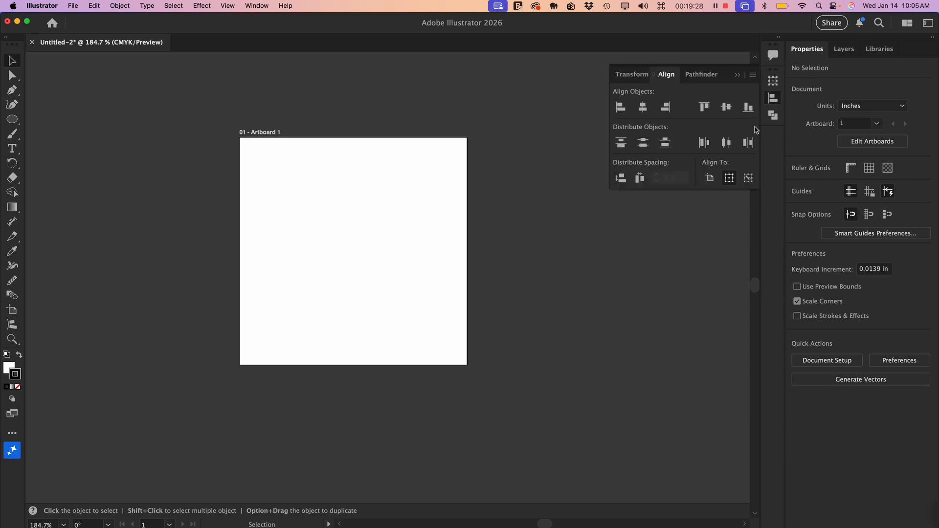
click(771, 99)
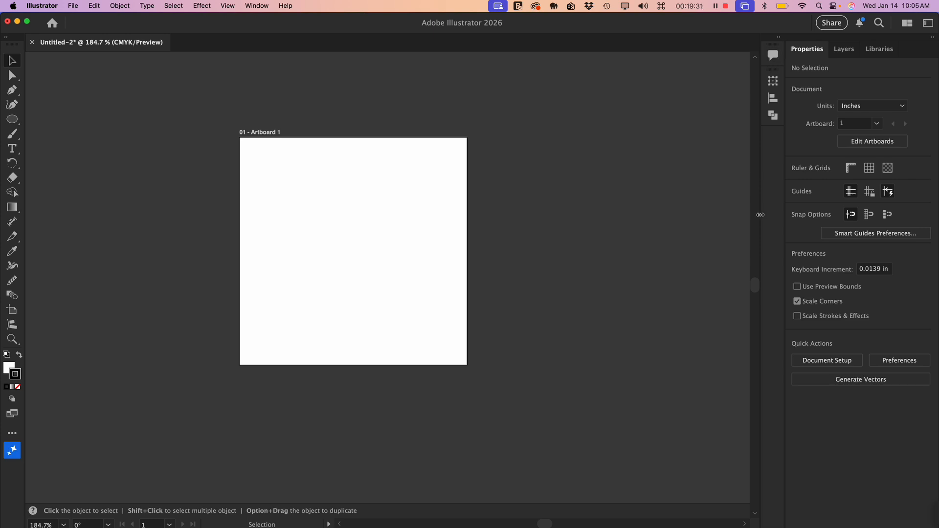
click(773, 98)
click(774, 100)
click(778, 116)
click(778, 116)
- Move the 7 × 7 in artboard to the left and duplicate it, placing the copy to its right and slightly higher
key(space)
drag(348, 225, 421, 214)
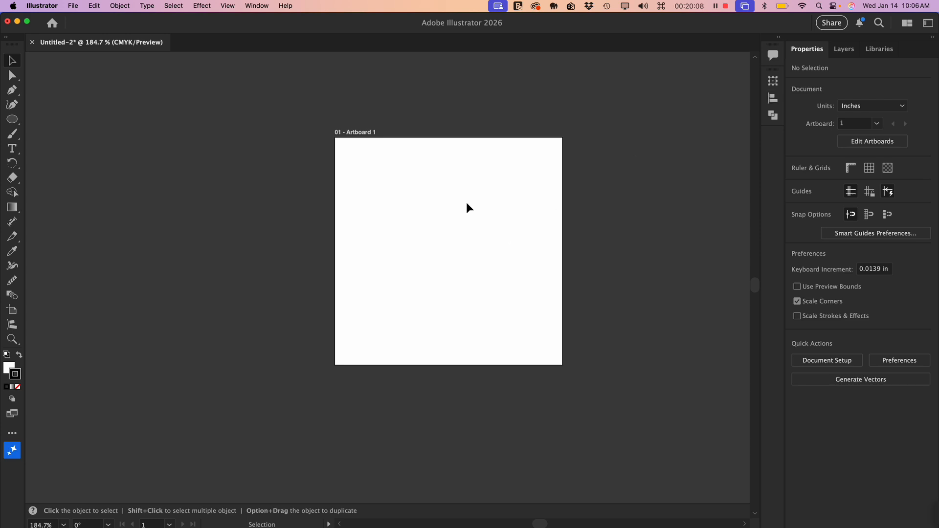
drag(465, 201, 282, 254)
click(13, 310)
drag(414, 260, 158, 266)
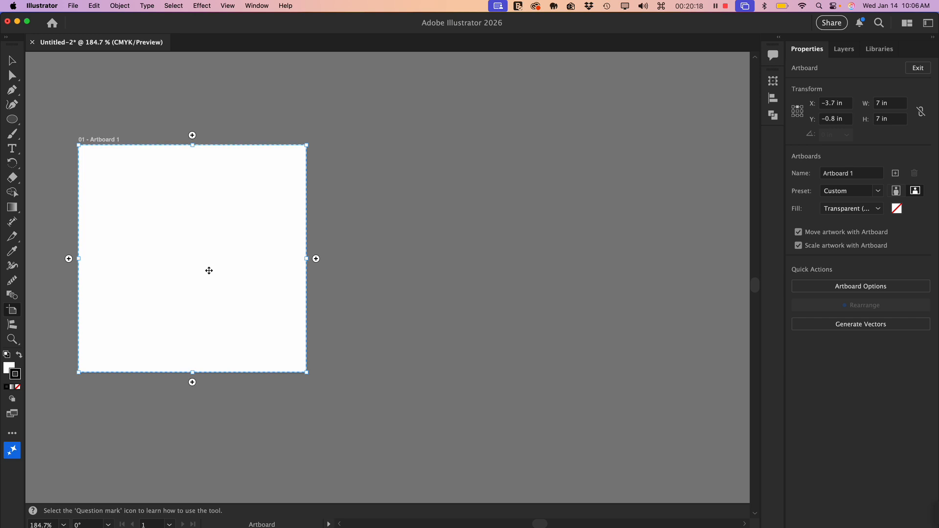
drag(175, 249, 483, 212)
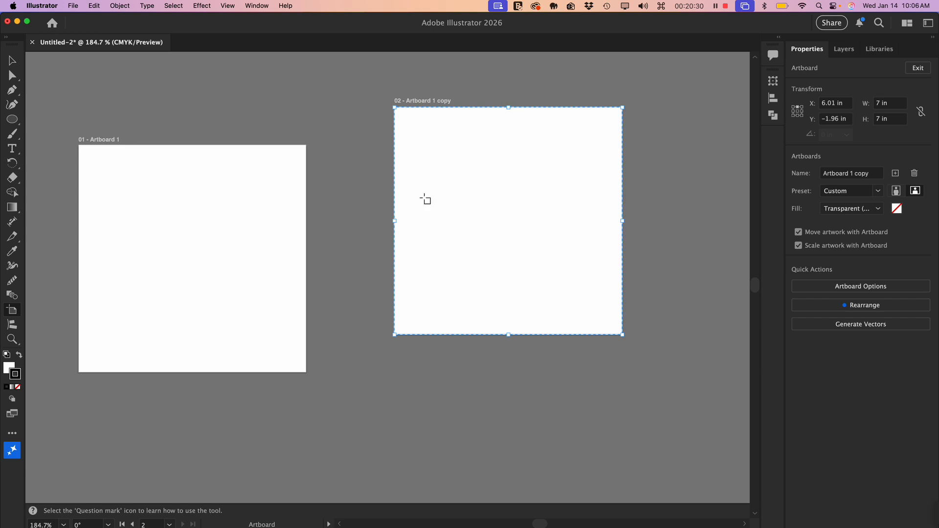
- Offset the two artboards diagonally, moving Artboard 1 lower and the copy well above it
scroll(382, 286, up, 1)
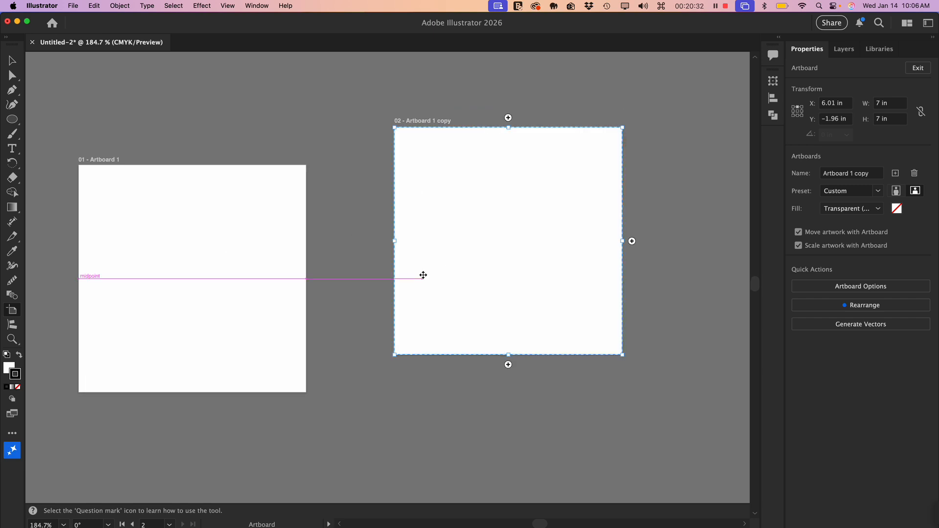
key(super)
key(super+minus)
key(super+minus)
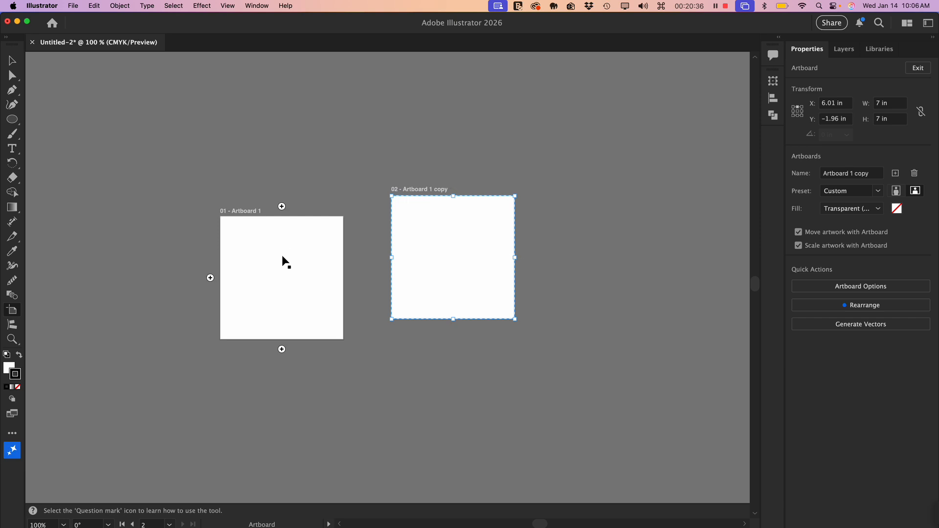
drag(283, 262, 297, 293)
drag(427, 268, 405, 178)
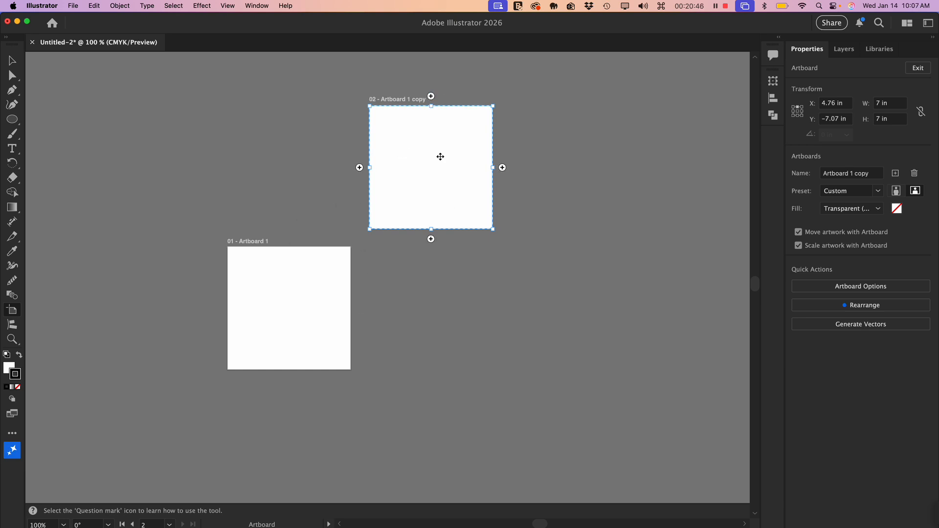
- Select both artboards and align them by their vertical centres, then select only Artboard 1
key(shift)
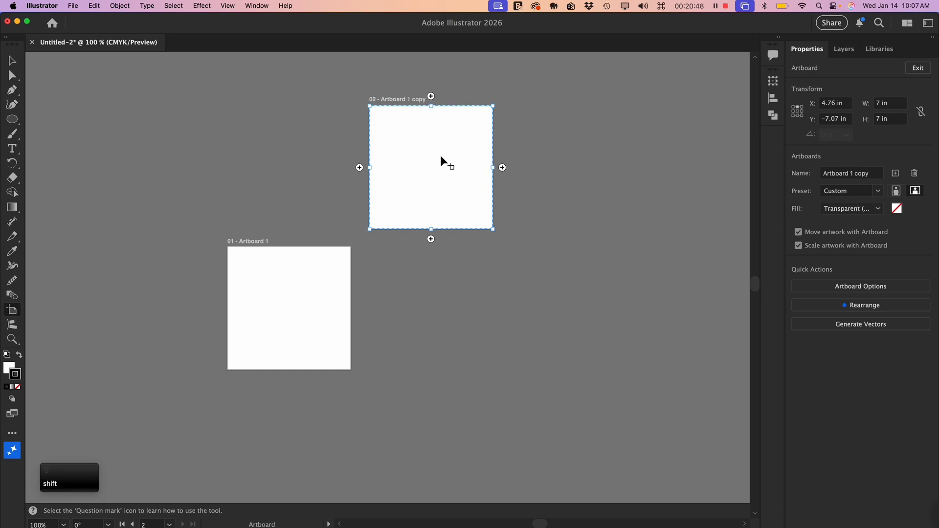
shift+click(275, 300)
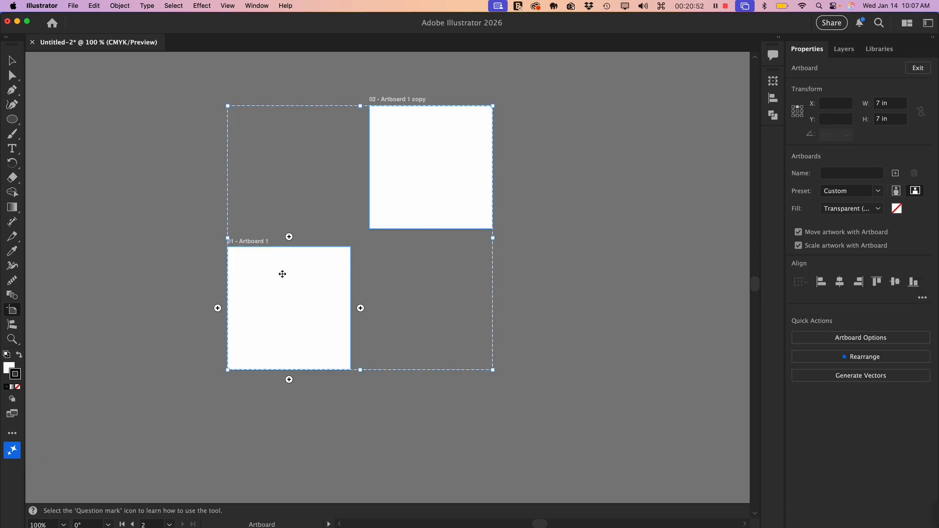
click(773, 99)
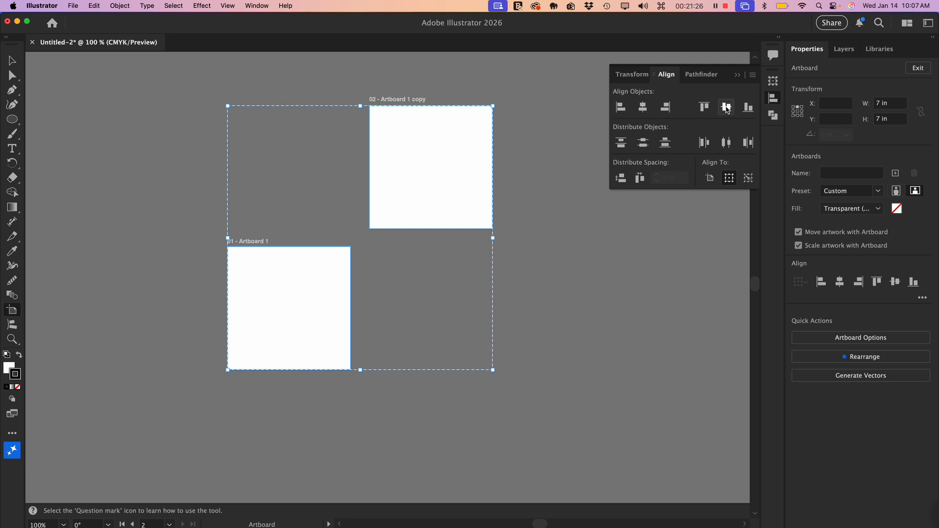
click(728, 109)
click(728, 109)
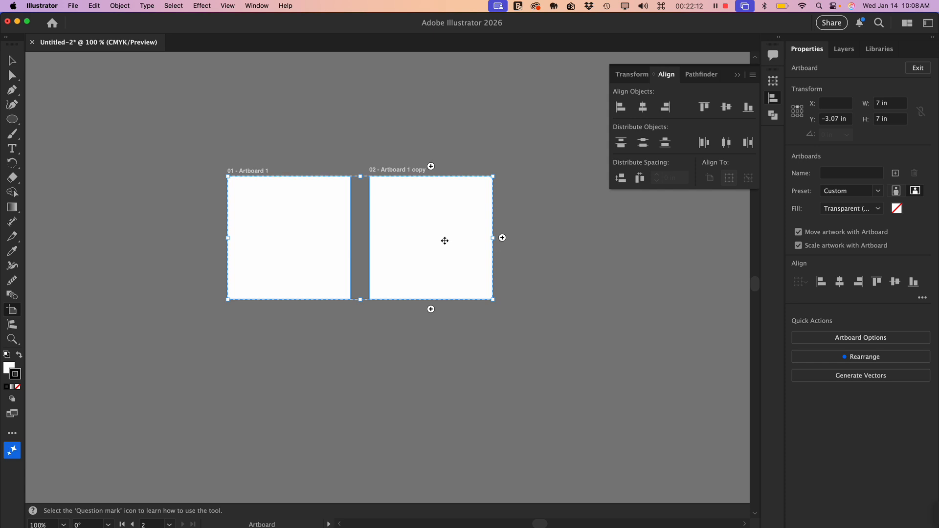
click(281, 234)
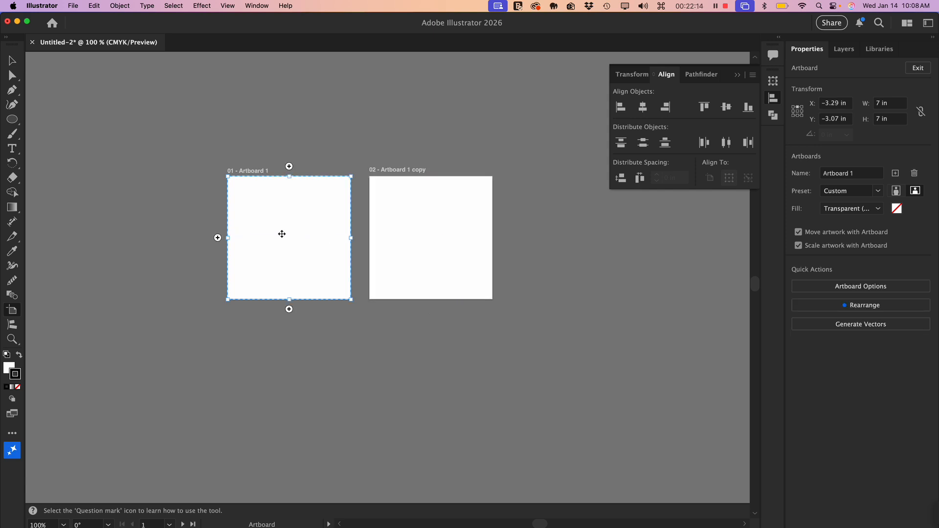
- Leave artboard editing for the Selection tool and show the Pathfinder options
key(super+equal)
key(super+equal)
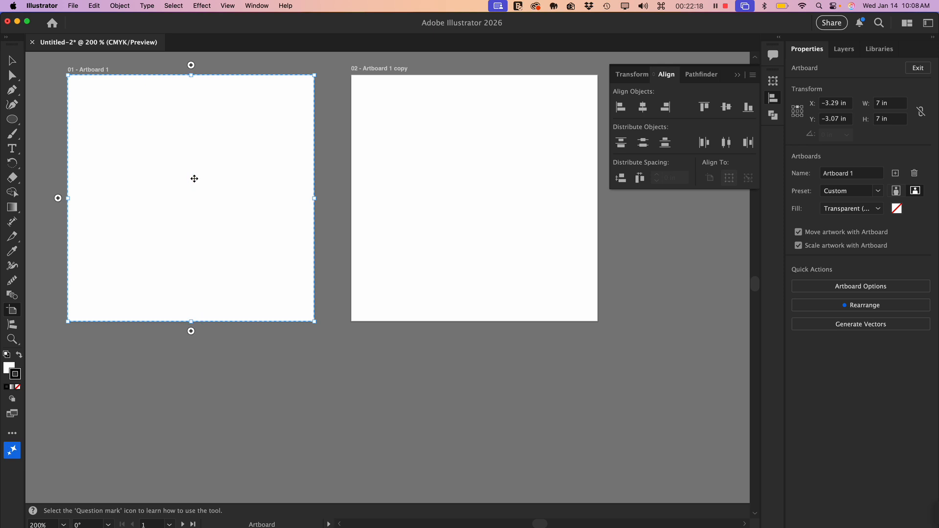
key(space)
key(space)
drag(165, 128, 306, 193)
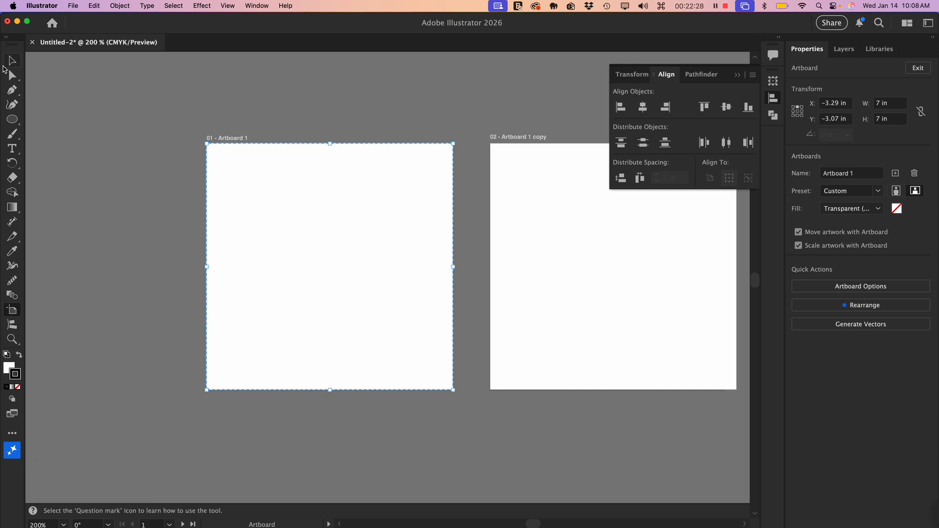
click(11, 61)
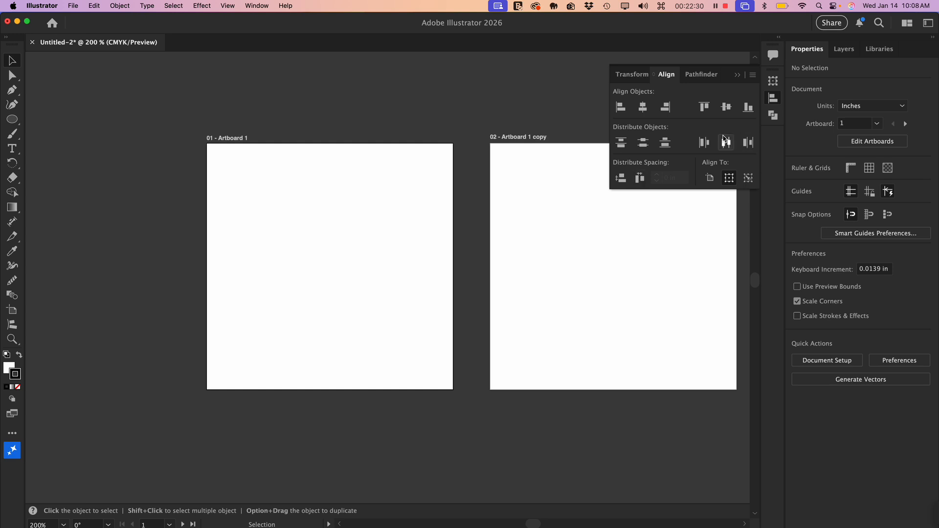
click(707, 77)
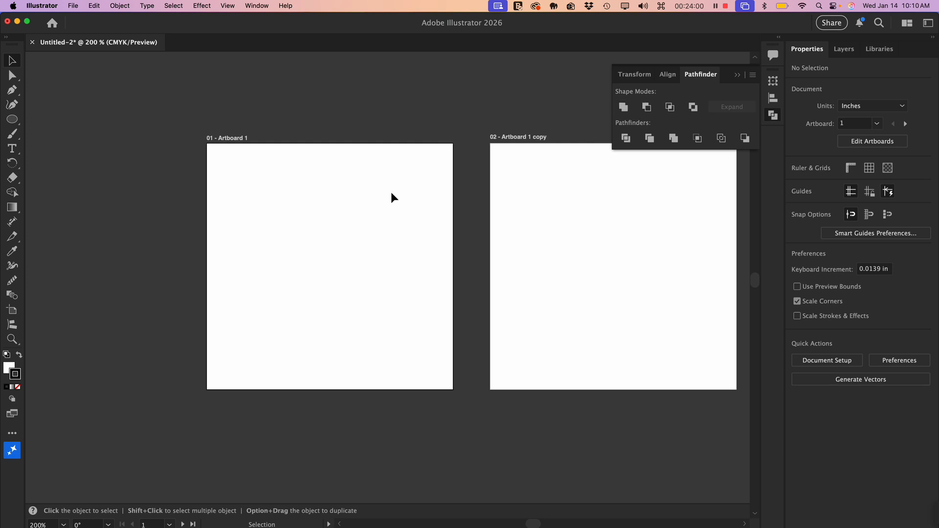
- Draw a circle about 2.26 in wide on Artboard 1, fill it with black and remove its stroke
click(13, 120)
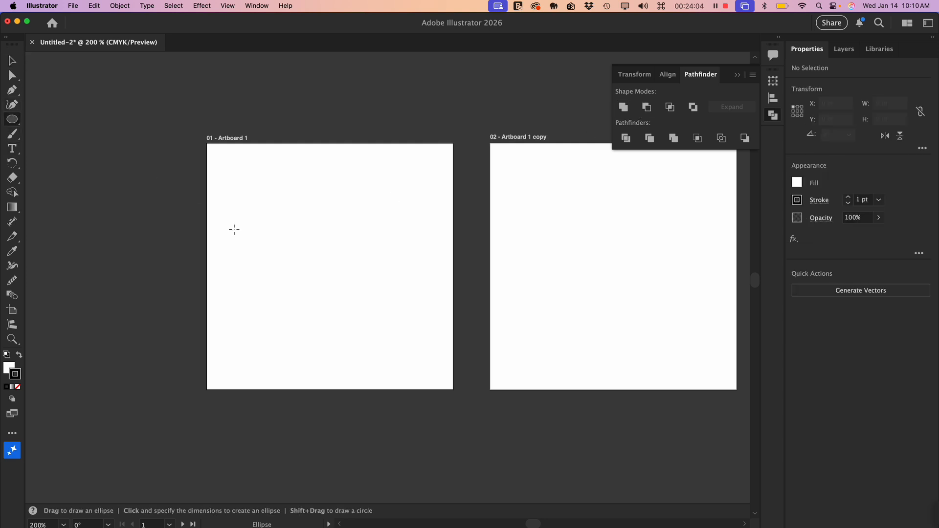
drag(265, 207, 330, 287)
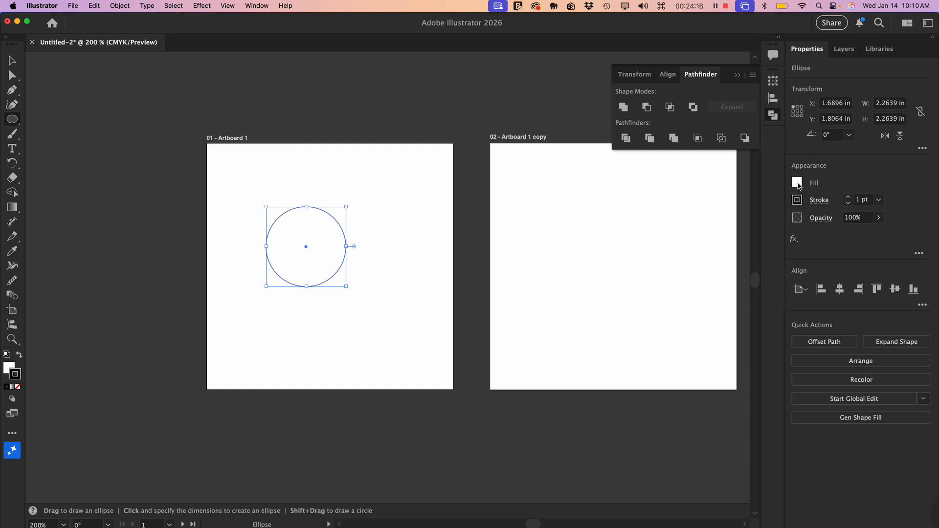
click(798, 183)
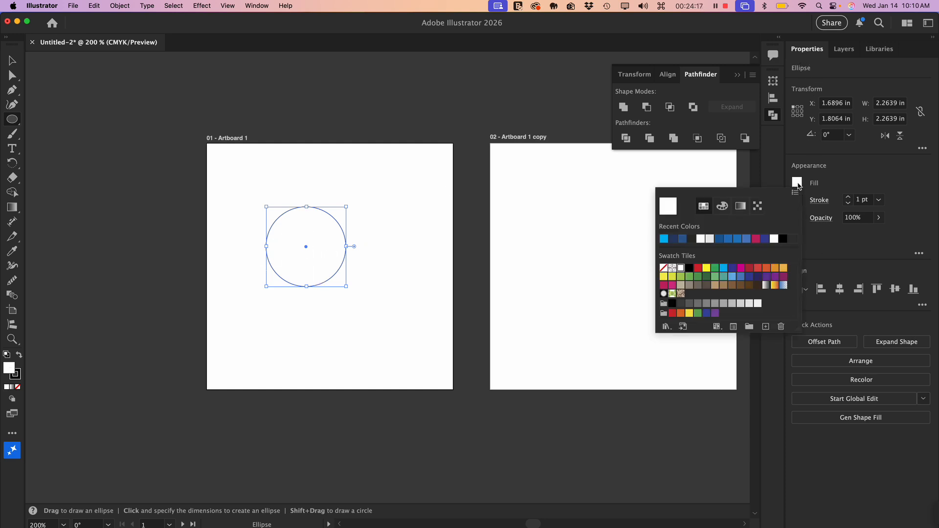
click(688, 268)
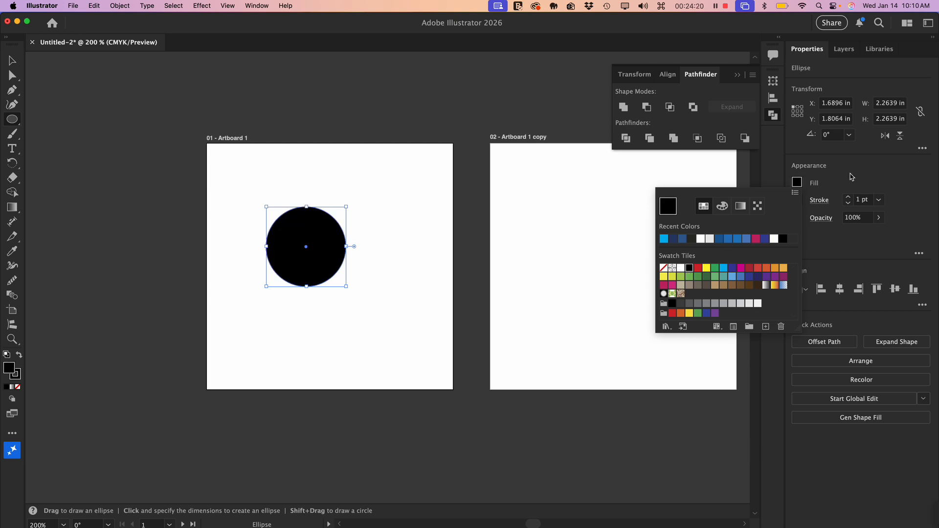
click(797, 200)
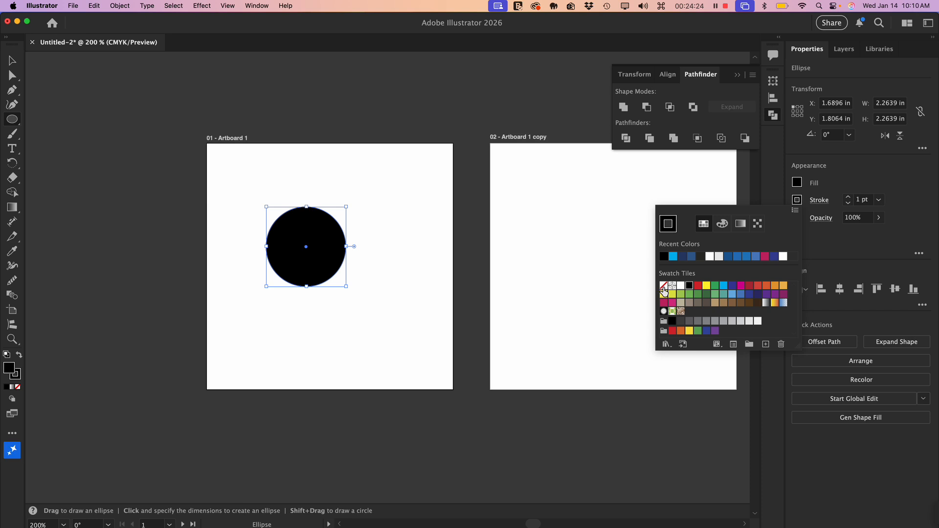
click(663, 286)
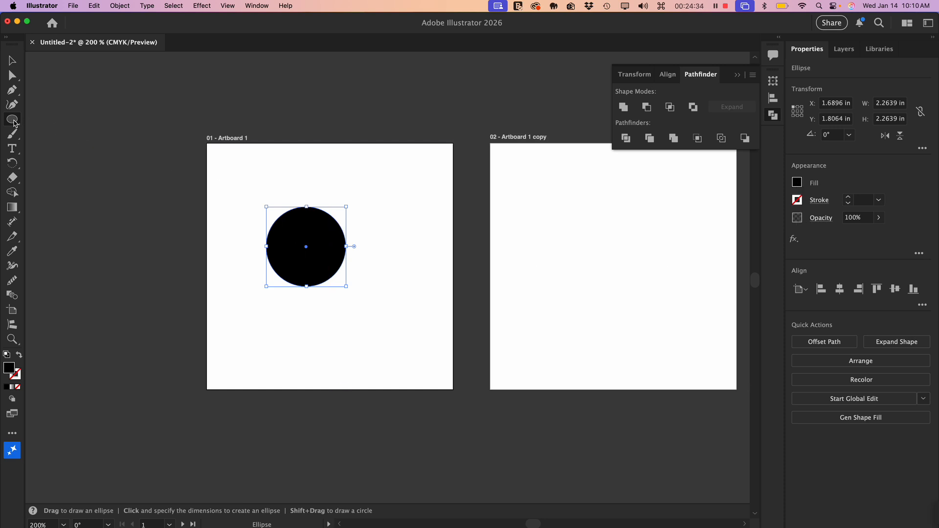
- Draw a black square about 1.95 in wide overlapping the circle's upper-right part
click(12, 119)
click(46, 119)
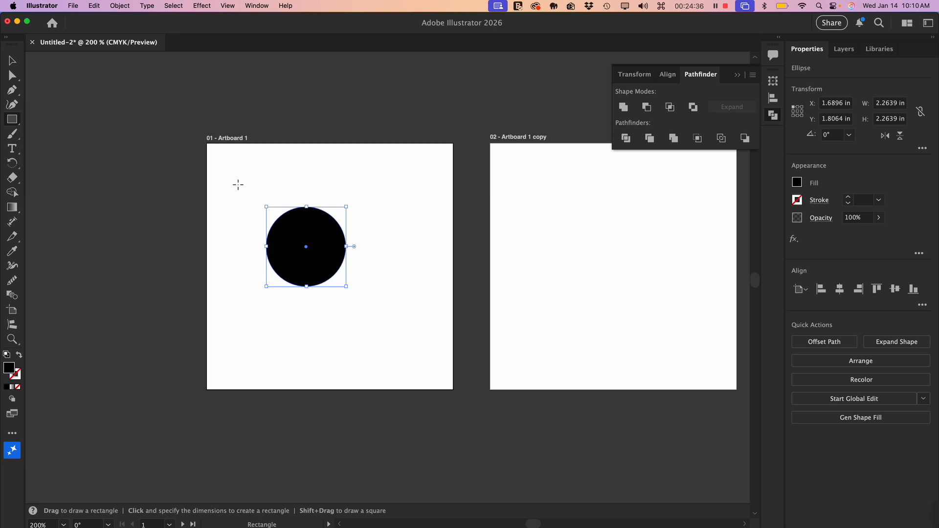
drag(309, 186, 375, 254)
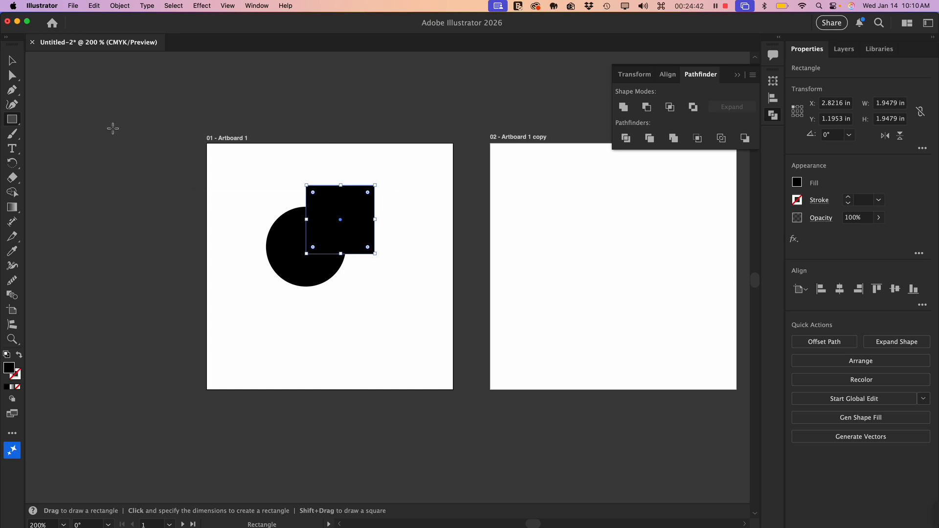
- Move the circle and square together slightly down and right on Artboard 1, and nudge the square a little further right
key(v)
click(368, 333)
drag(409, 319, 271, 219)
drag(305, 262, 318, 288)
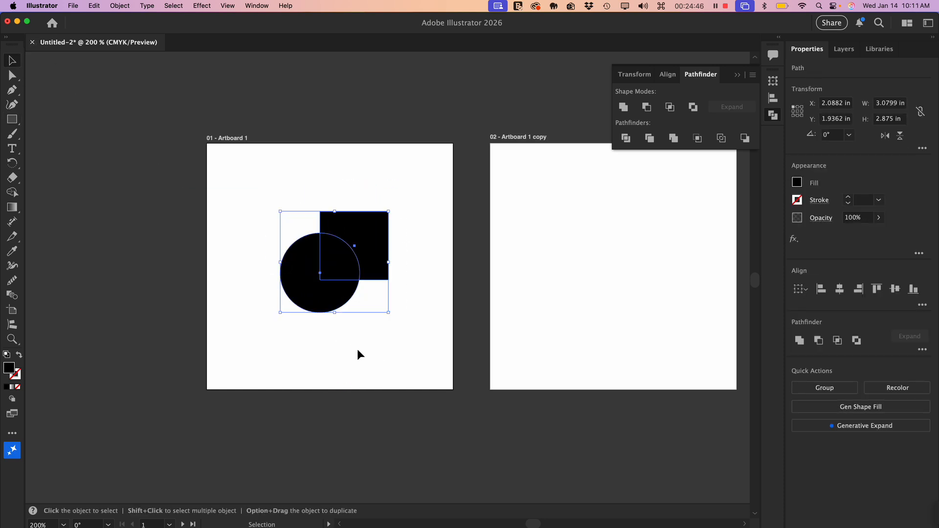
click(357, 348)
drag(365, 243, 368, 242)
click(431, 303)
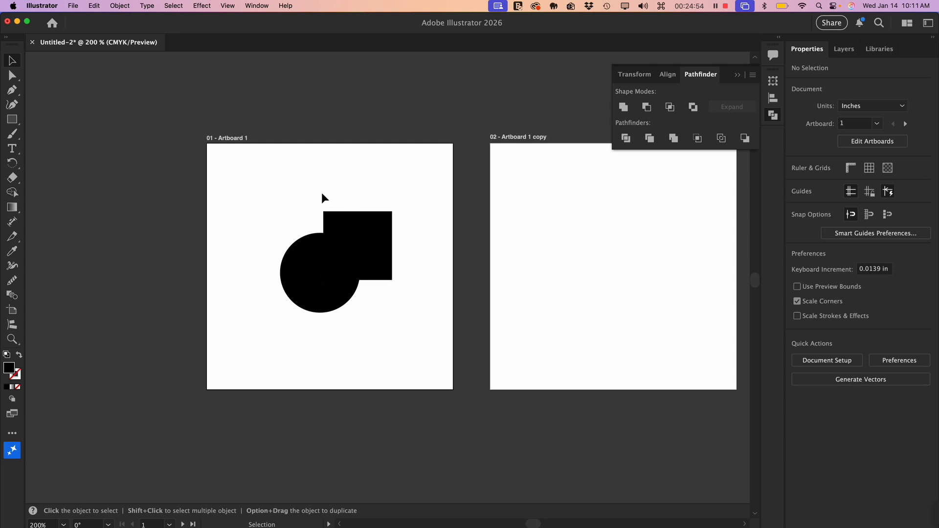
- Unite the overlapping circle and square into one shape and move it around Artboard 1
drag(321, 213, 380, 289)
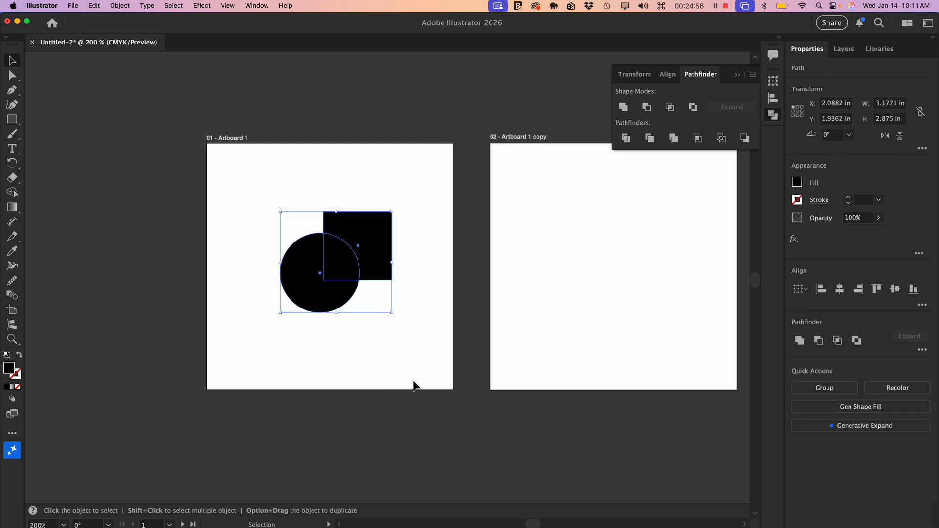
click(621, 108)
click(380, 342)
click(340, 274)
drag(340, 274, 325, 292)
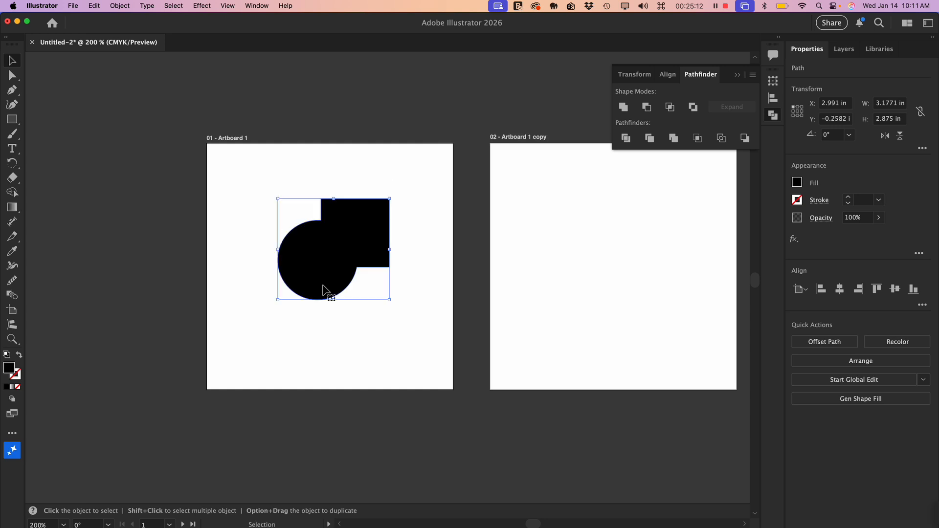
- Undo the moves and the Unite operation to get back the separate circle and square
key(super+z)
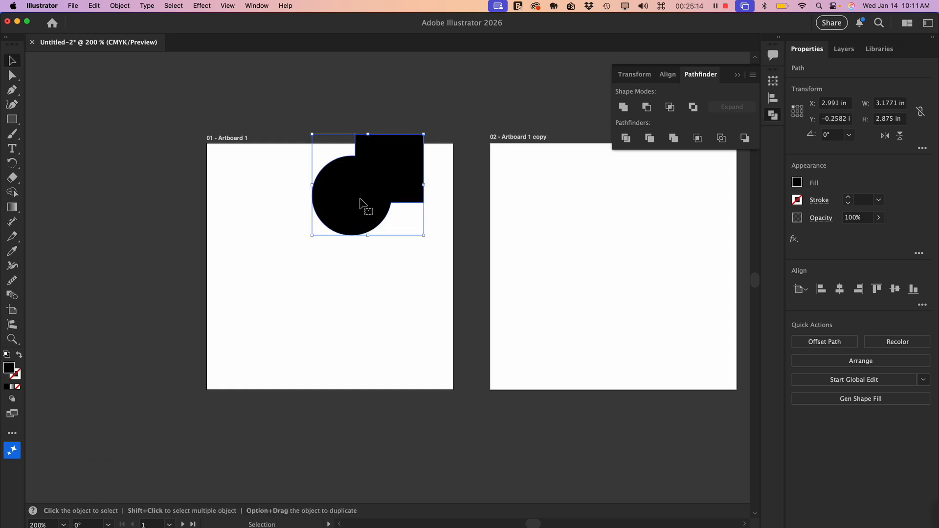
key(super+z)
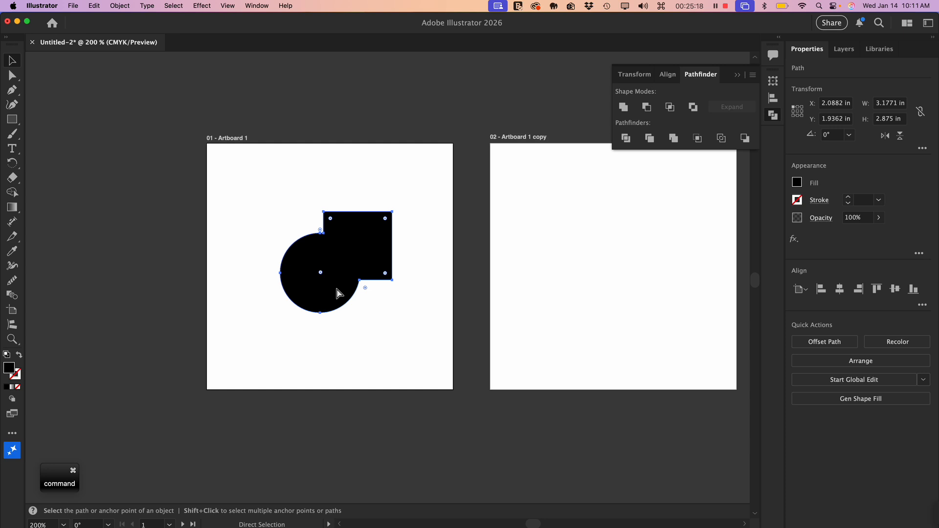
key(super+z)
key(v)
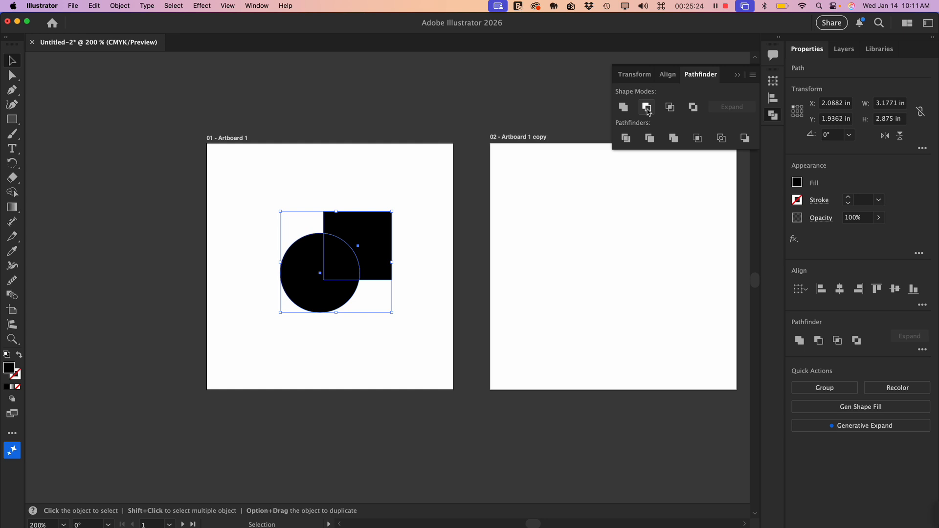
- Try Minus Front on the circle and square to cut the square out of the circle, and undo it
click(404, 298)
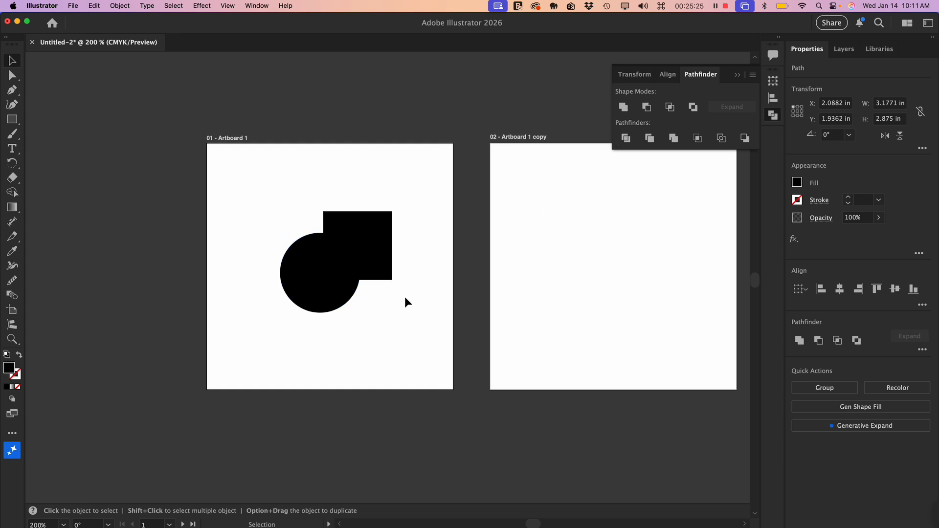
click(377, 245)
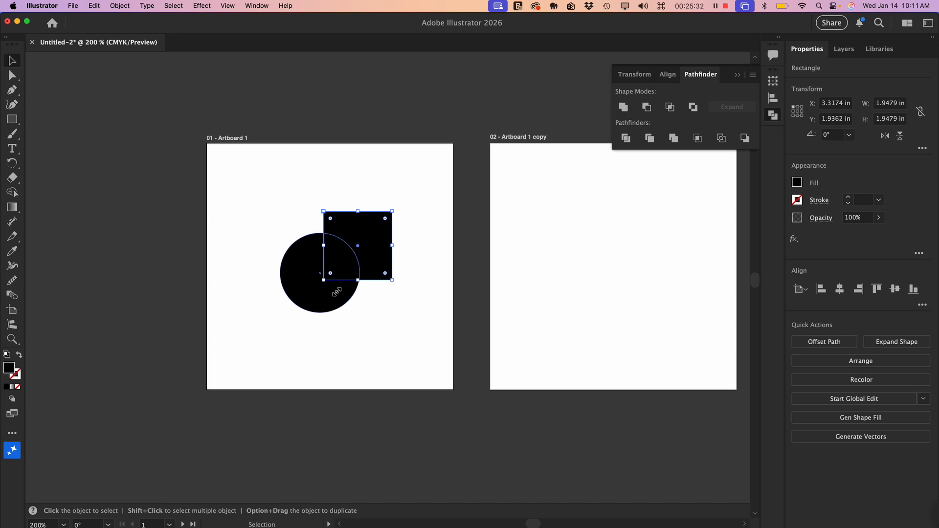
drag(288, 202, 376, 304)
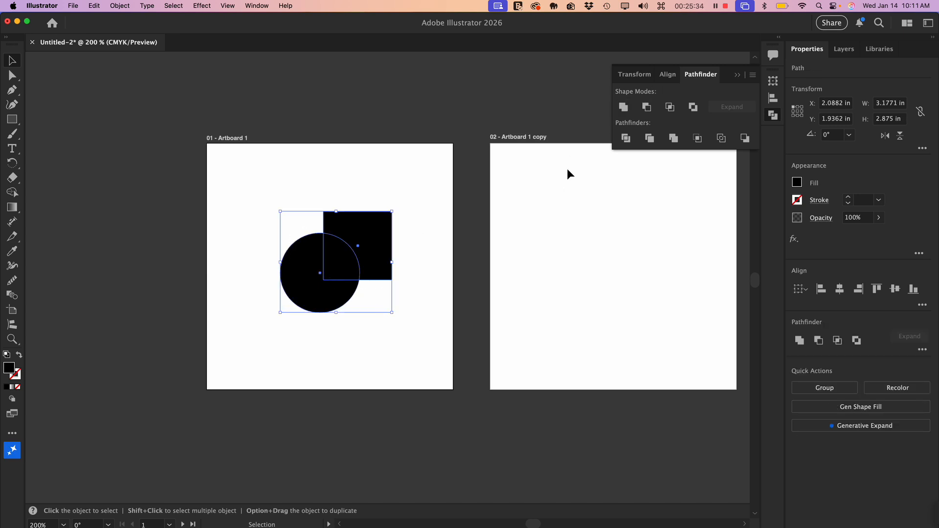
click(646, 107)
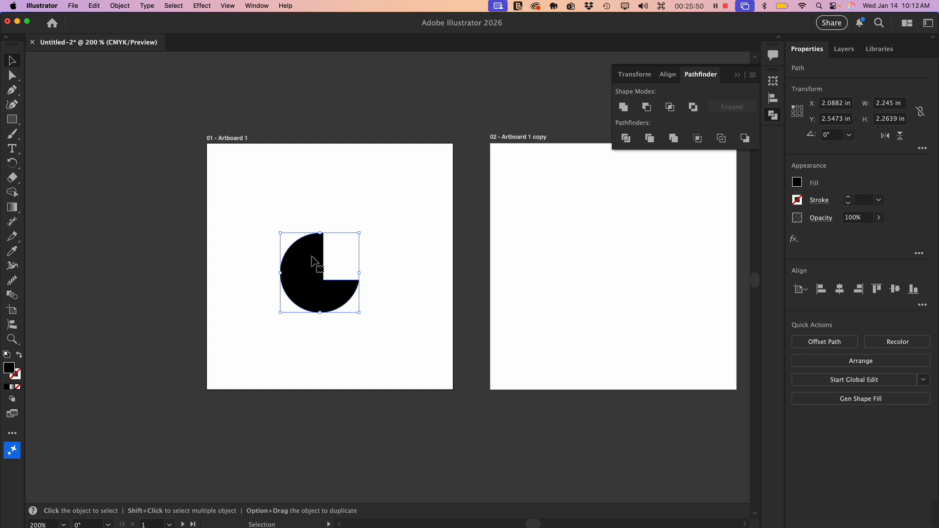
key(super)
key(super+z)
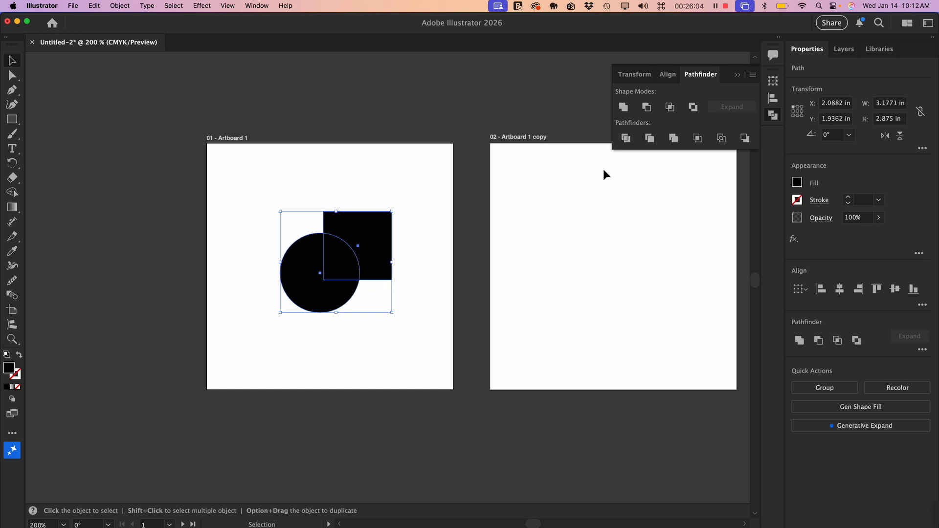
- Try Intersect and Exclude in turn on the circle and square, undoing each operation
click(670, 108)
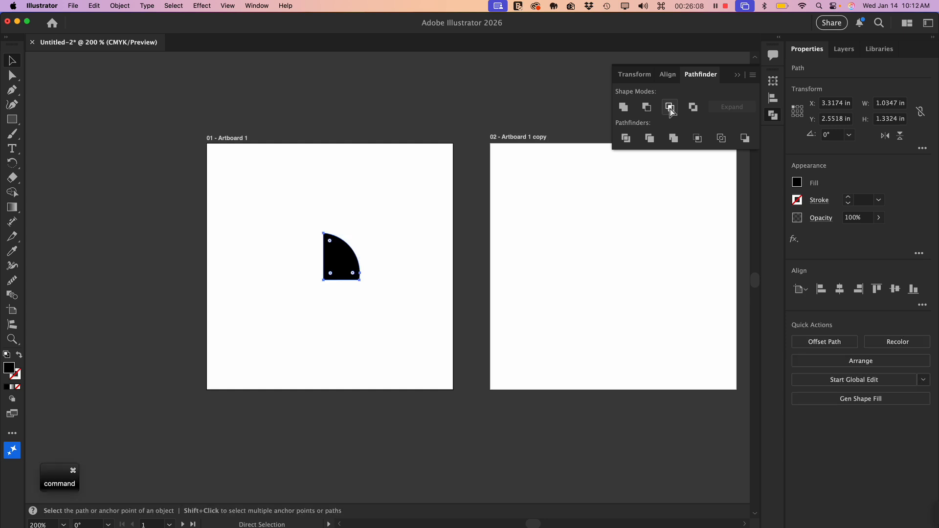
key(super+z)
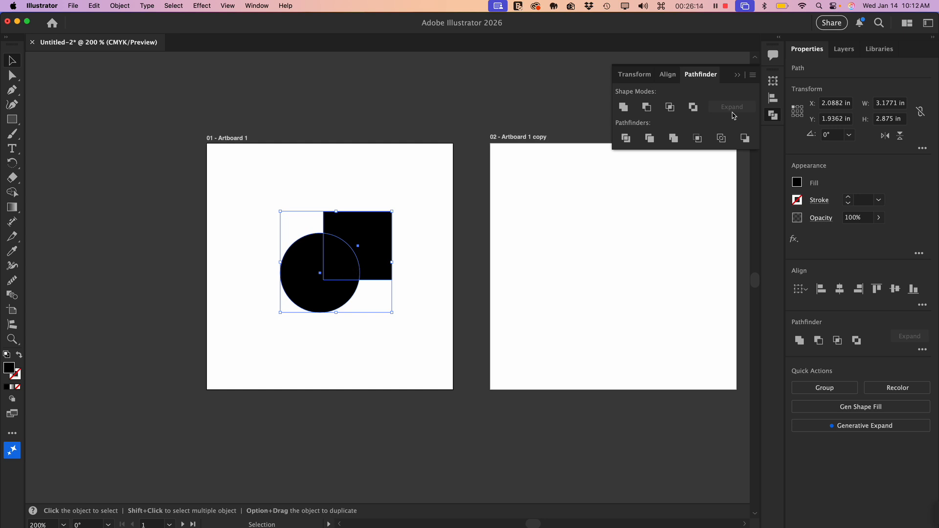
click(693, 107)
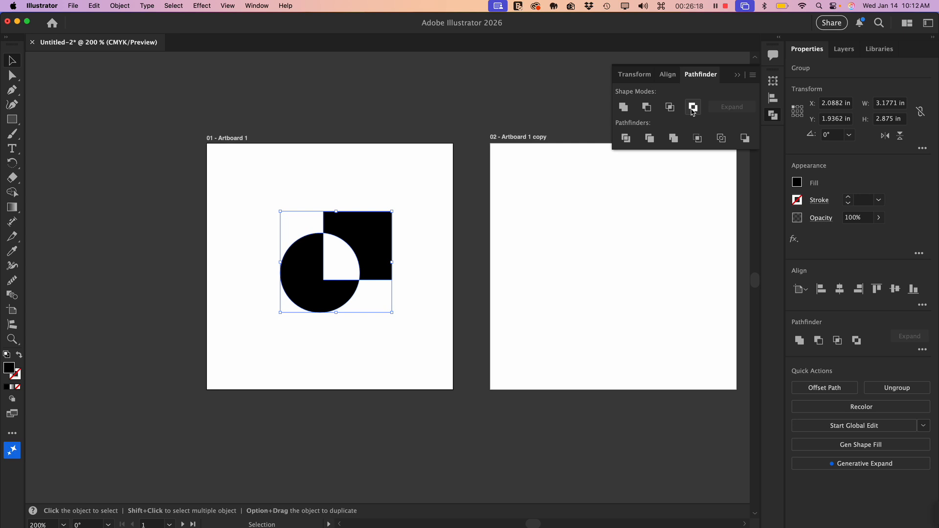
key(super+z)
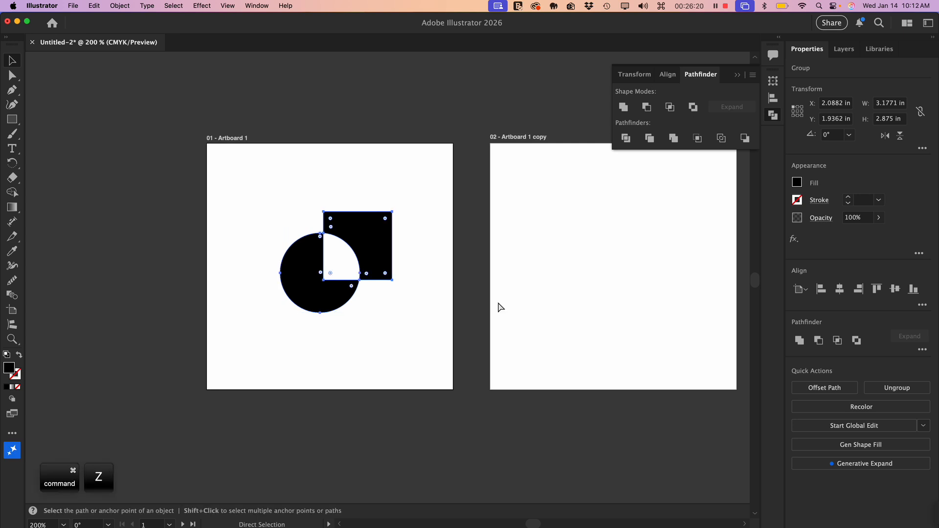
key(super+z)
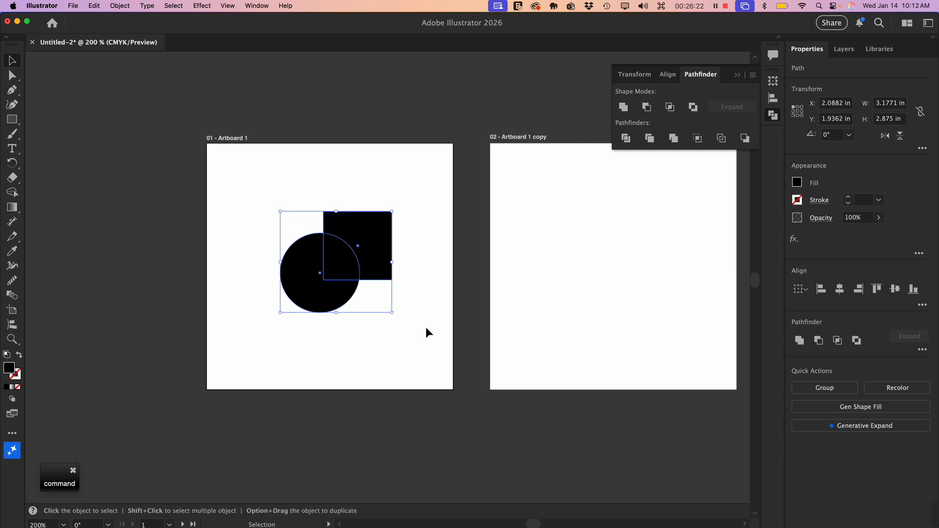
- Subtract the front square from the circle as an editable Minus Front compound shape, and select that compound shape
click(426, 329)
click(379, 249)
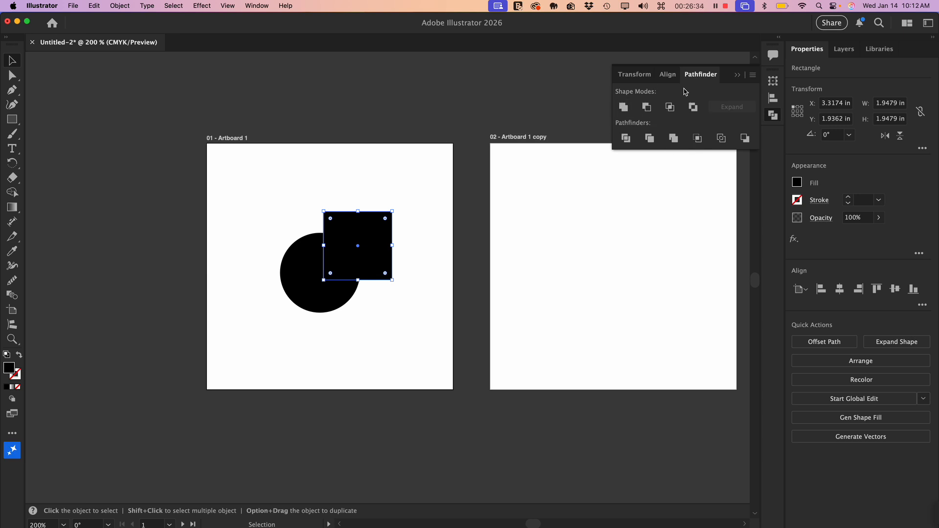
drag(395, 334, 277, 219)
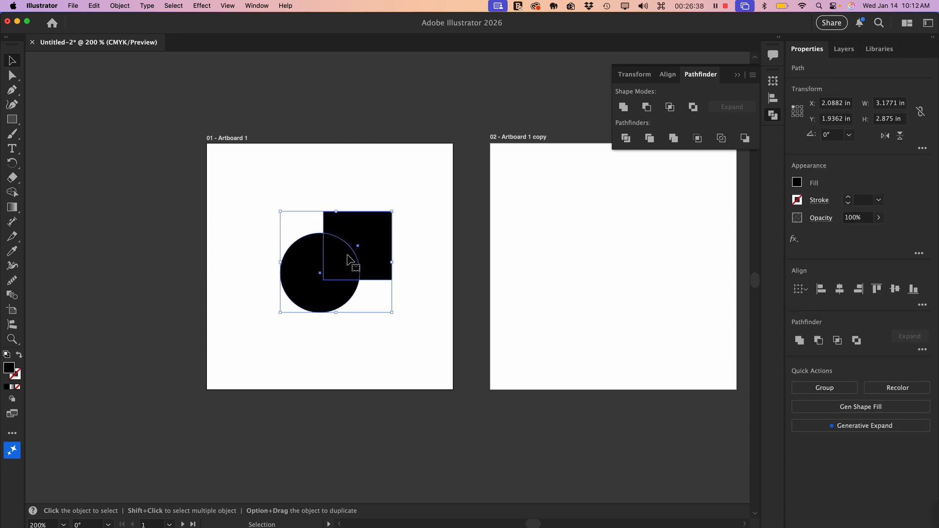
key(alt)
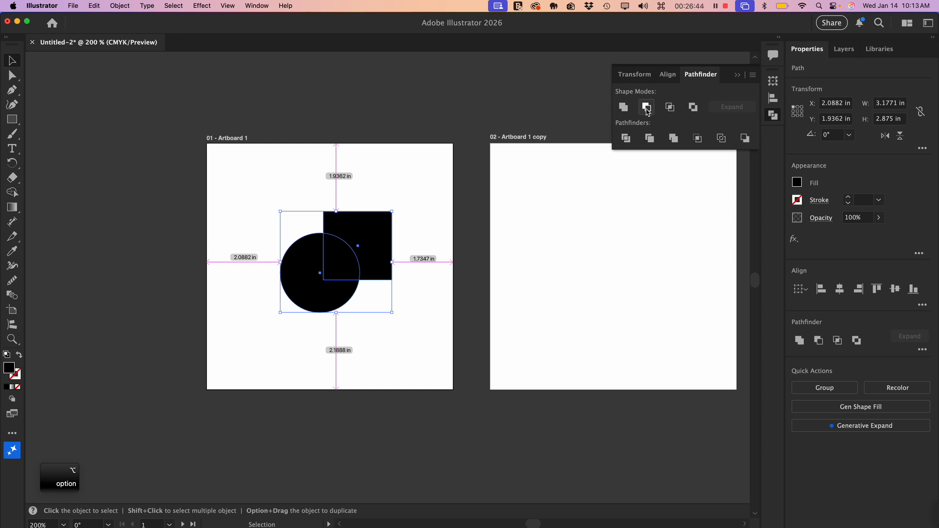
alt+click(647, 108)
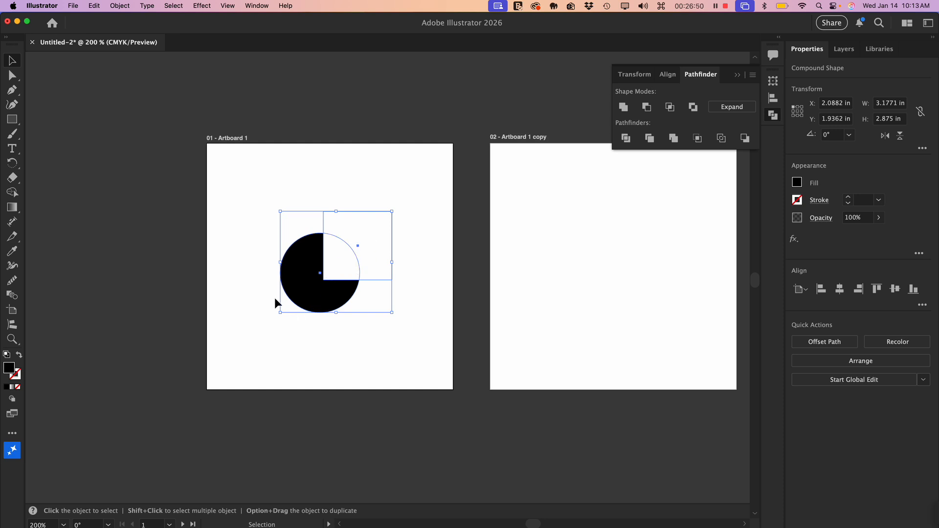
click(349, 368)
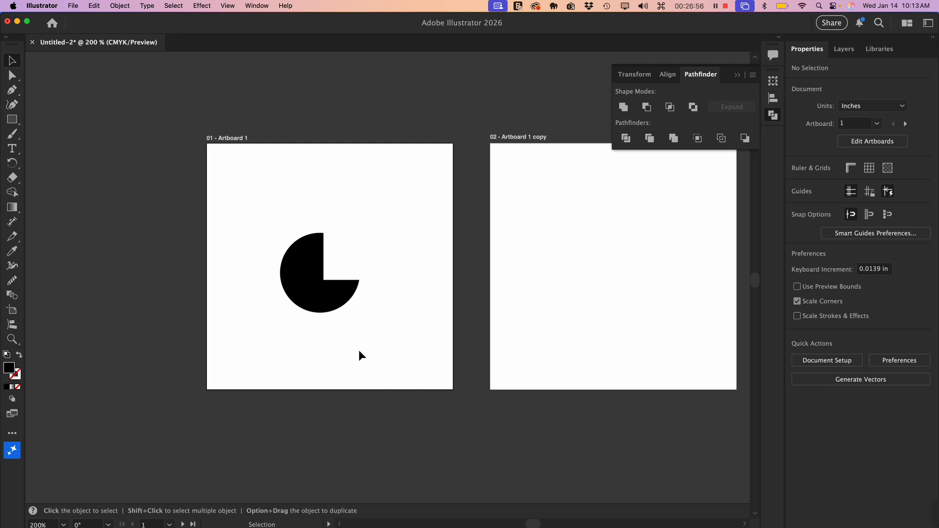
click(337, 293)
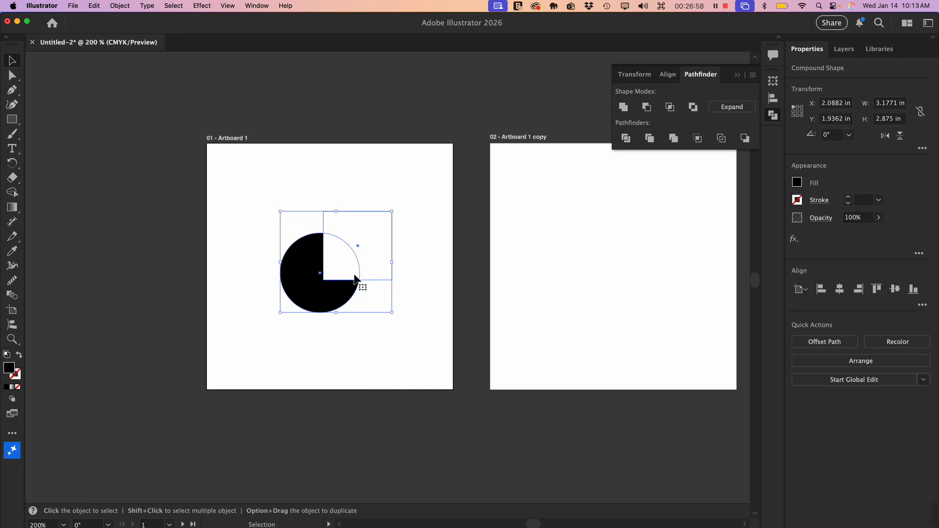
- Isolate the compound shape, move its square down so it cuts the circle's lower-right part, and exit isolation
double_click(369, 237)
click(364, 224)
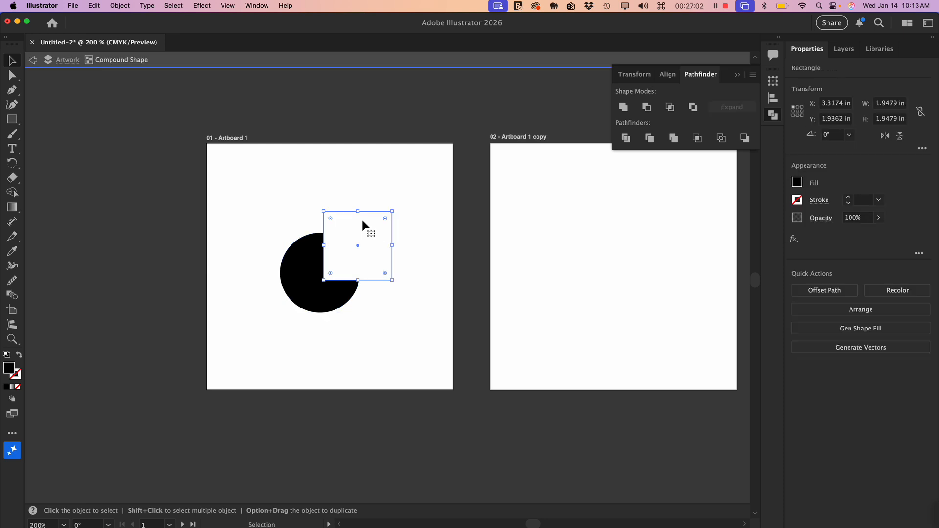
drag(363, 221, 369, 286)
click(388, 233)
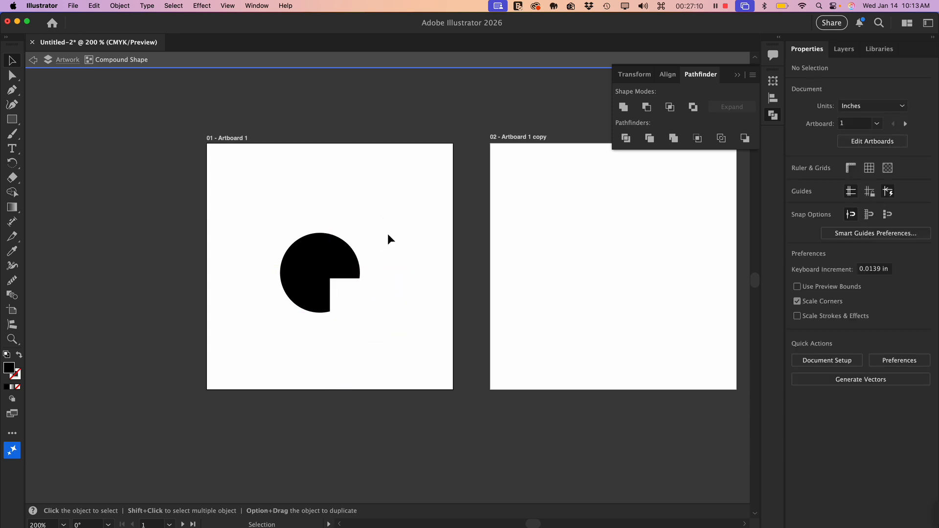
click(350, 304)
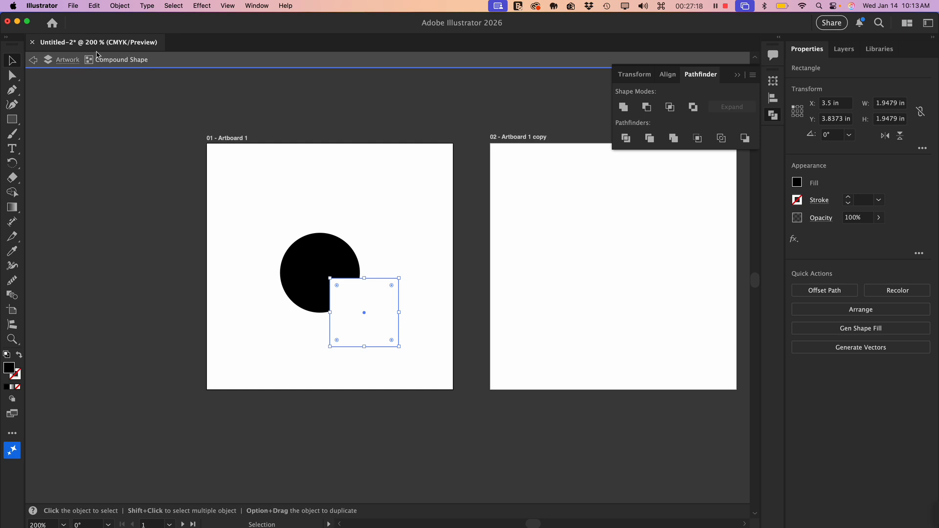
click(435, 300)
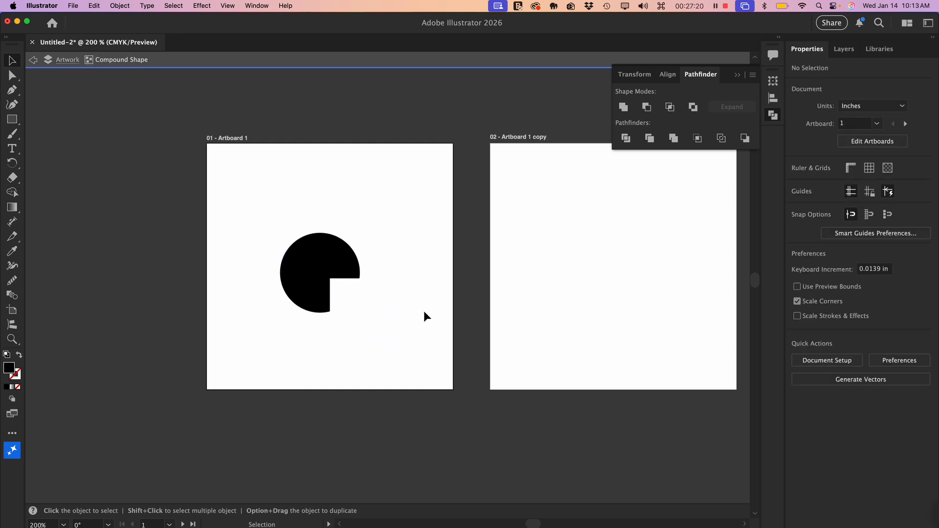
double_click(336, 164)
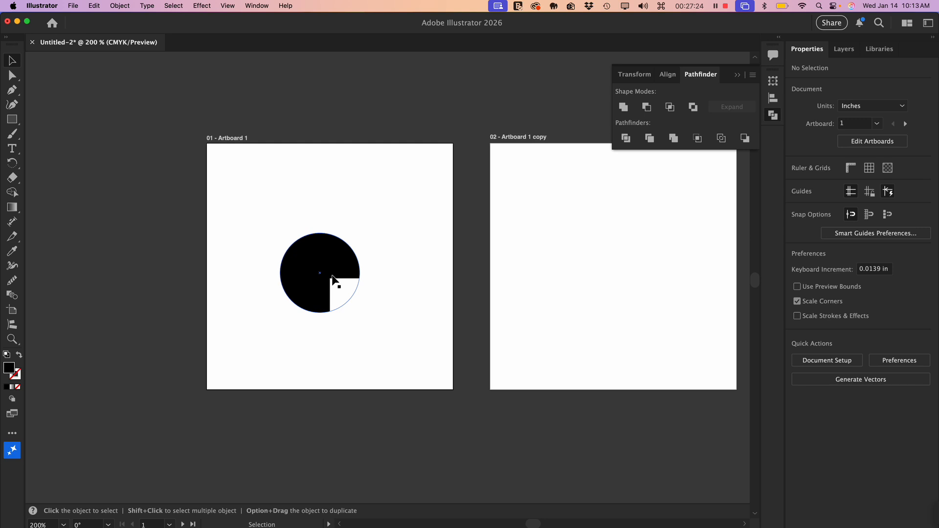
- Move the whole compound shape around the first artboard, leaving it at about X 2.0 in, Y 1.63 in
drag(376, 308, 375, 282)
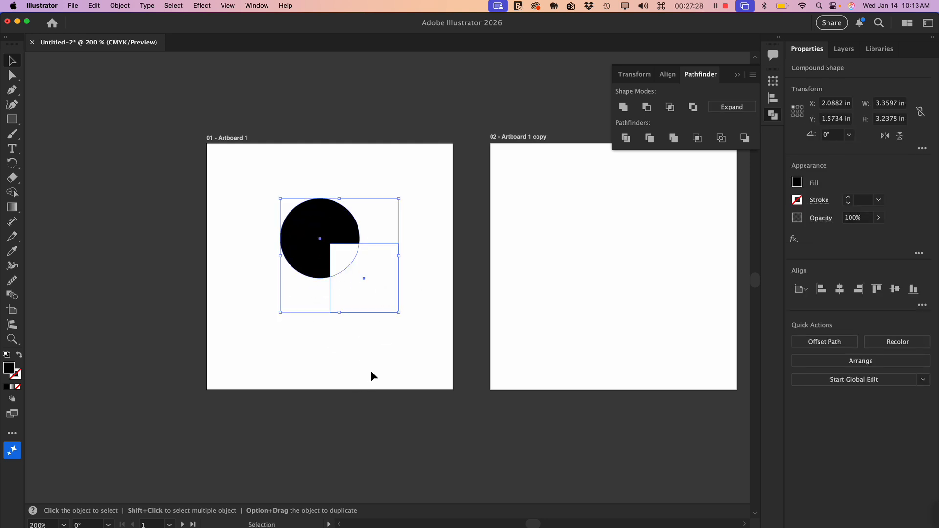
click(350, 364)
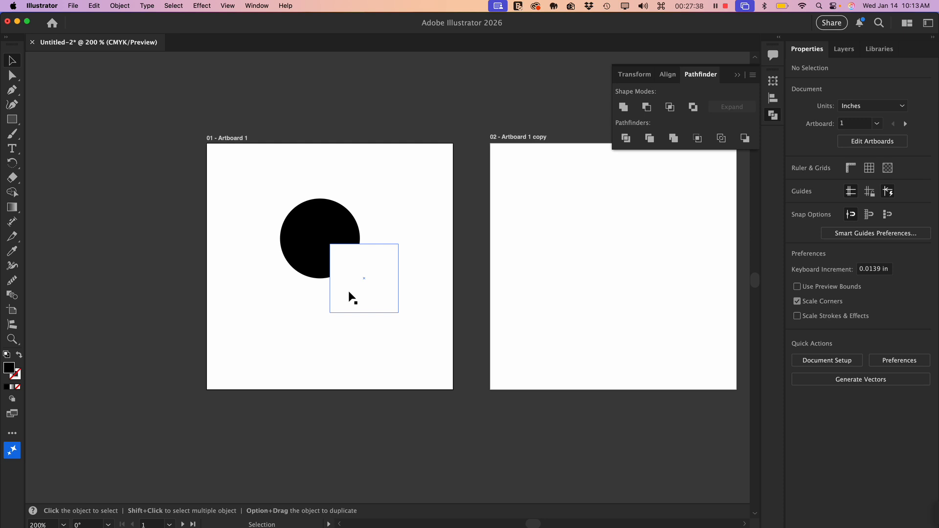
click(361, 244)
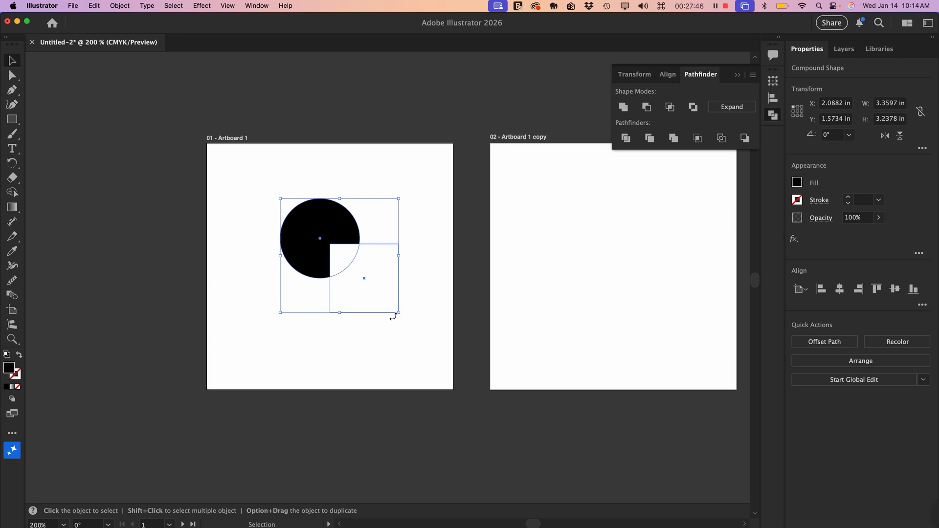
click(409, 366)
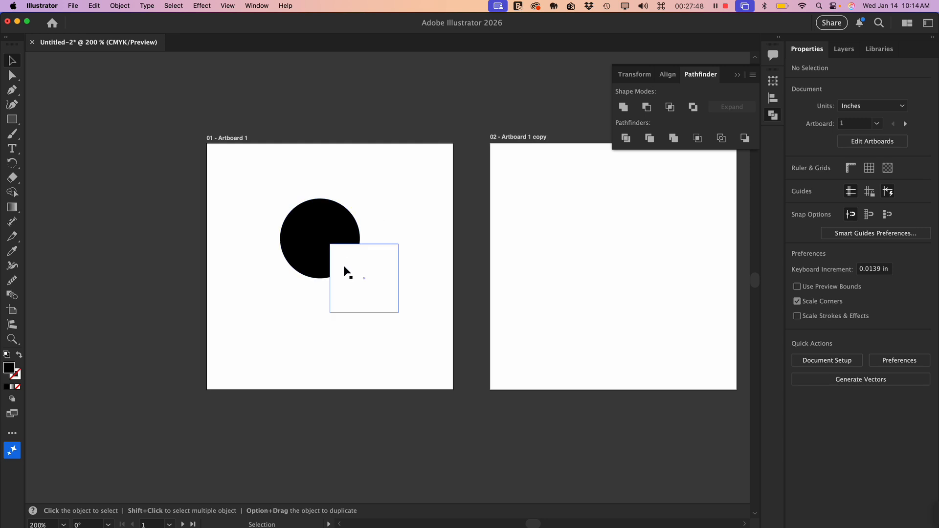
drag(347, 272, 352, 283)
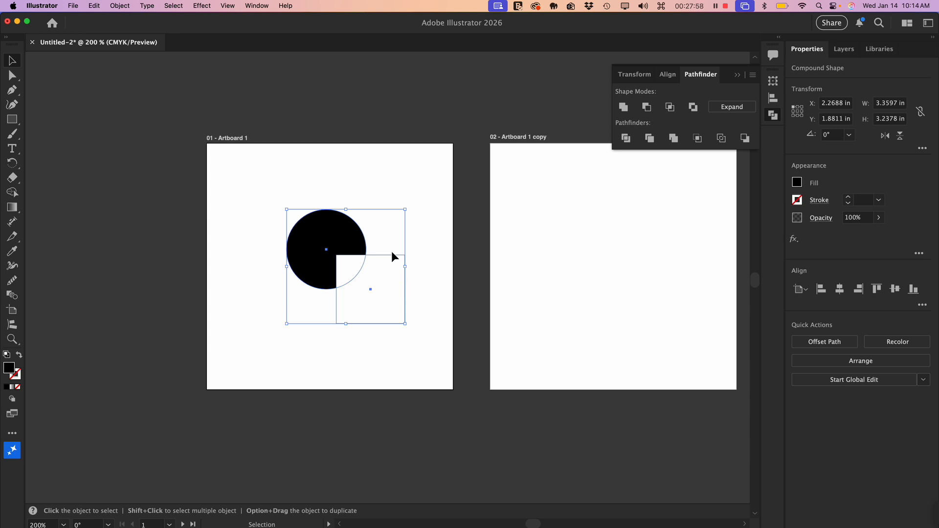
drag(371, 292, 361, 282)
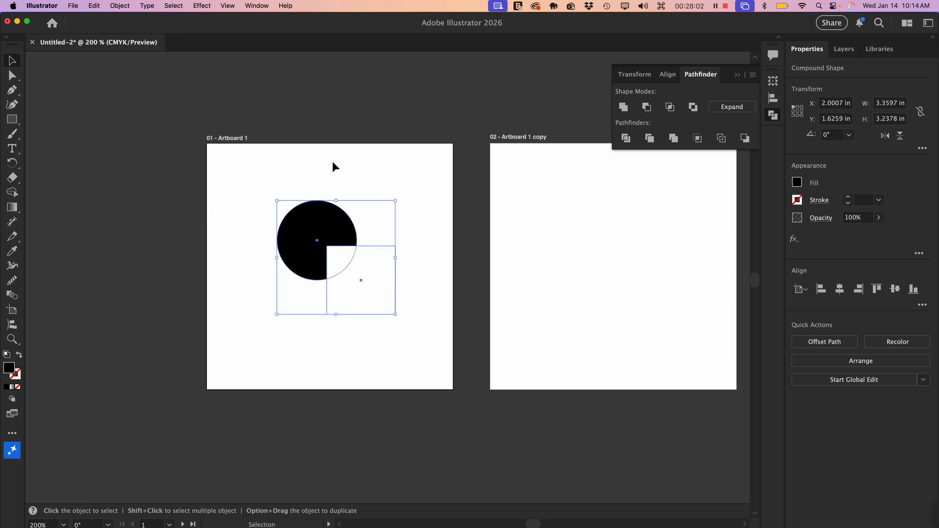
- Expand the compound shape into a single path and move it to about X 2.28 in, Y 1.99 in
click(732, 108)
click(376, 334)
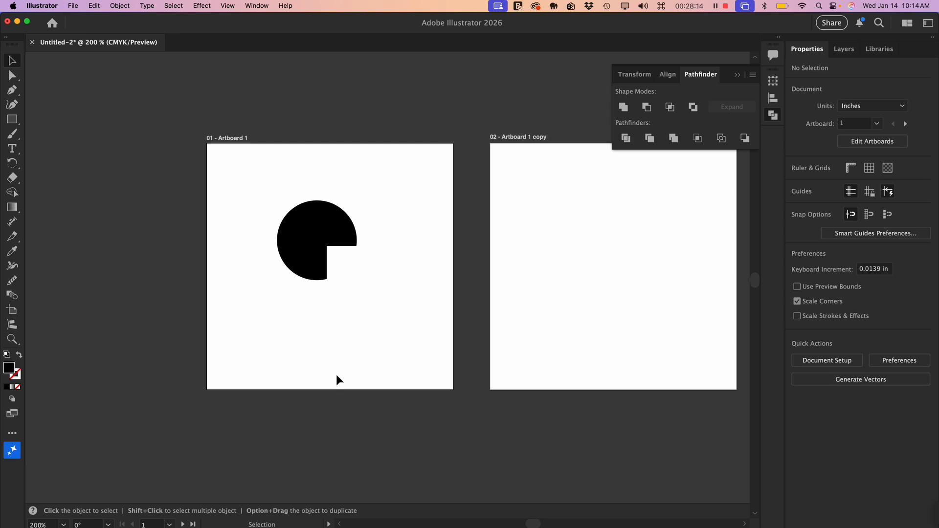
click(342, 241)
drag(343, 243, 352, 255)
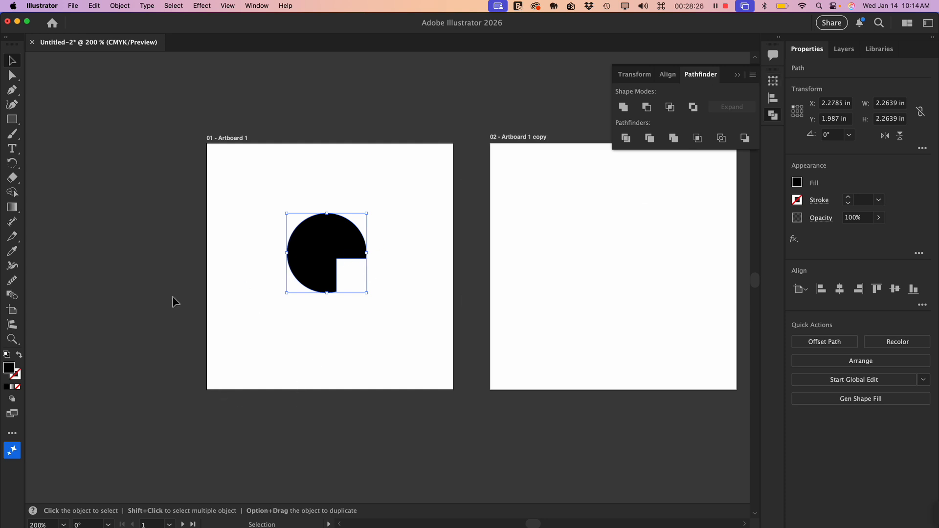
click(342, 348)
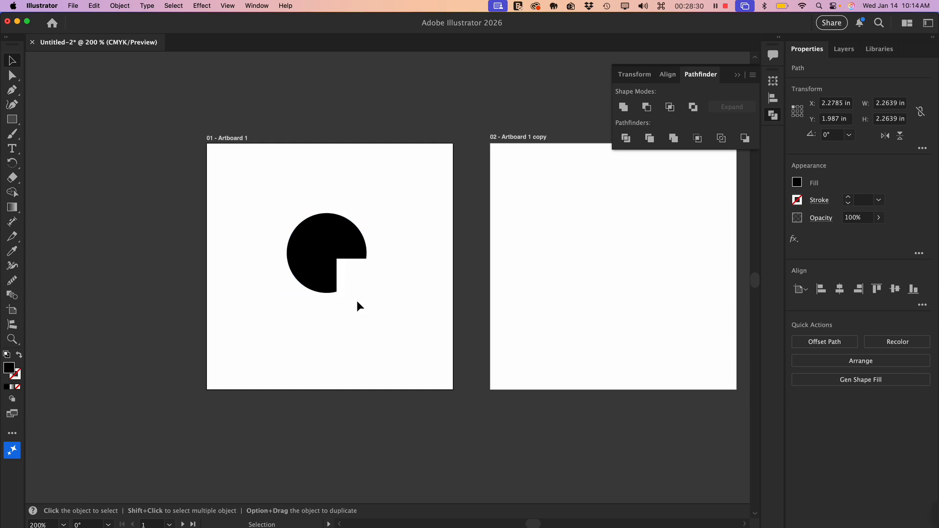
drag(344, 231, 345, 231)
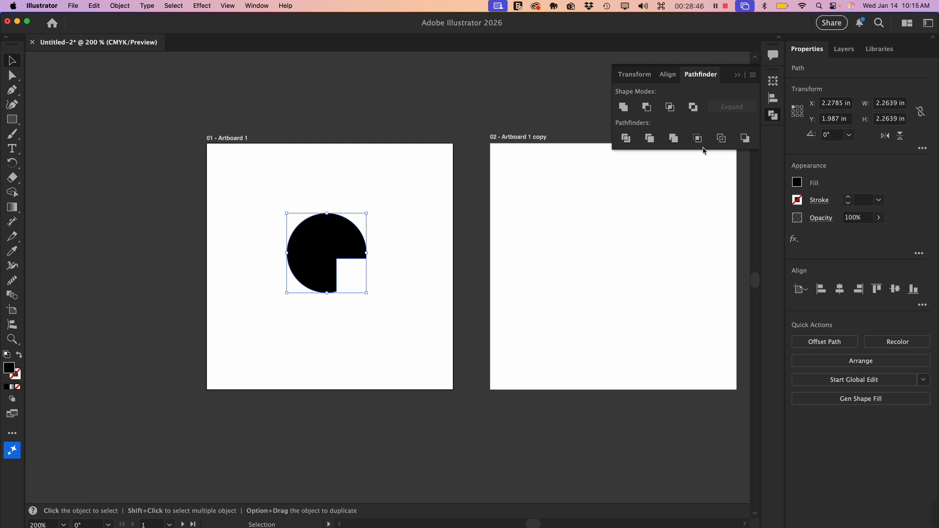
- Collapse the Pathfinder options and delete the notched circle from the first artboard
key(space)
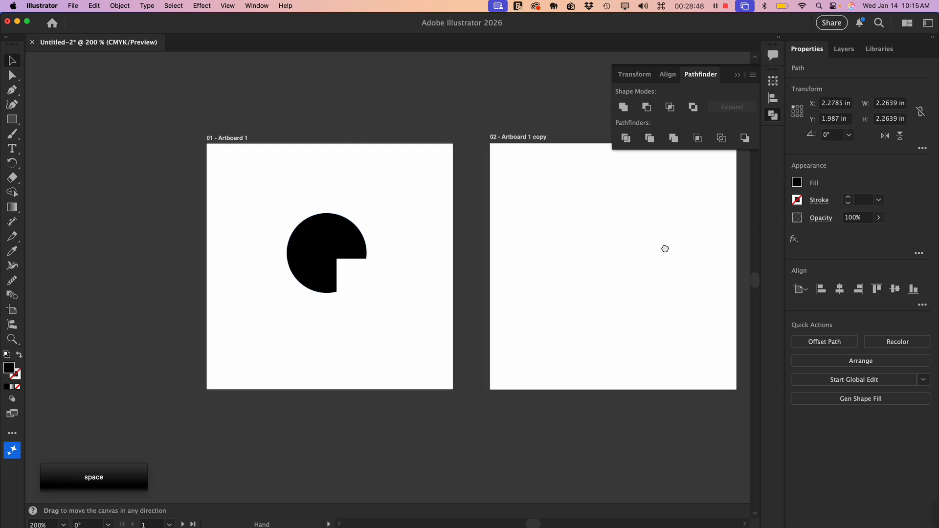
drag(665, 249, 639, 259)
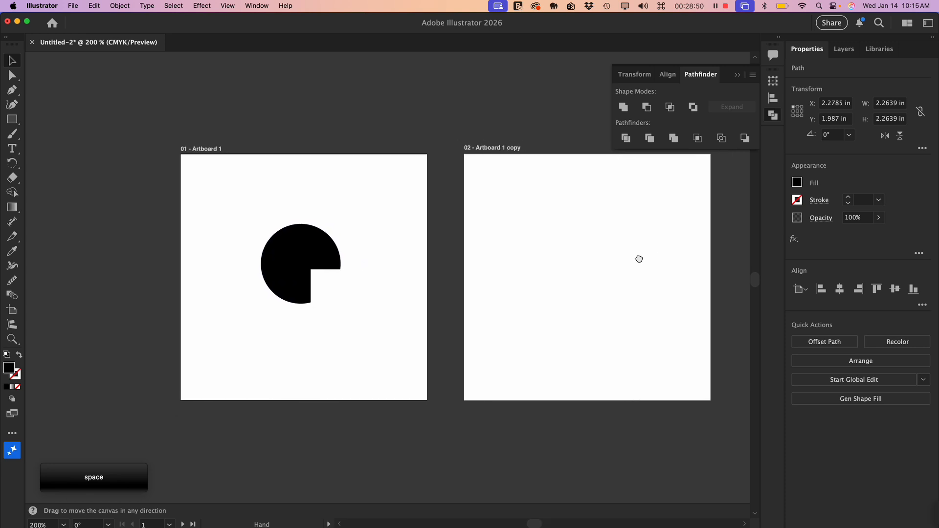
click(737, 74)
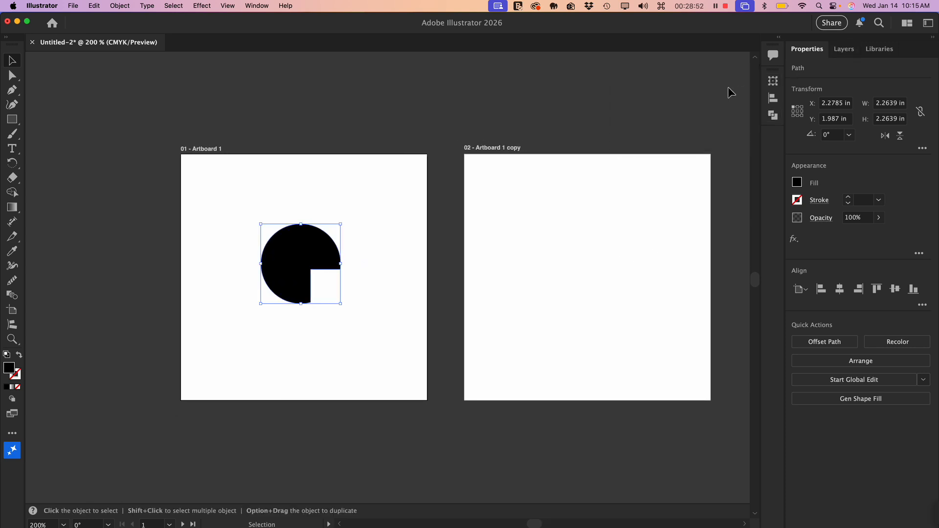
click(487, 298)
click(297, 259)
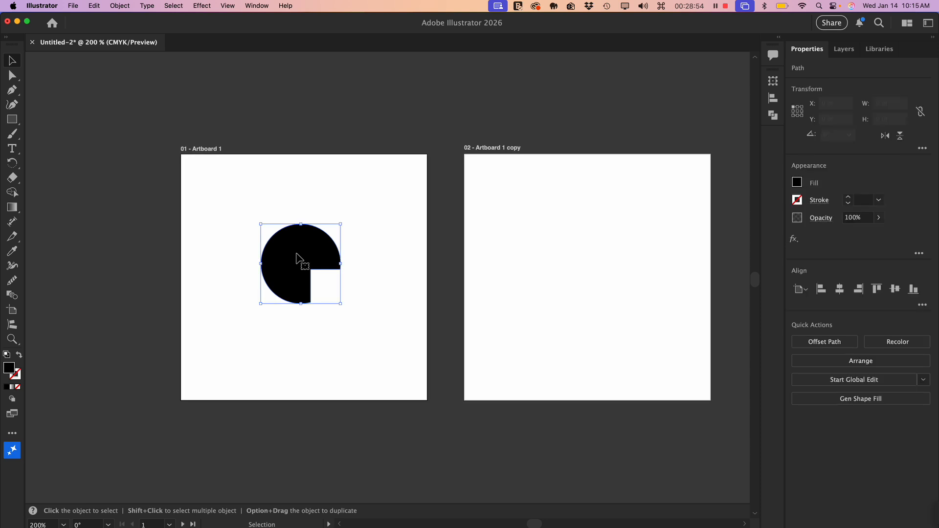
key(BackSpace)
- Delete the second artboard, "Artboard 1 copy", and return to the Selection tool with only Artboard 1 centred in view
drag(345, 260, 368, 255)
click(12, 310)
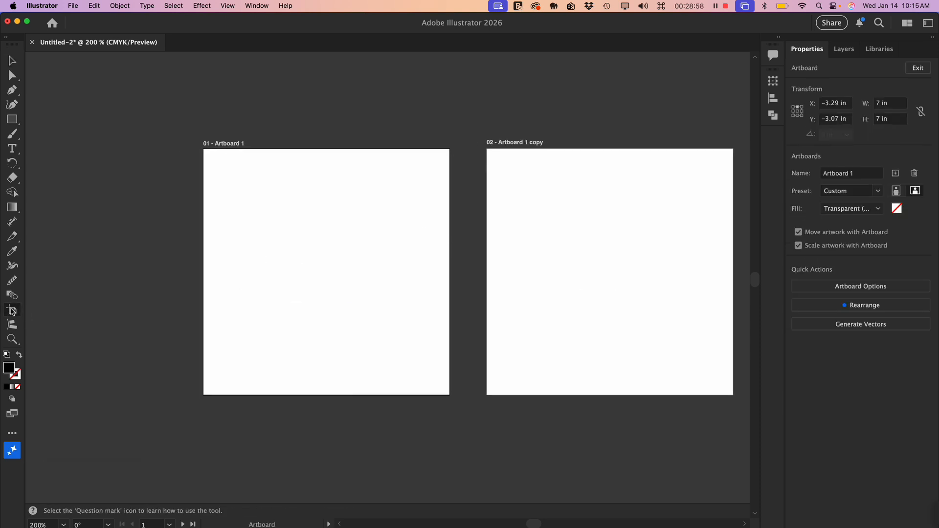
click(583, 255)
key(BackSpace)
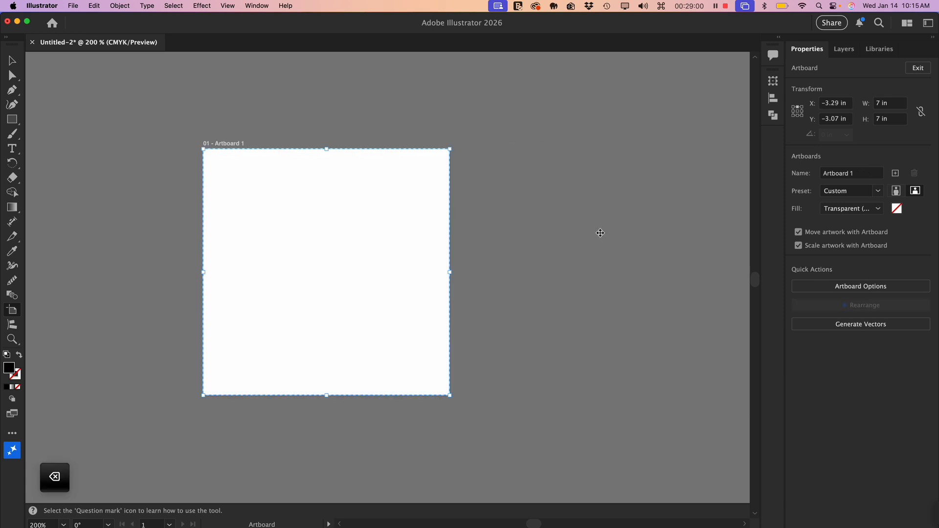
key(space)
drag(305, 258, 384, 263)
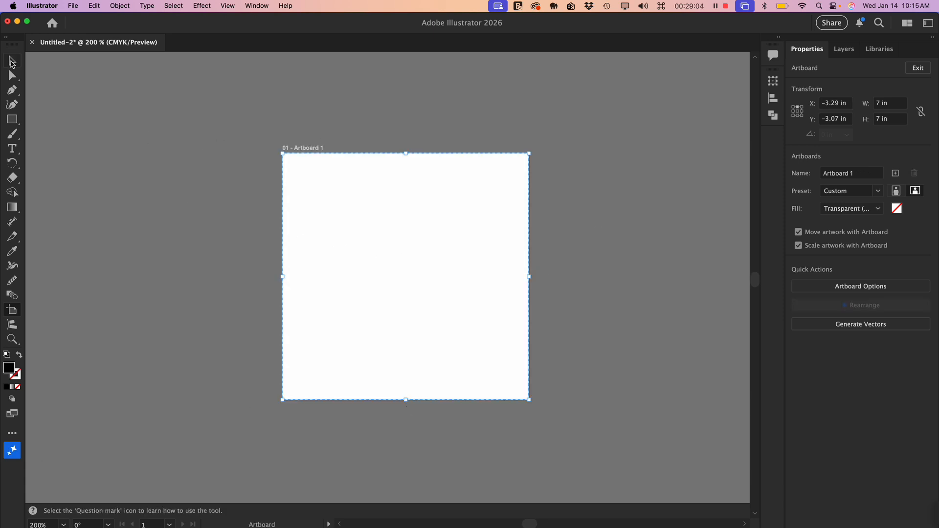
click(12, 61)
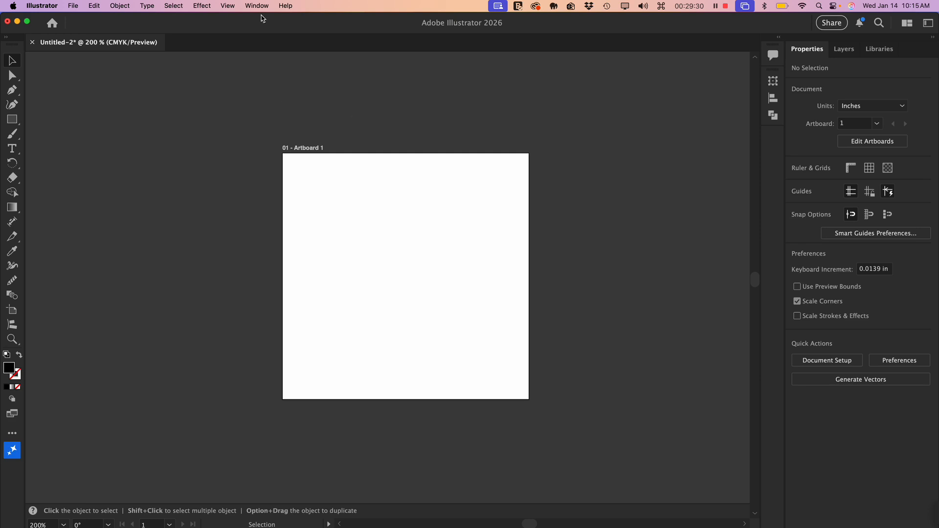
- Show the rulers and add a horizontal guide at about 3.6 in and a vertical guide at about 3.5 in across the artboard
click(227, 6)
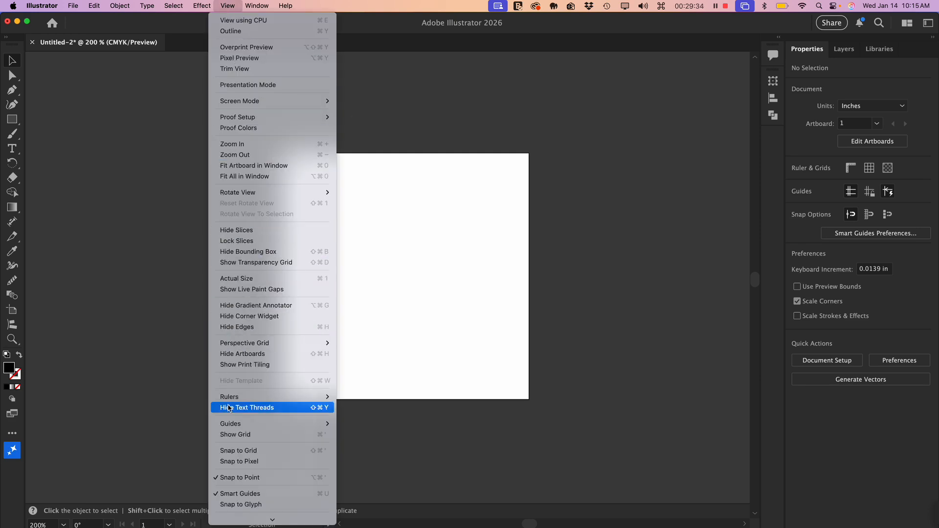
mouse_move(239, 400)
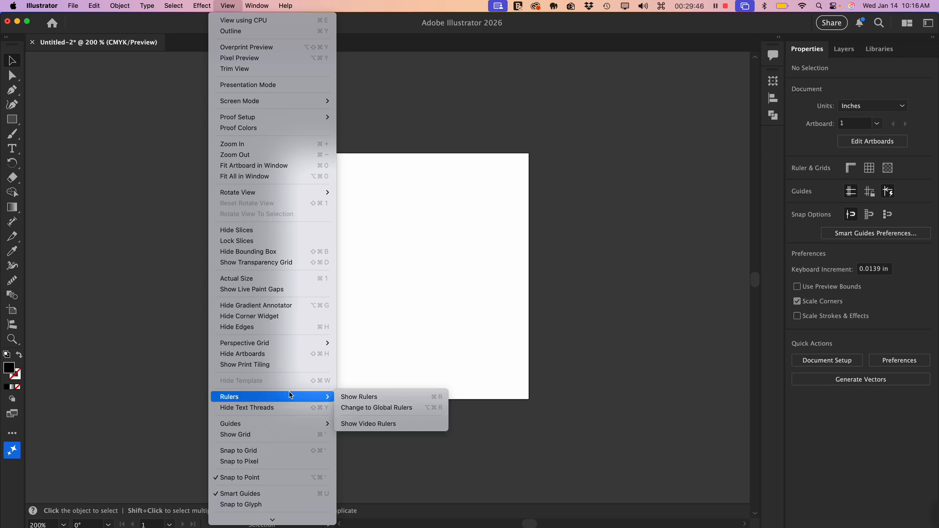
click(368, 398)
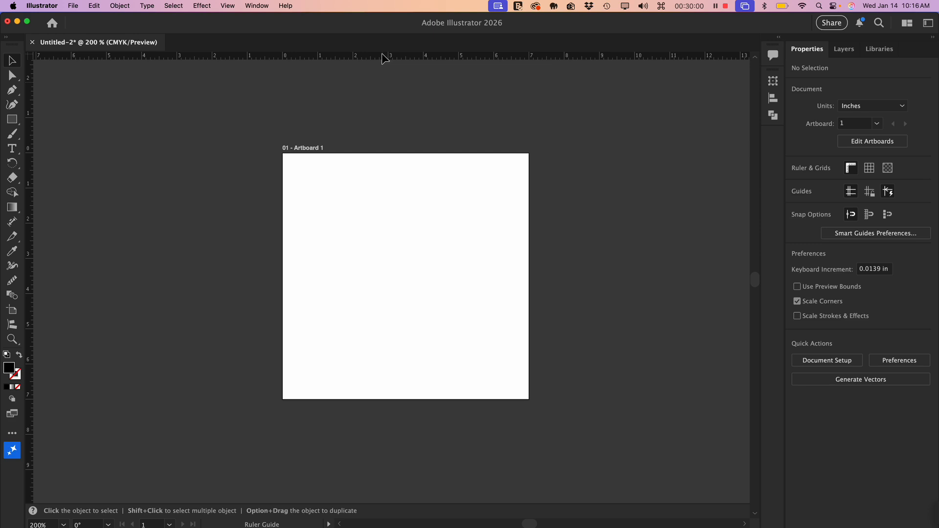
drag(382, 54, 399, 278)
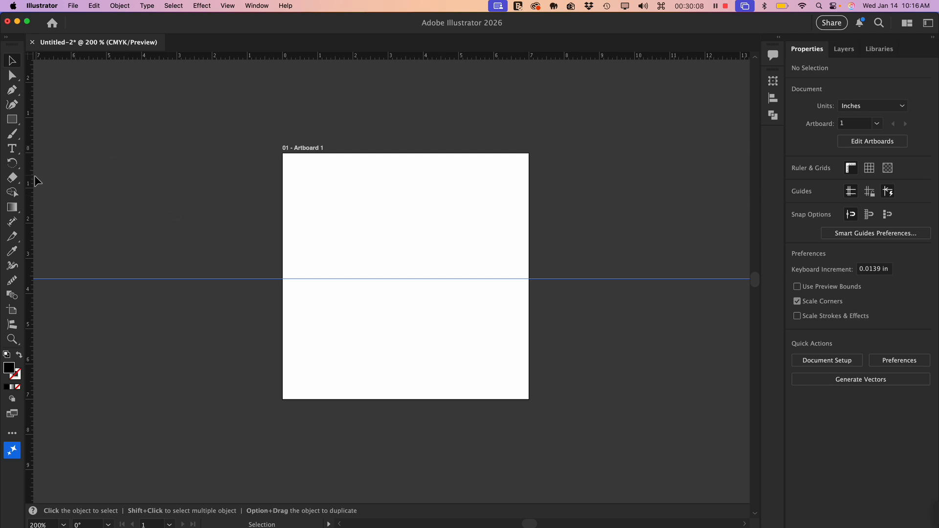
drag(30, 179, 409, 224)
drag(406, 225, 405, 225)
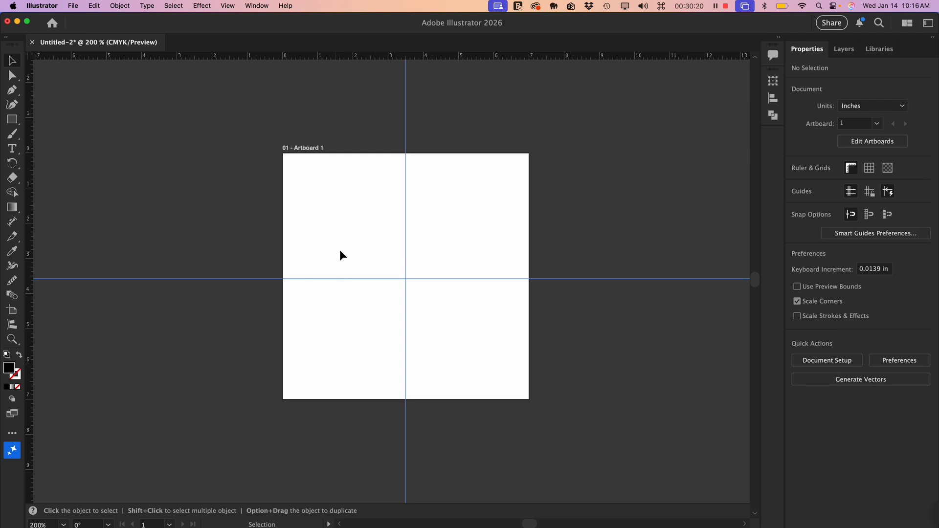
- Add four more horizontal guides across the artboard at about 0.3, 1.9, 5.1 and 6.7 in
drag(363, 53, 373, 218)
drag(351, 52, 364, 331)
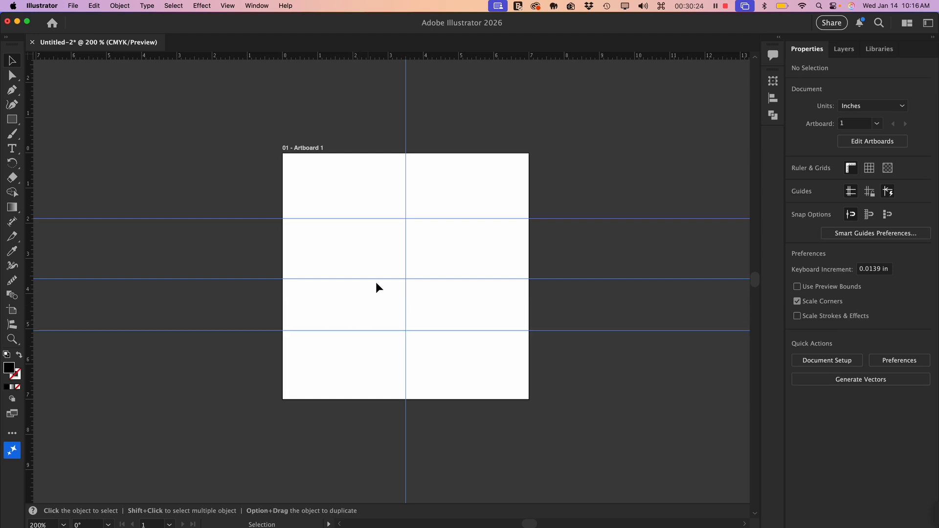
drag(339, 52, 328, 163)
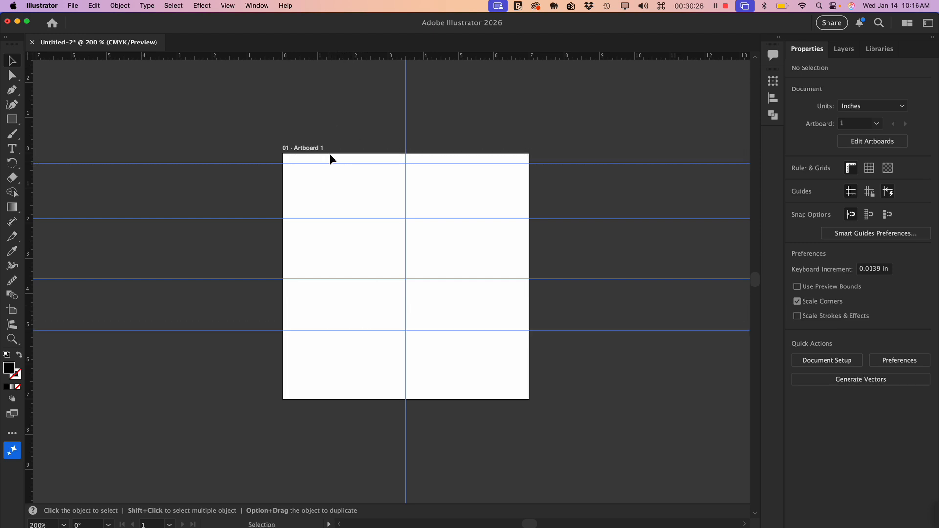
drag(347, 54, 346, 380)
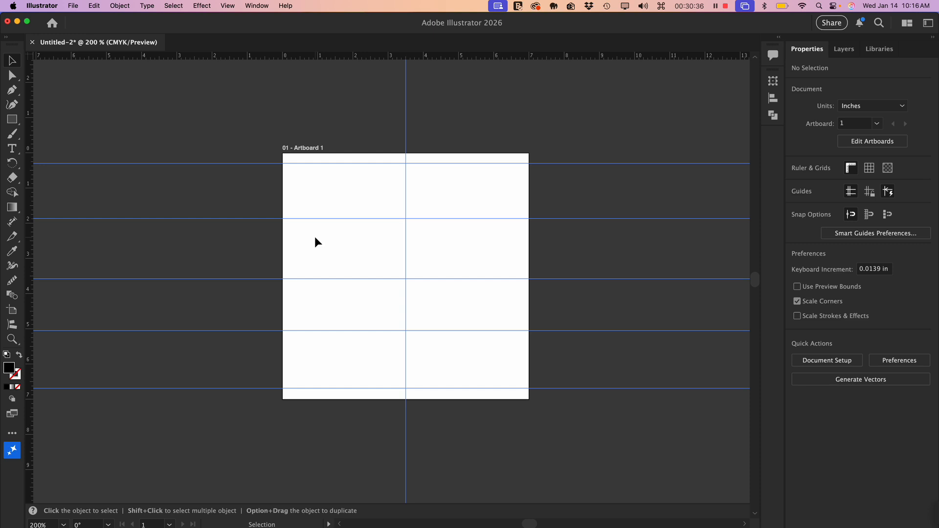
- Unlock the guides and move the topmost horizontal guide down to about Y 0.4 in
click(227, 6)
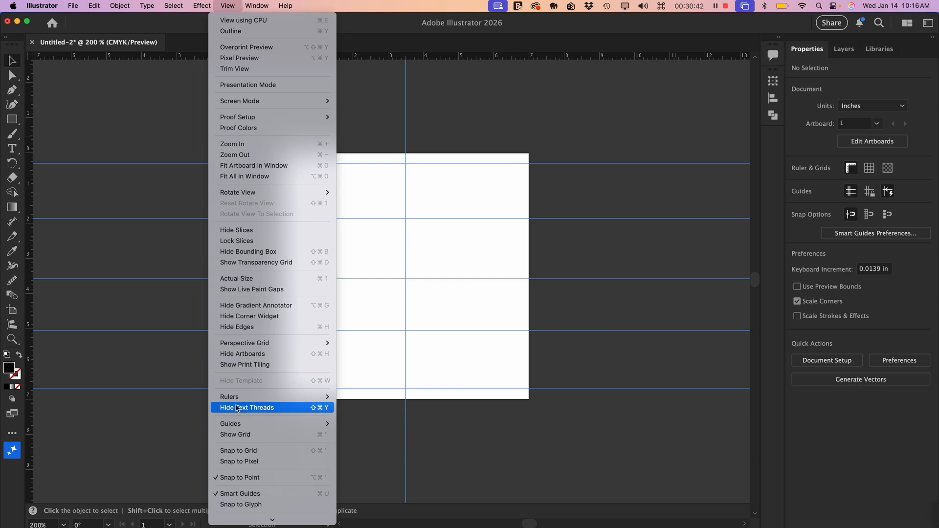
mouse_move(236, 425)
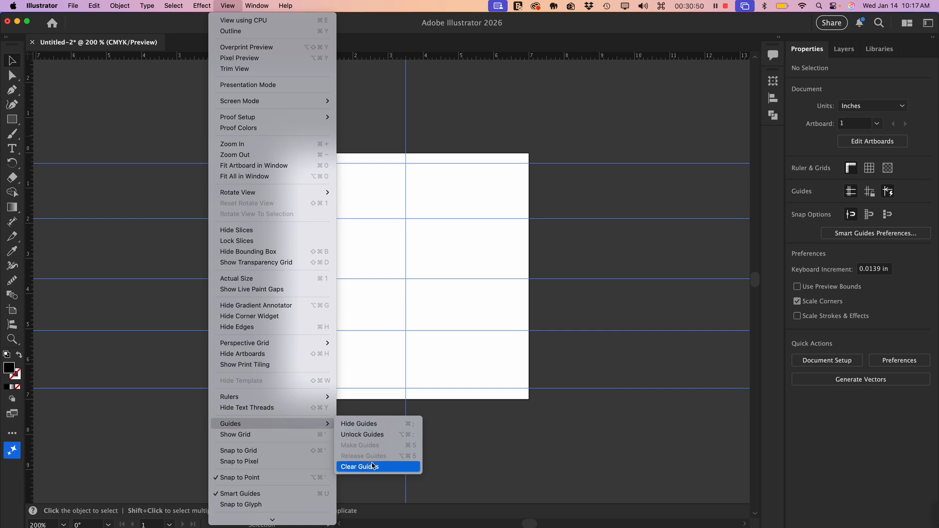
click(368, 436)
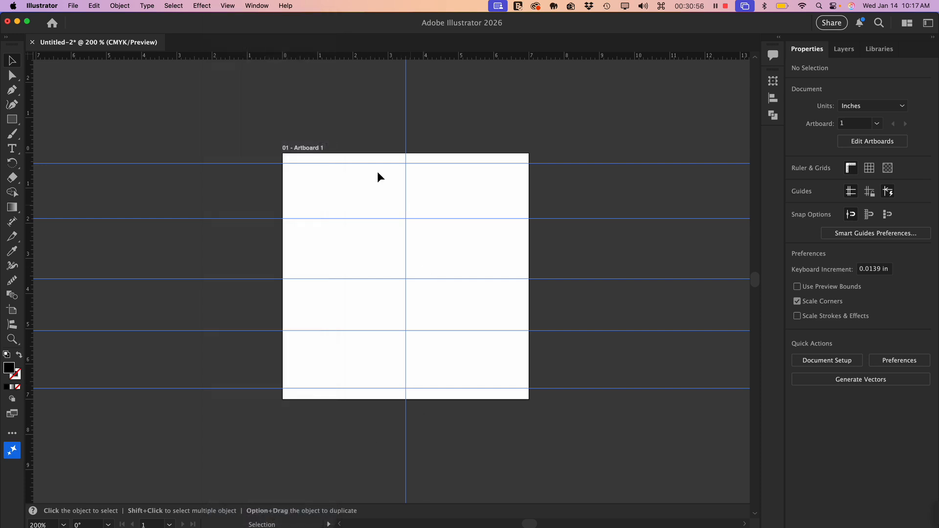
mouse_move(250, 163)
mouse_down()
mouse_move(251, 178)
mouse_move(252, 168)
mouse_up()
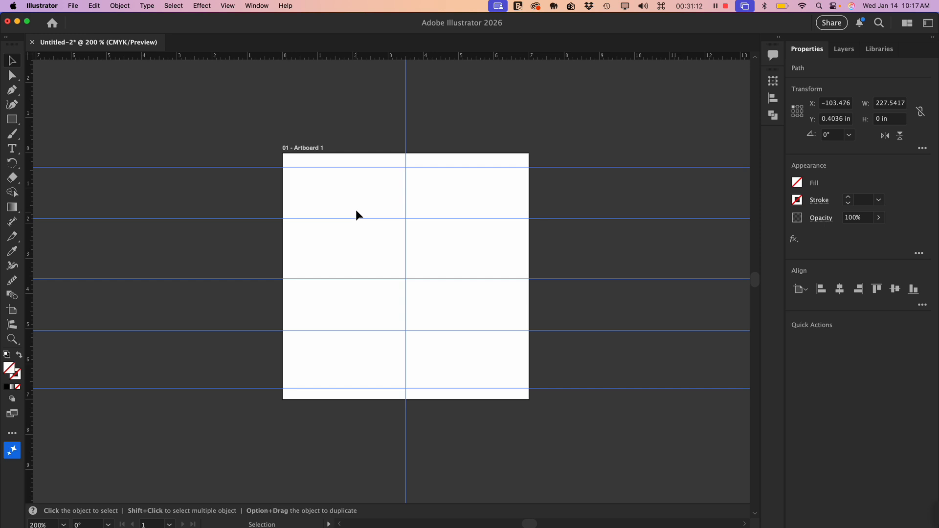
ctrl+click(353, 195)
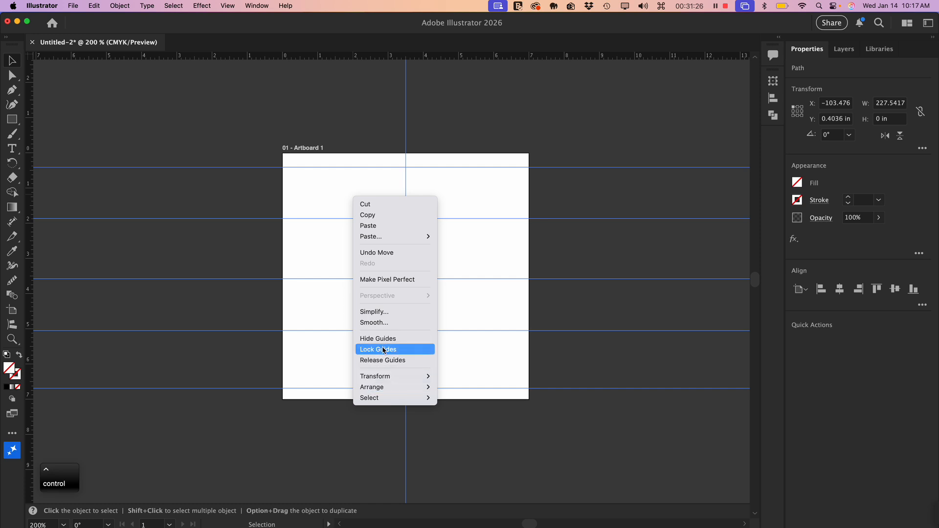
ctrl+click(212, 141)
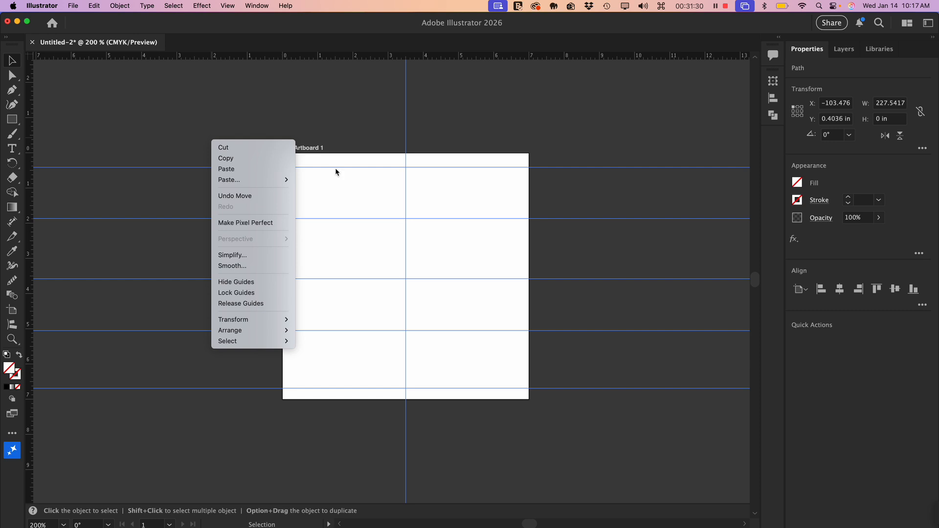
ctrl+click(365, 236)
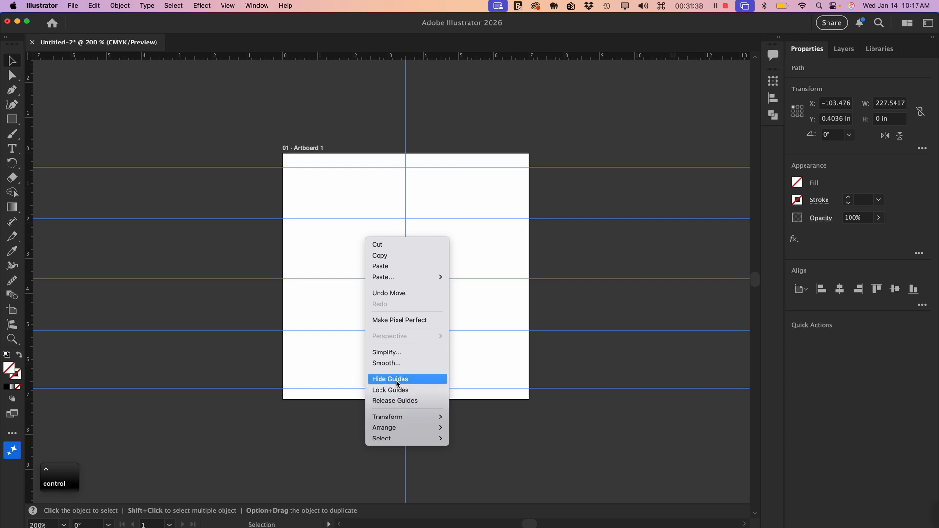
click(320, 355)
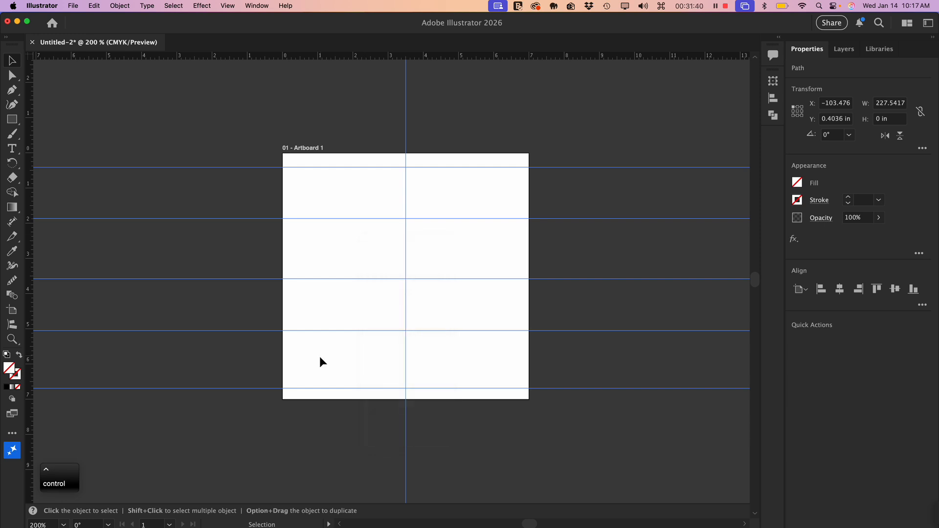
- Distribute the five horizontal guides evenly by vertical centers, aligned to the artboard, and deselect them
click(297, 279)
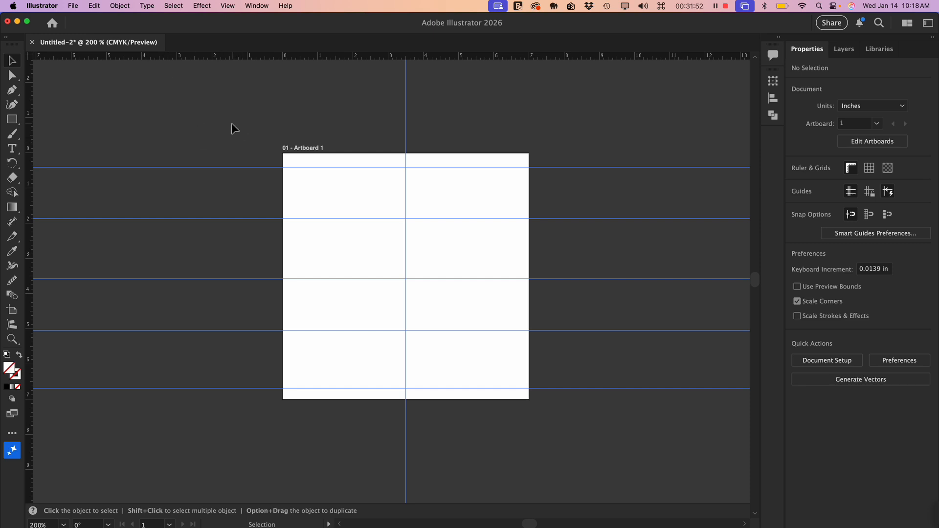
drag(218, 122, 323, 433)
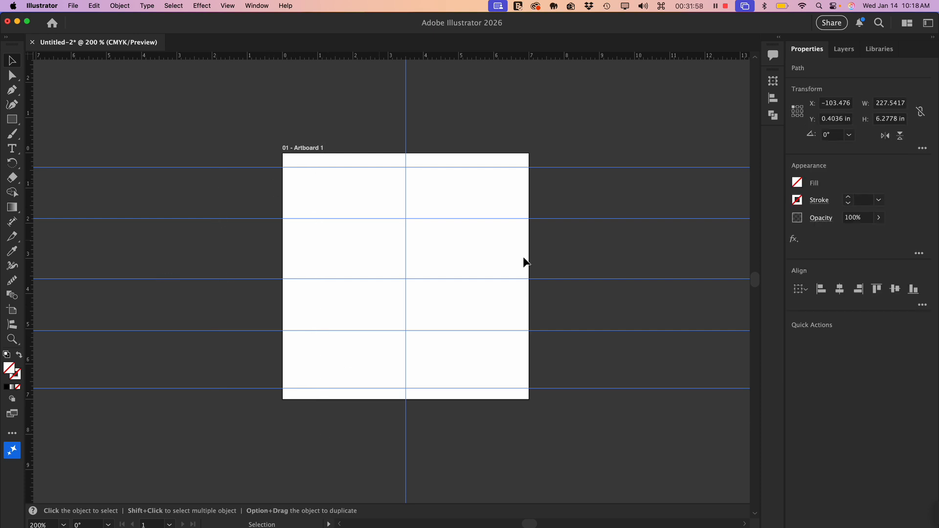
click(772, 99)
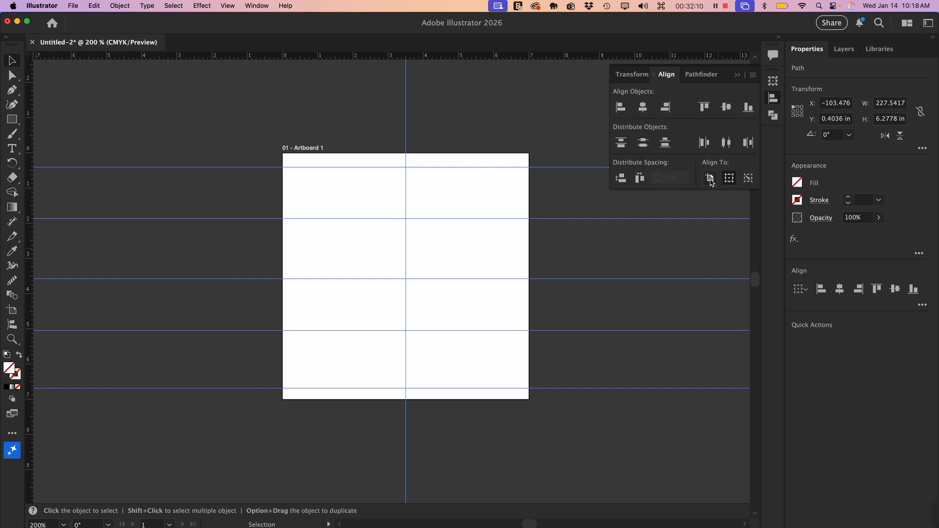
click(710, 179)
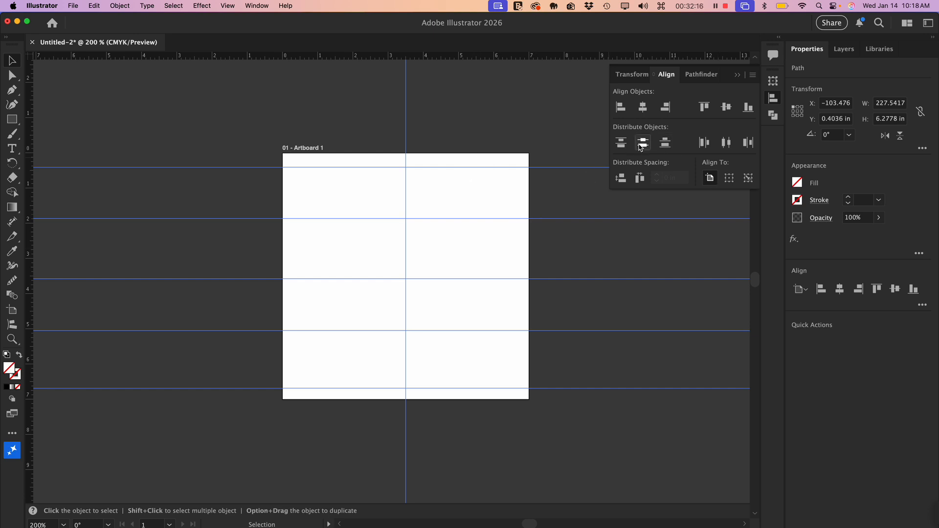
click(644, 144)
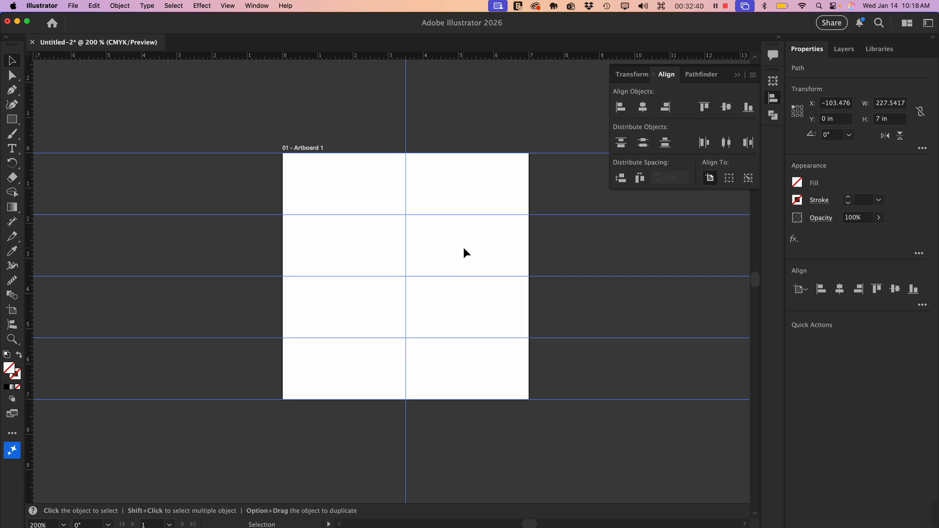
click(346, 239)
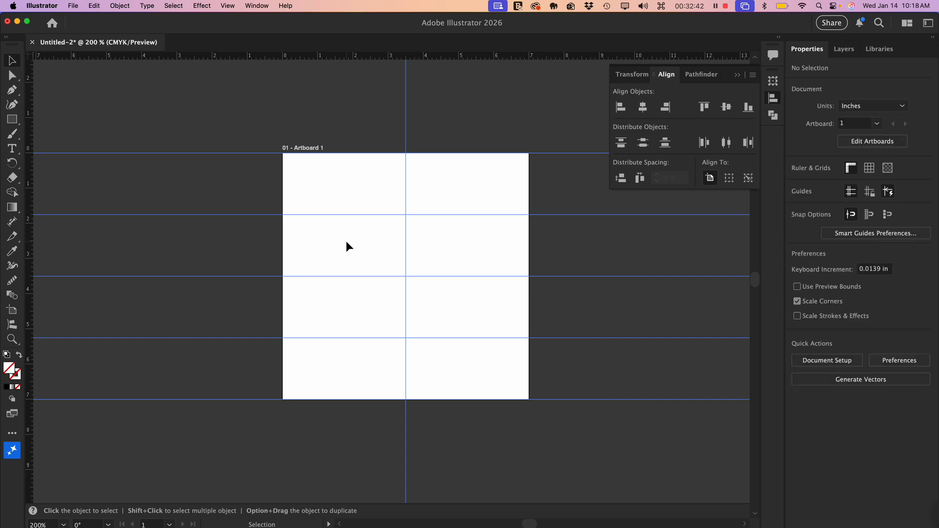
- Draw a circle about 5.78 in wide, centred on the artboard, and convert it into a guide
drag(11, 119, 41, 136)
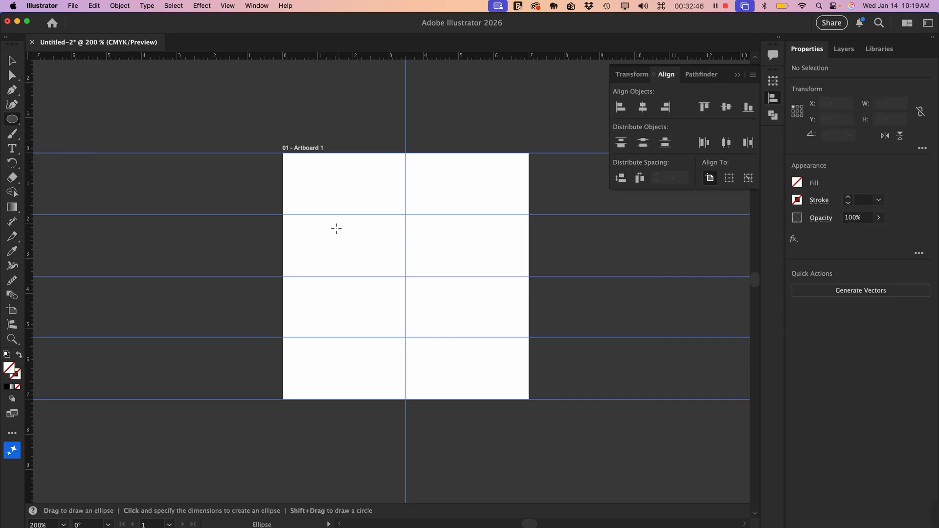
drag(305, 174, 507, 361)
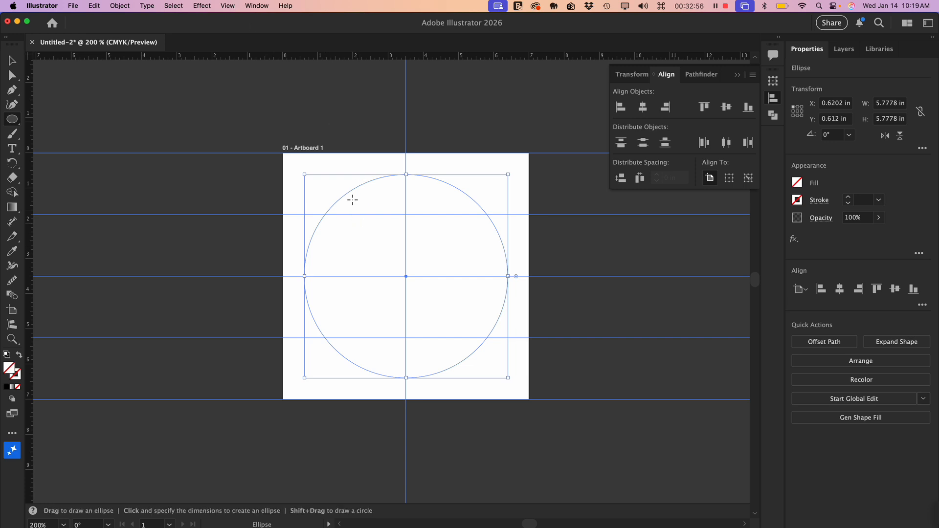
right_click(350, 201)
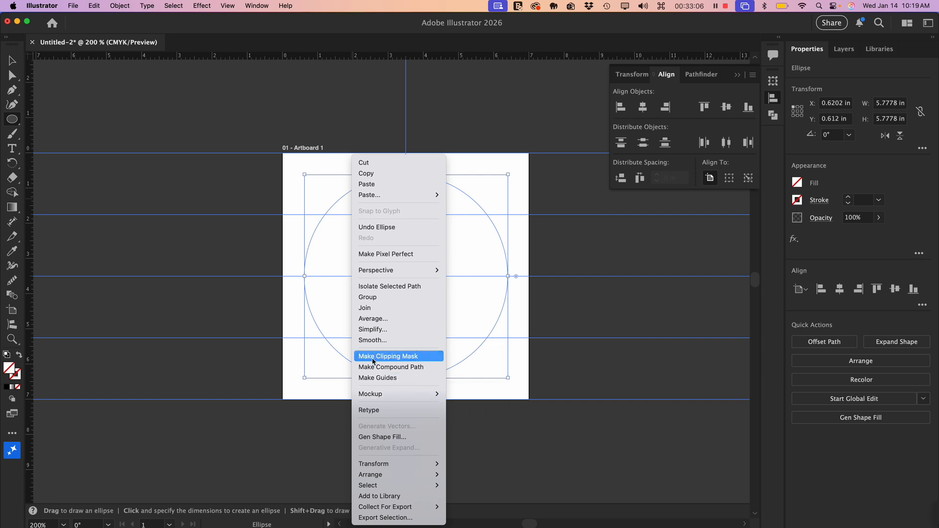
click(396, 381)
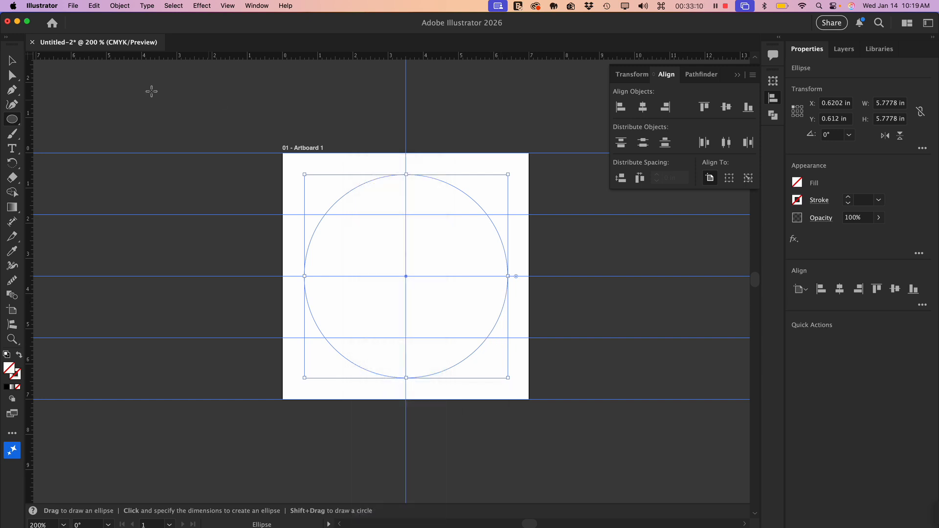
- Return to the Selection tool, deselect the circular guide and lock all guides
click(14, 59)
click(289, 169)
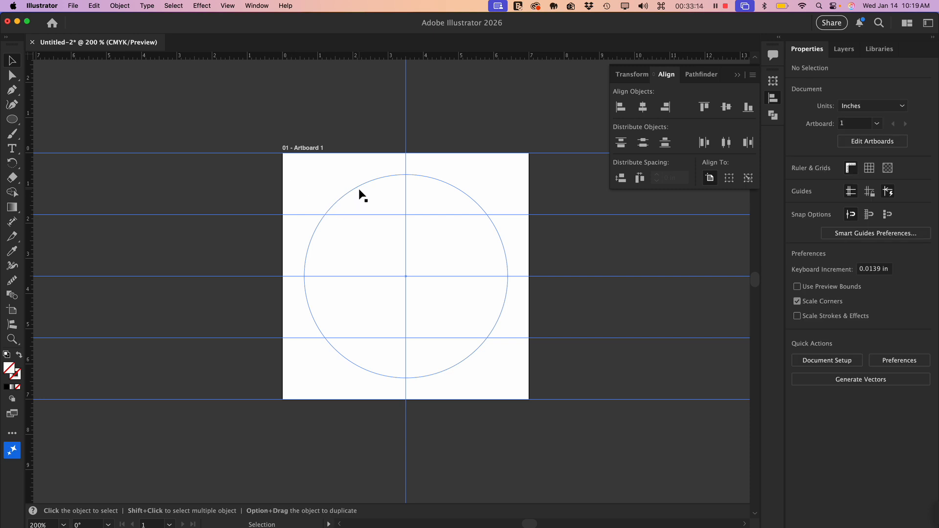
right_click(321, 182)
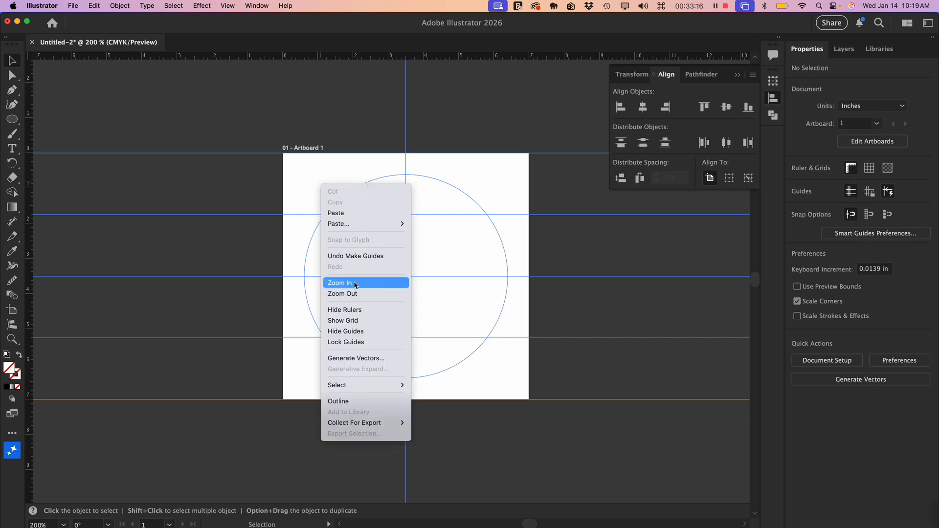
click(348, 343)
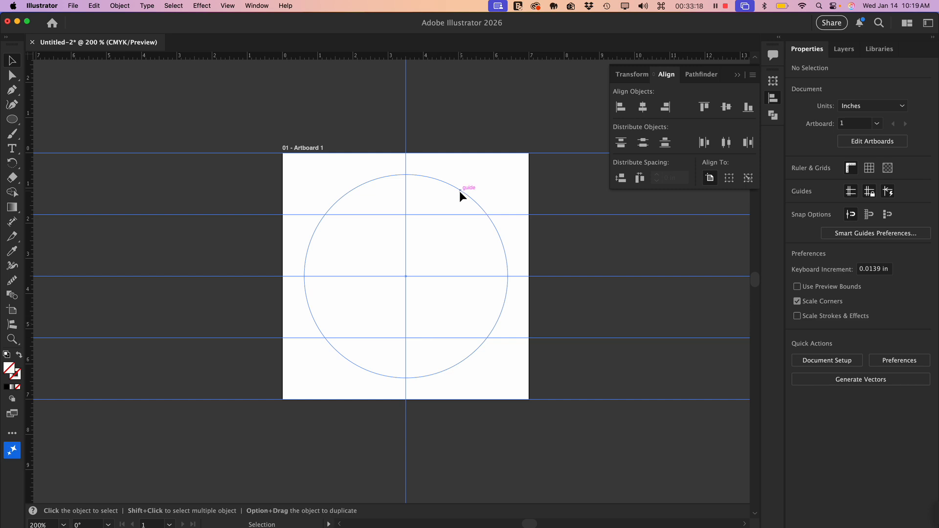